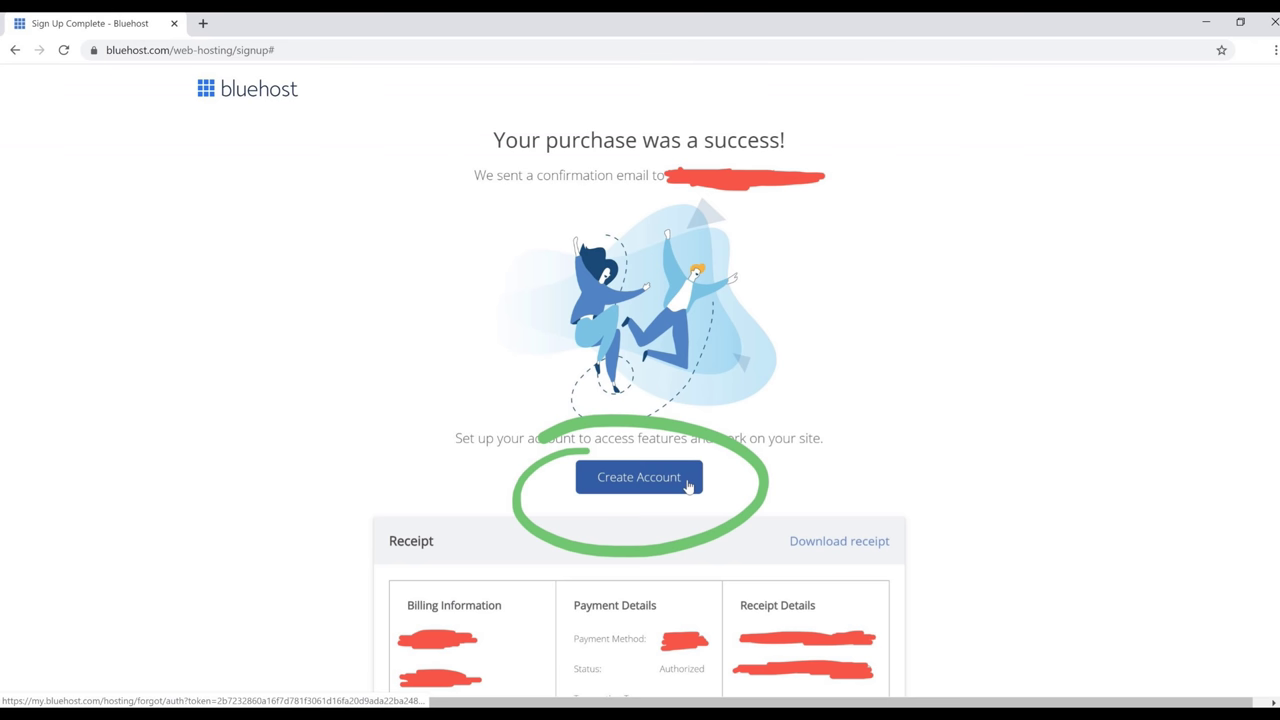
Step: Begin creating the Bluehost hosting account and log into WordPress for the Welcome site
click(688, 485)
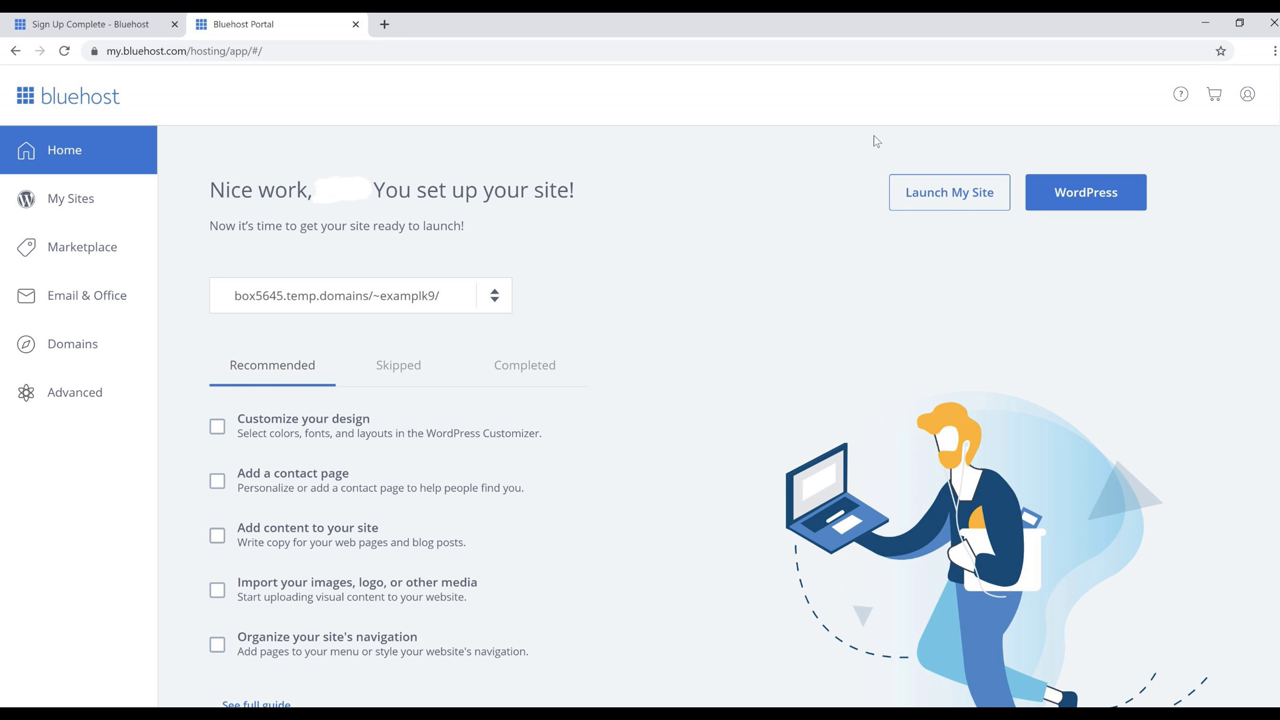
click(60, 199)
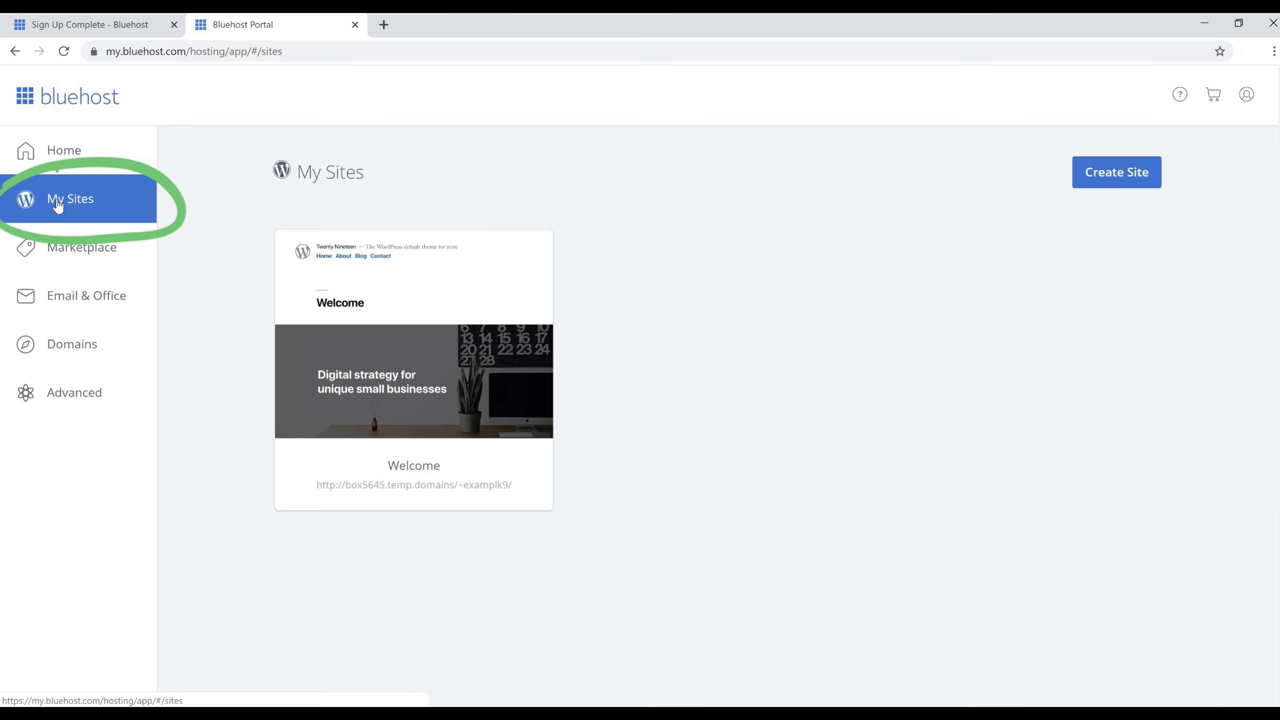
mouse_move(419, 383)
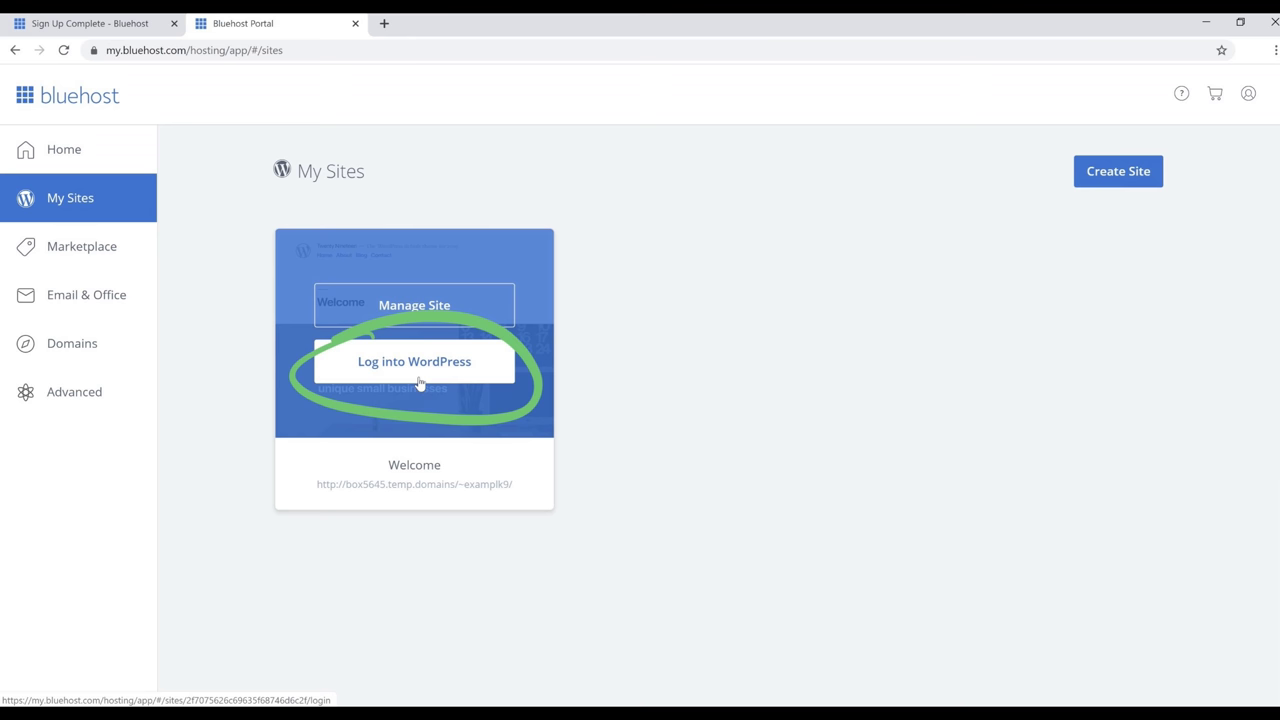
click(419, 383)
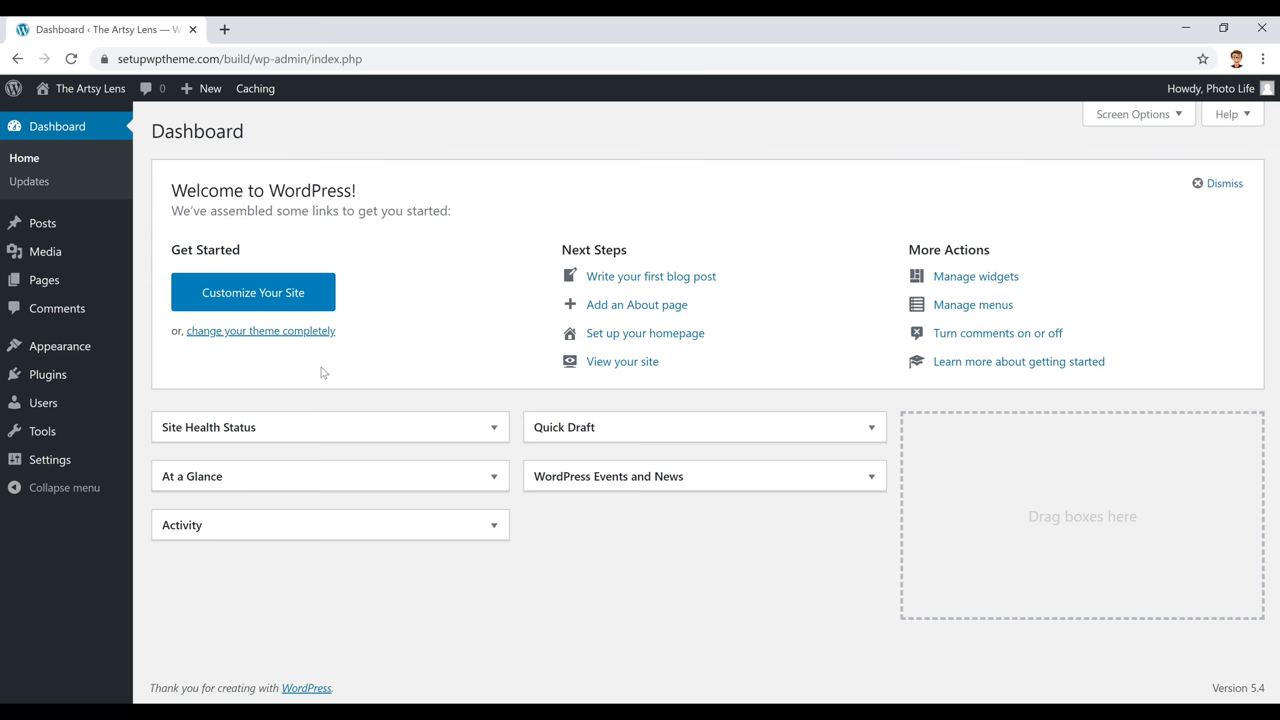
Step: Open the directory for adding new themes and browse its featured and popular themes
mouse_move(80, 350)
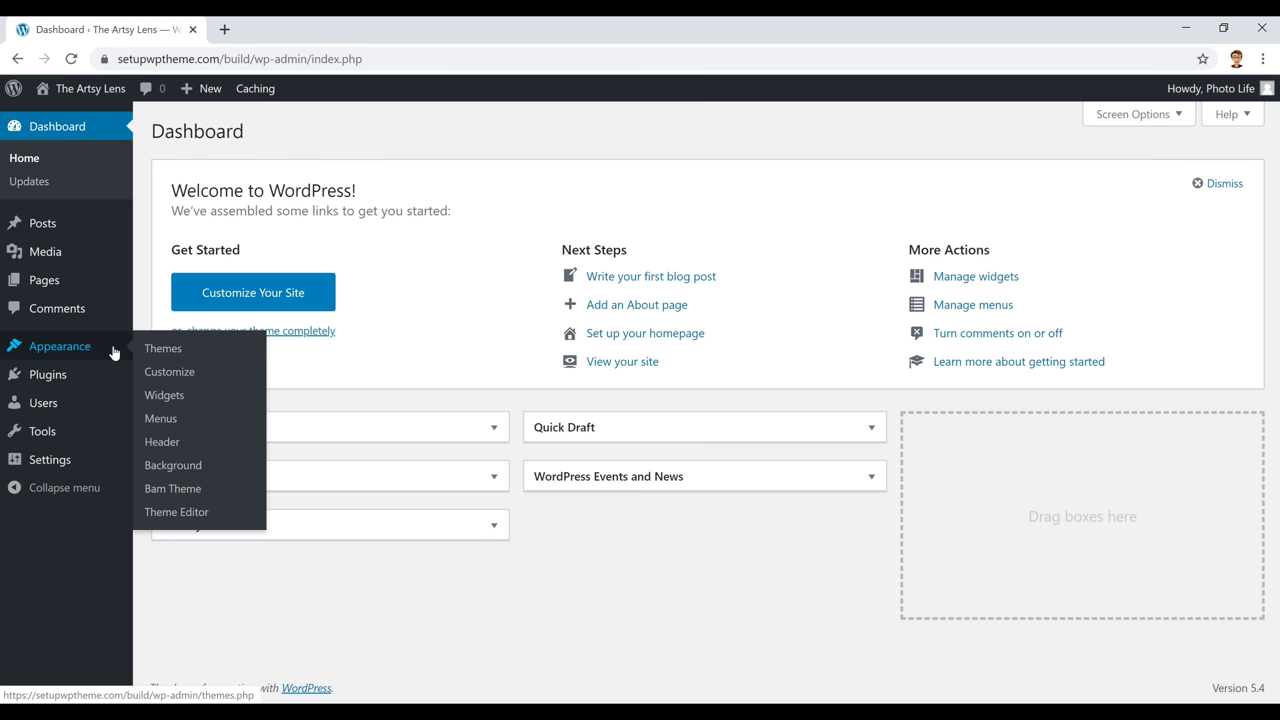
click(154, 356)
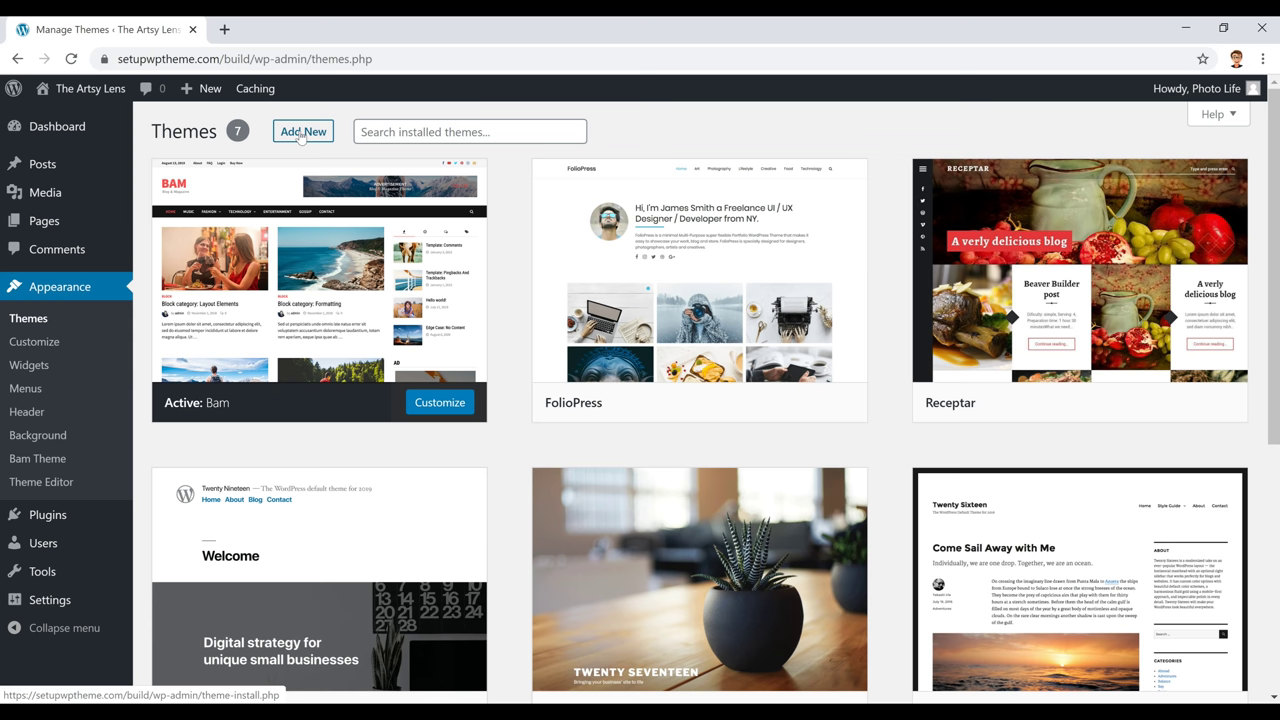
click(301, 134)
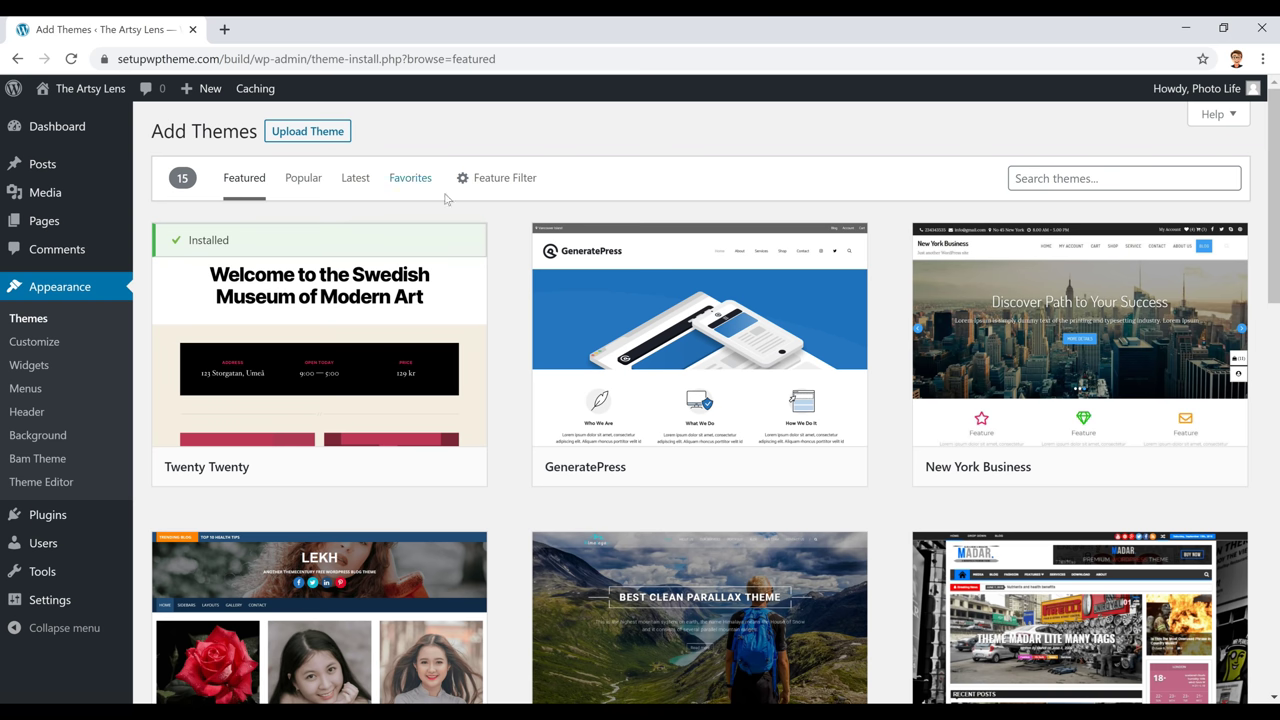
scroll(420, 325, down, 4)
scroll(415, 335, up, 4)
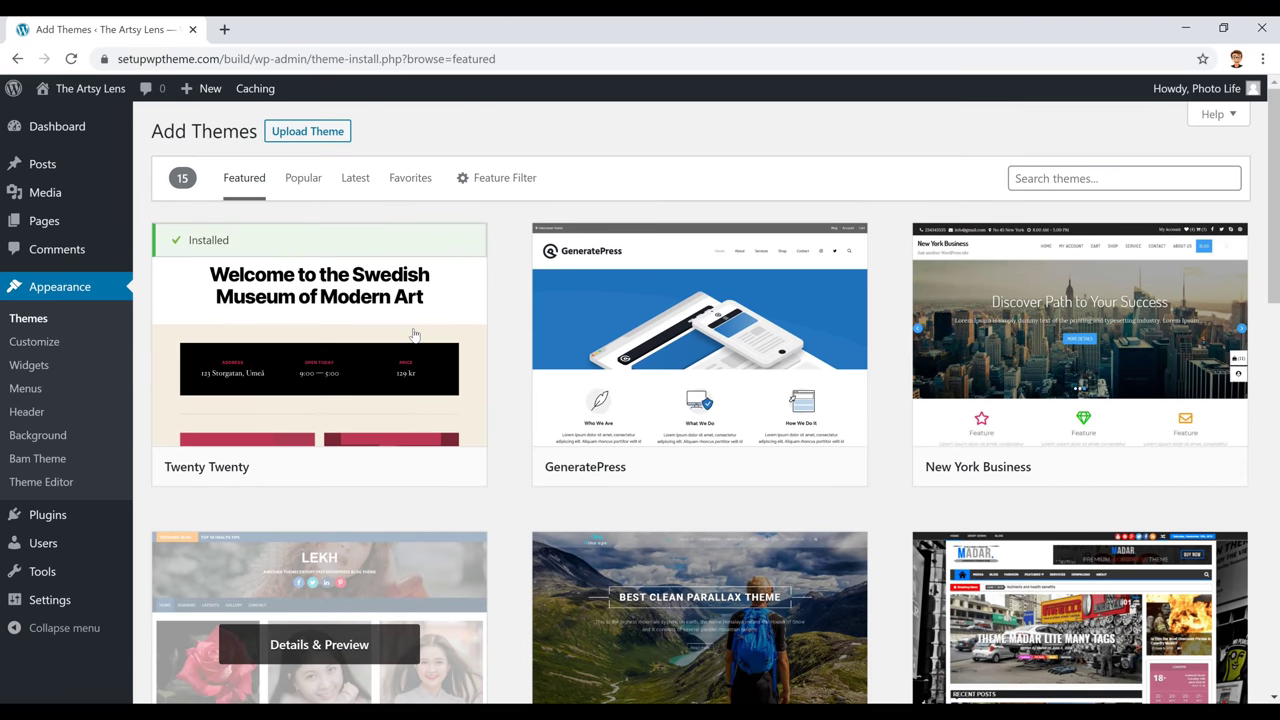
click(304, 180)
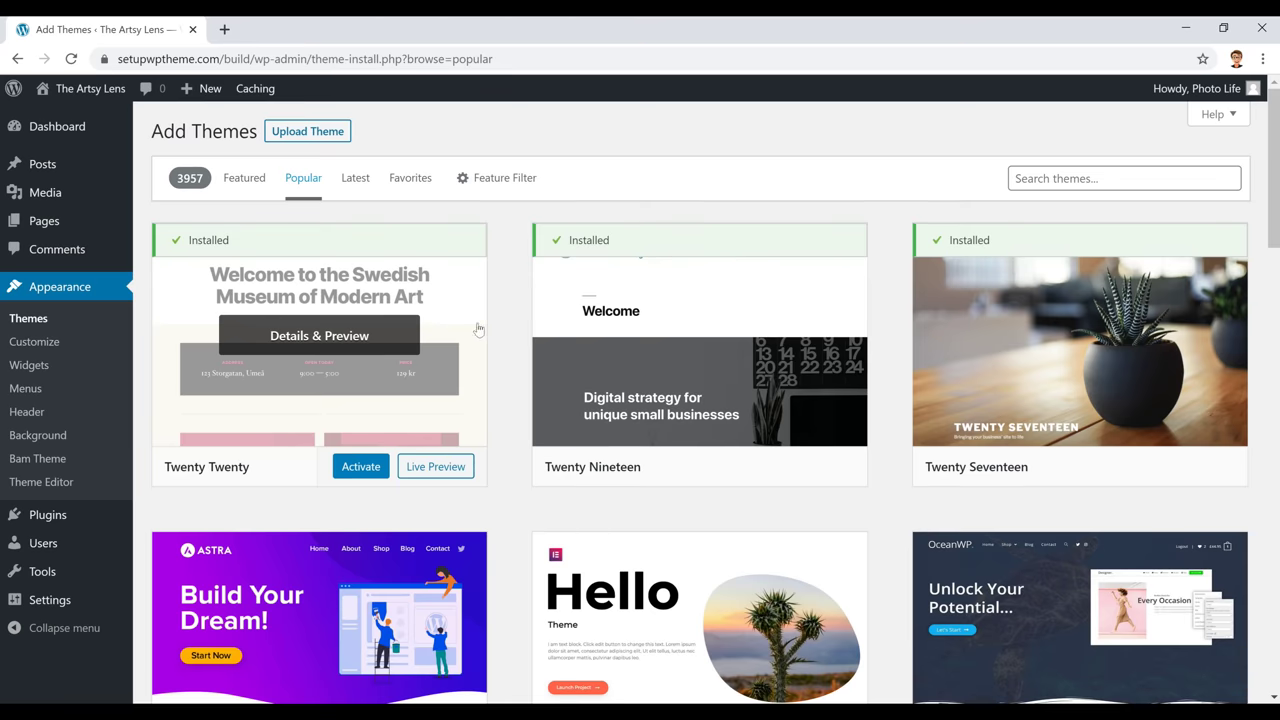
scroll(470, 340, down, 3)
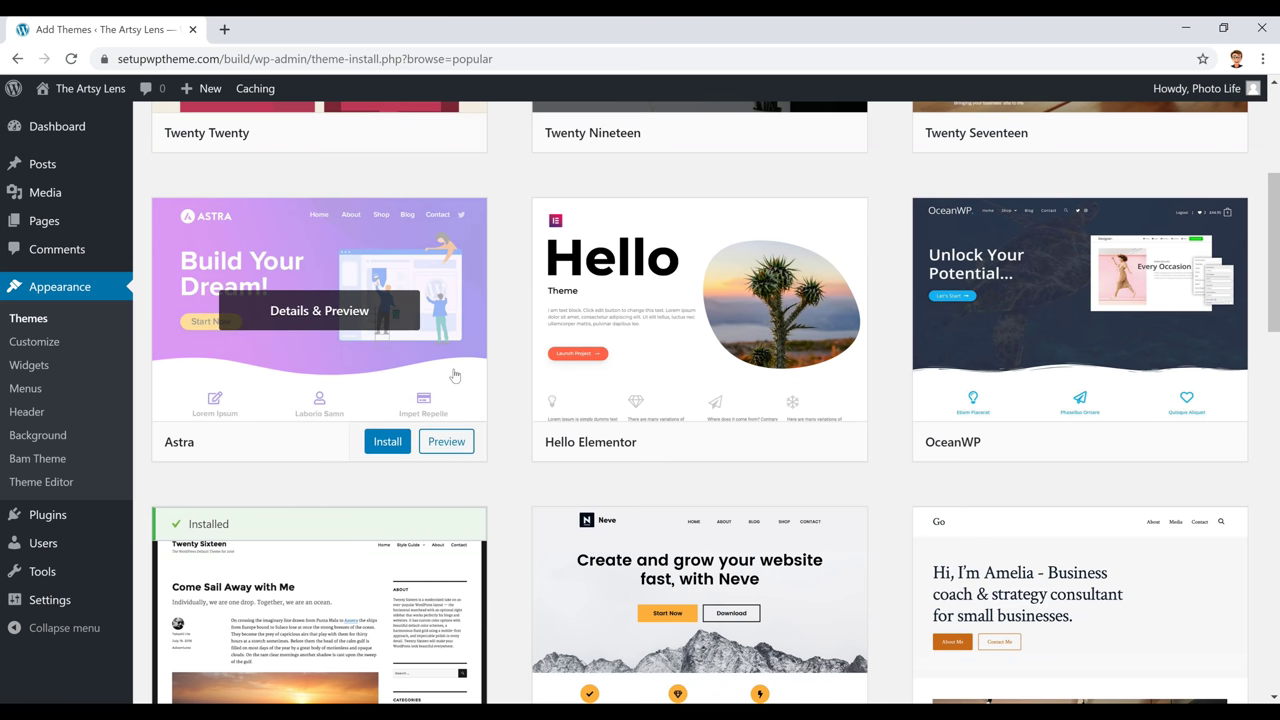
scroll(455, 375, up, 3)
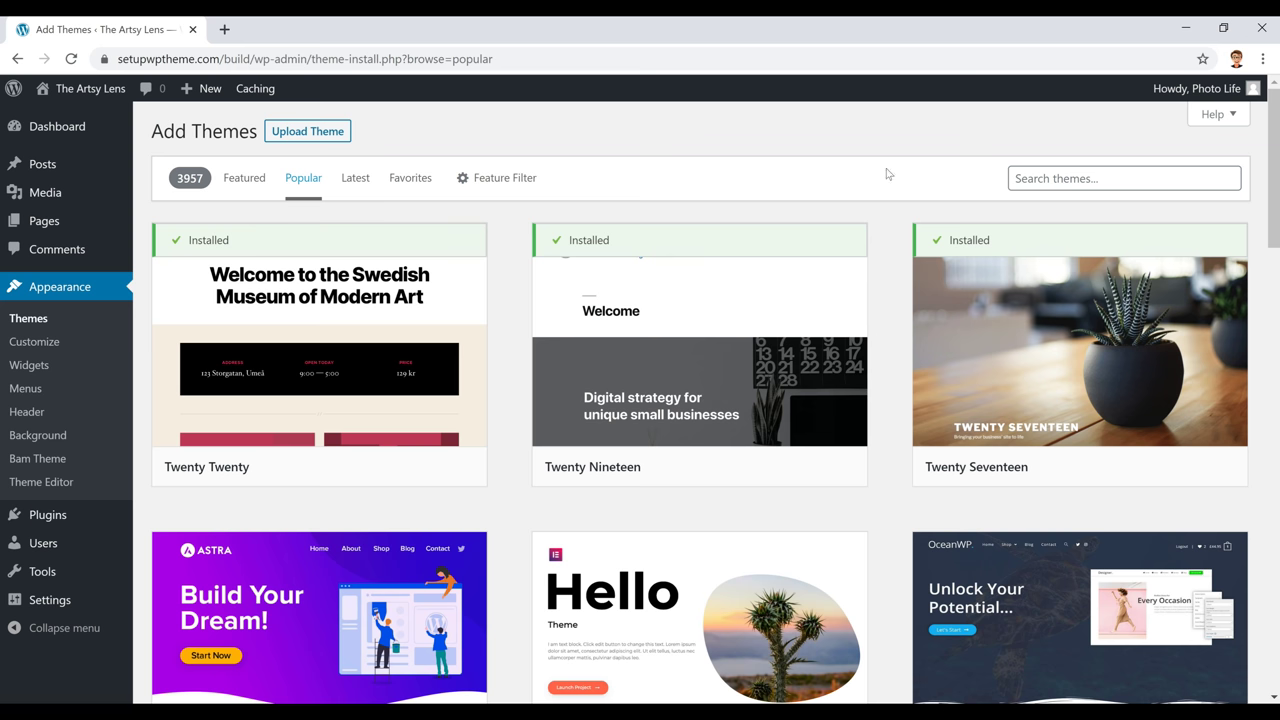
Step: Search the theme directory for "bam" and return to the installed themes
click(1048, 178)
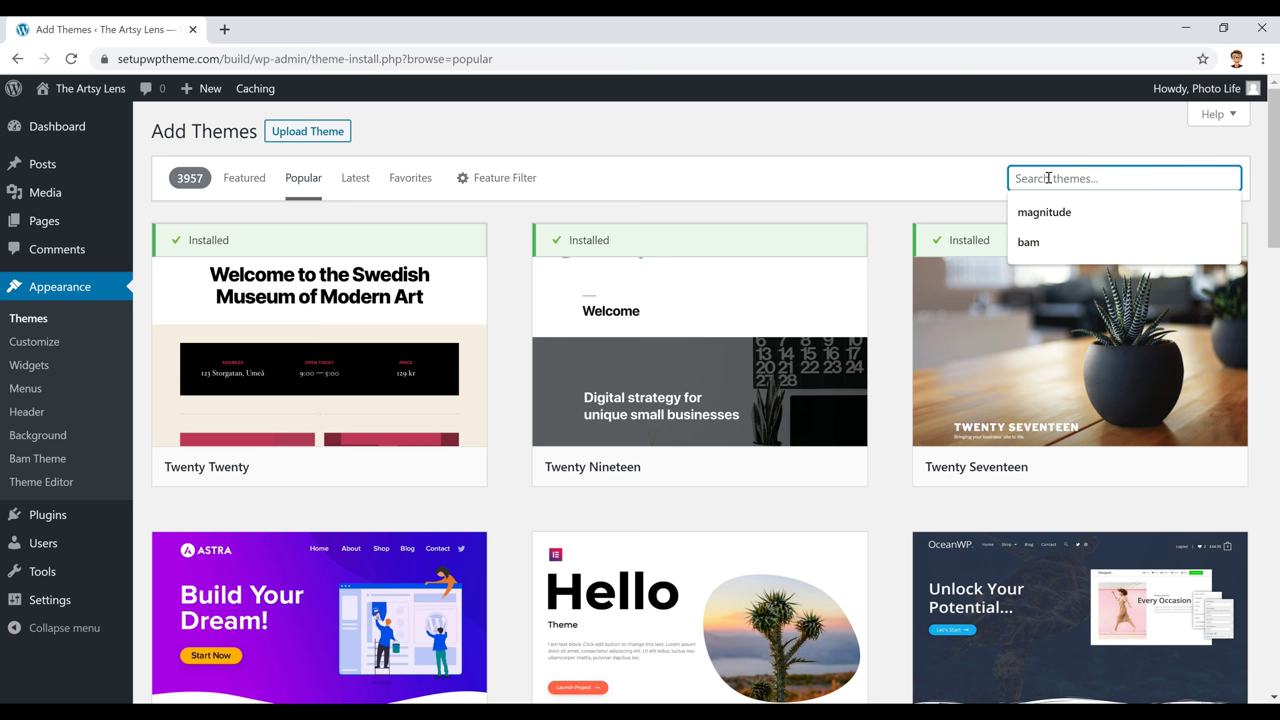
click(1046, 245)
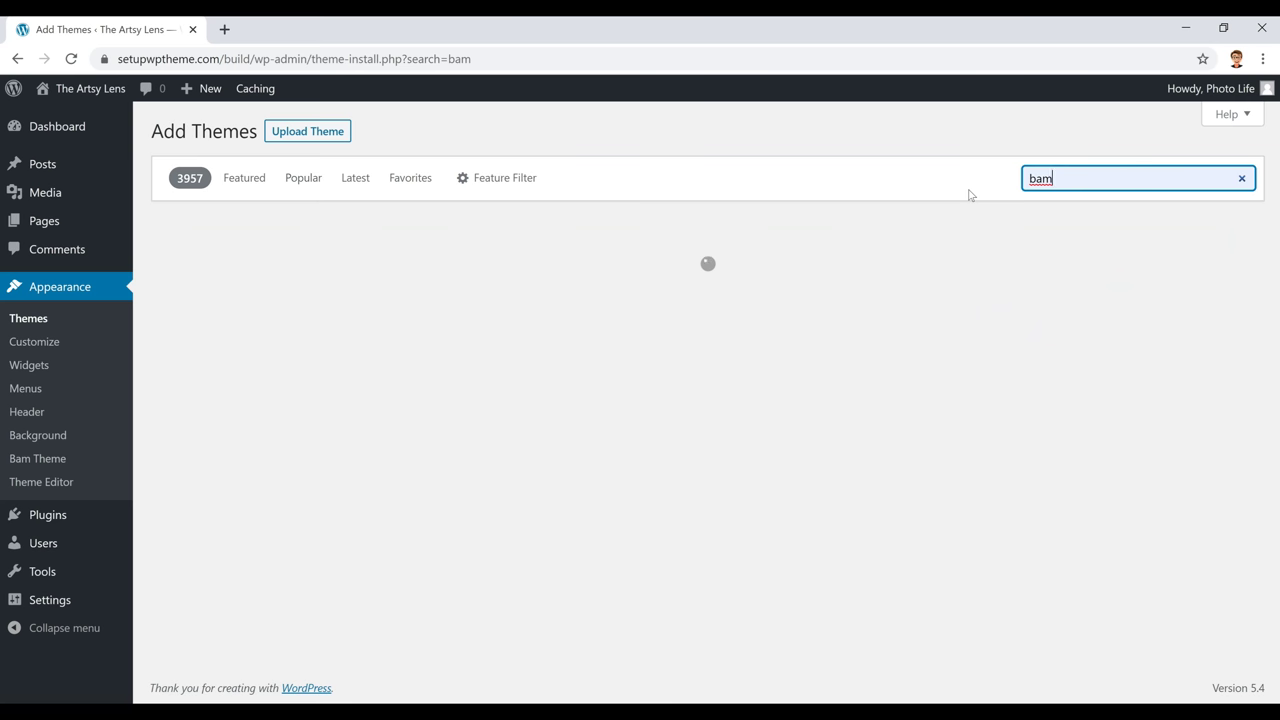
mouse_move(403, 380)
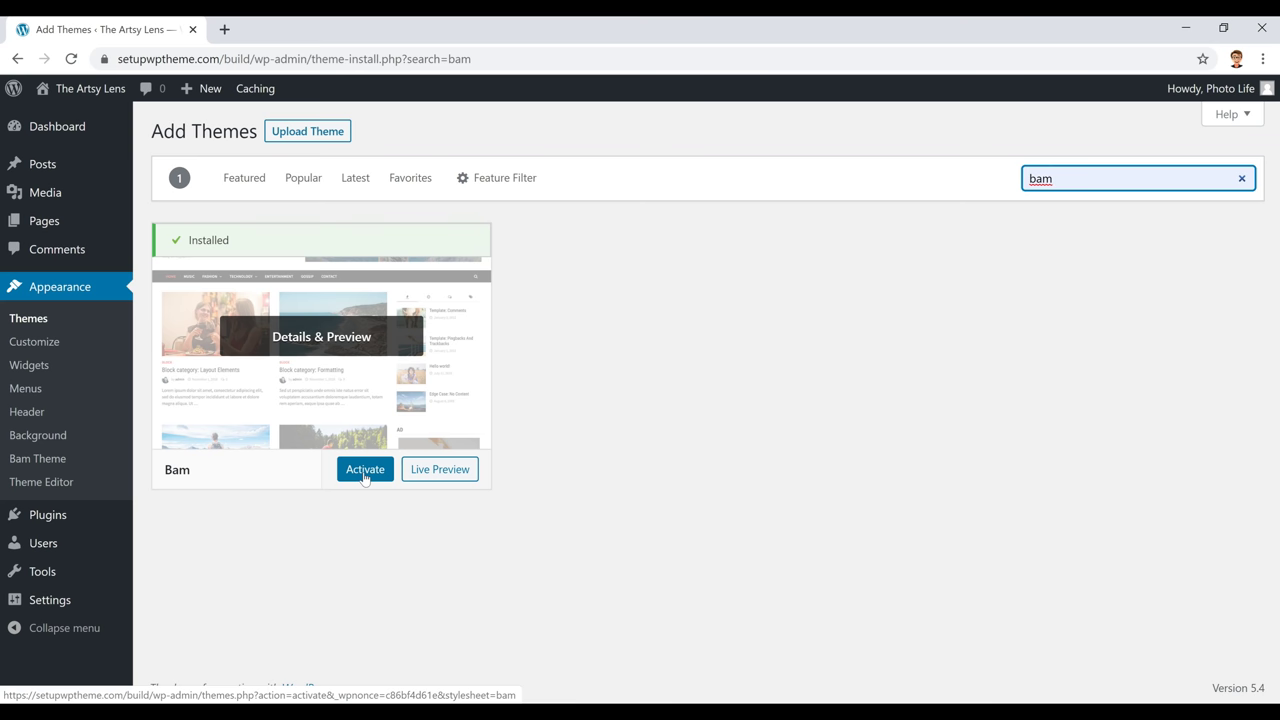
click(36, 324)
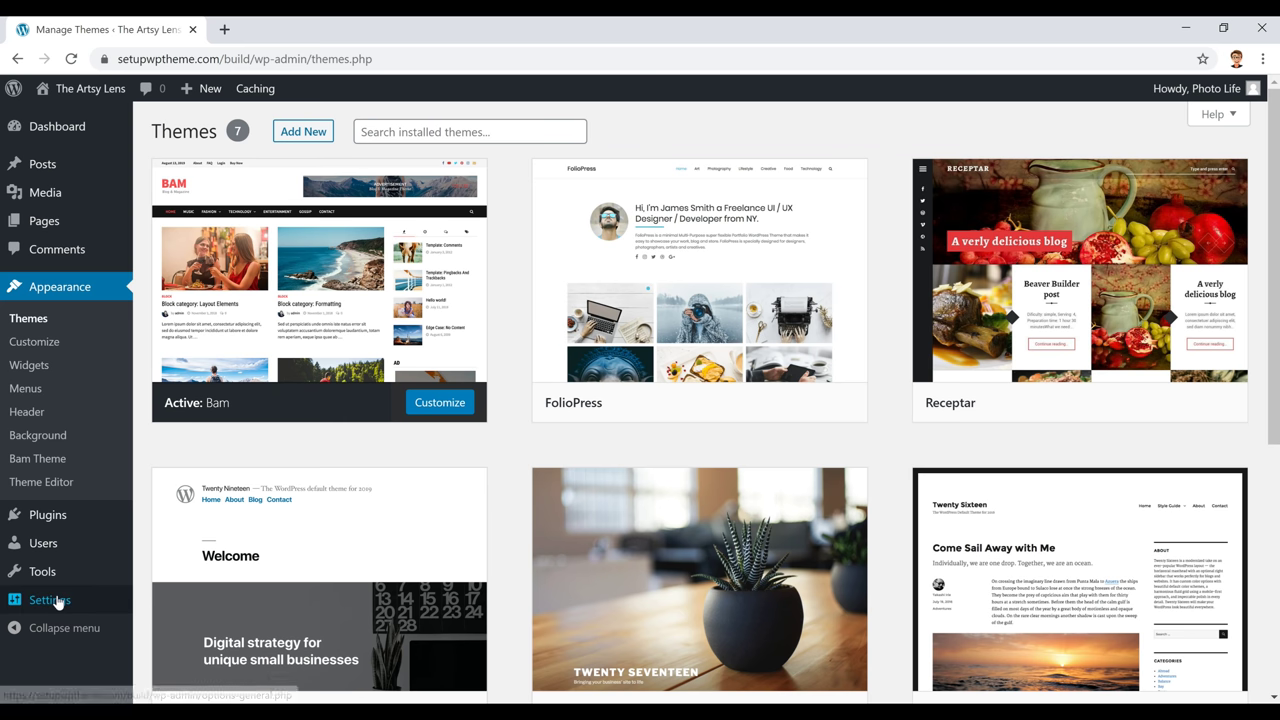
Step: Open the General Settings and review them from the site title and tagline down to the cache level
mouse_move(58, 600)
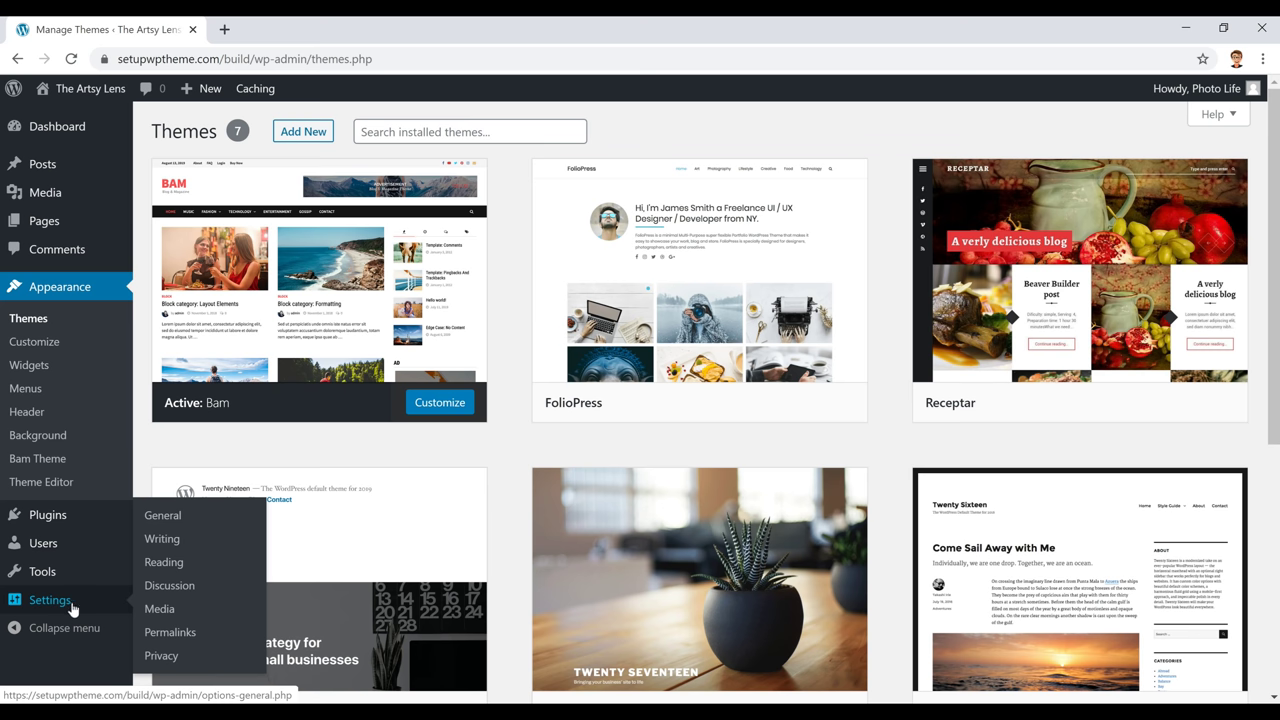
click(163, 516)
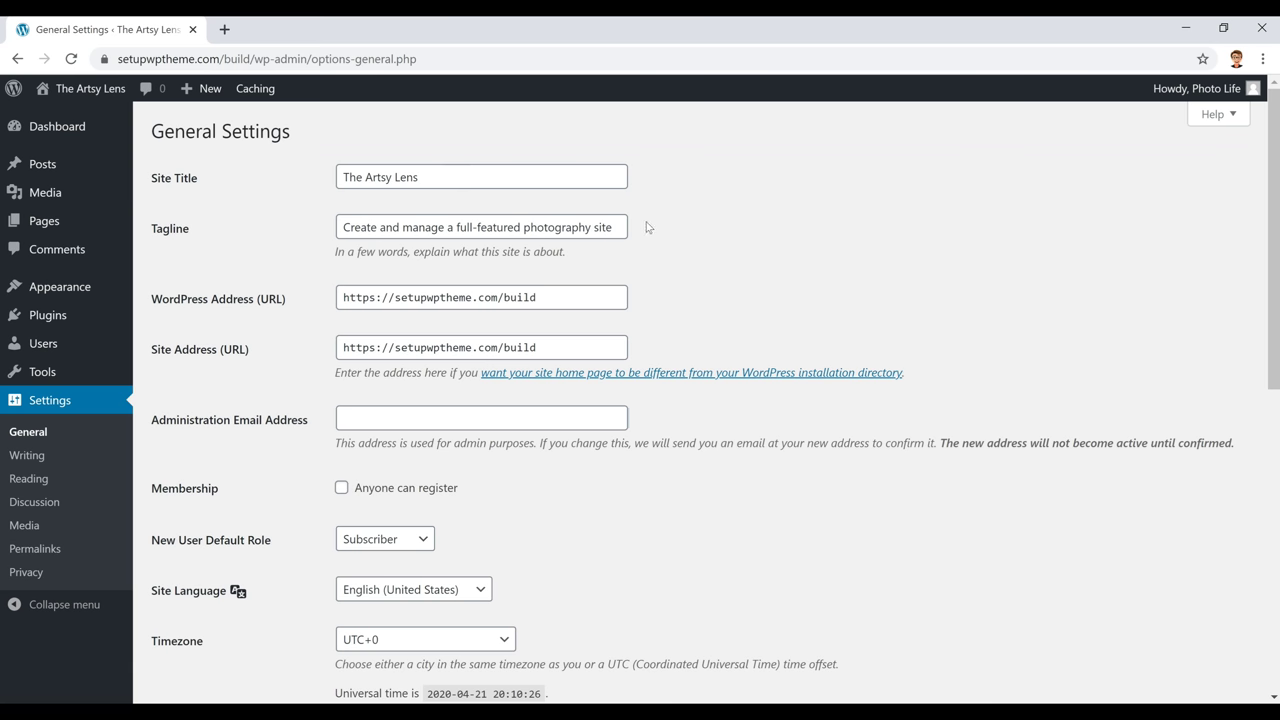
scroll(244, 370, down, 8)
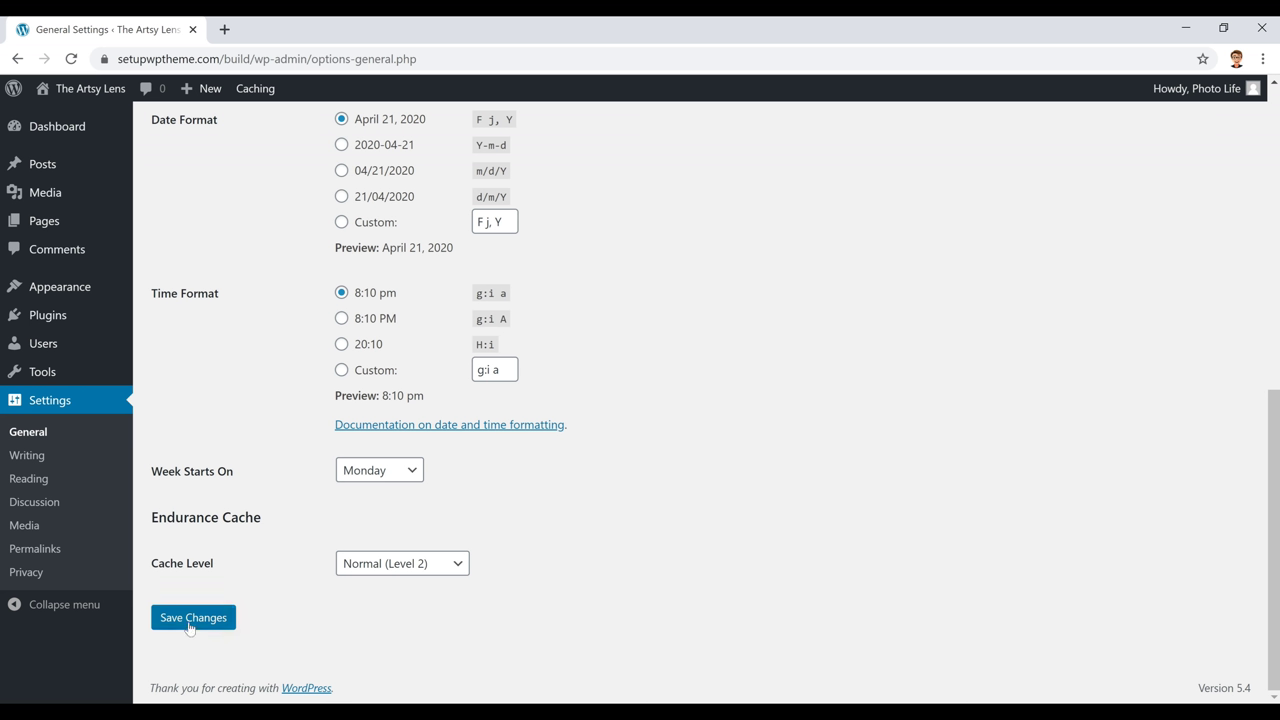
Step: Set the permalink structure to Post name and save the permalink settings
click(33, 551)
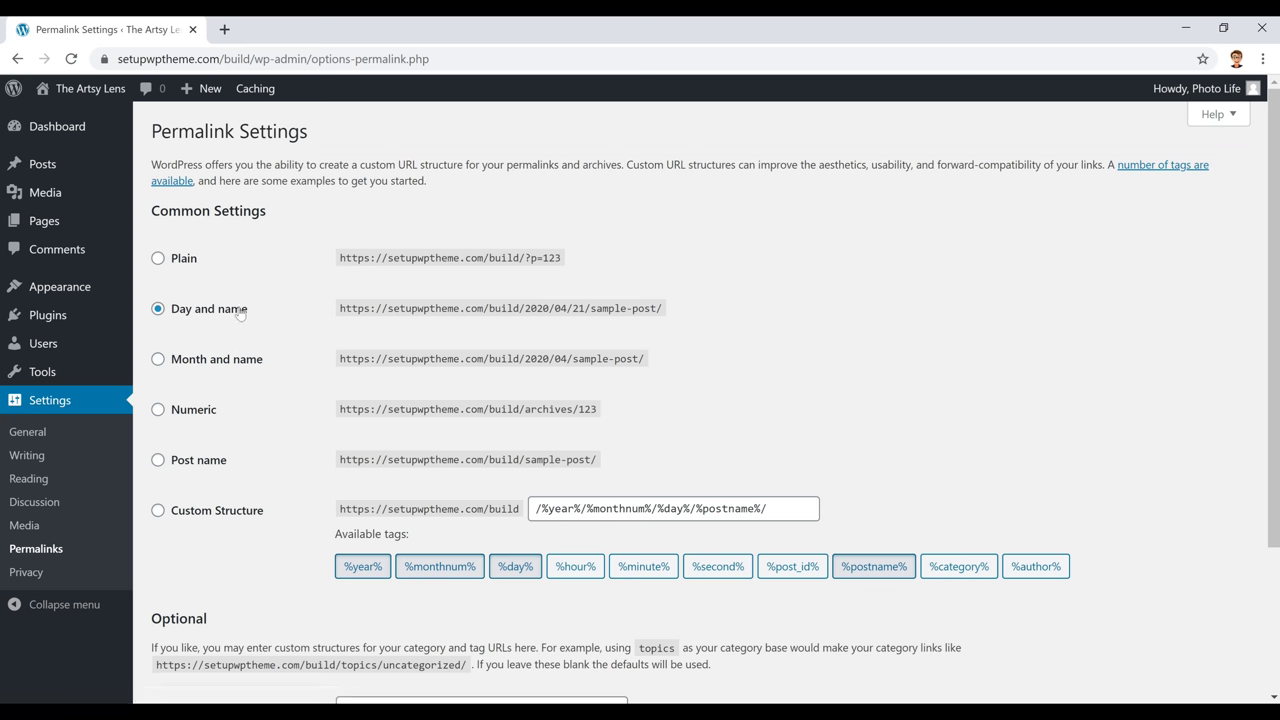
click(155, 462)
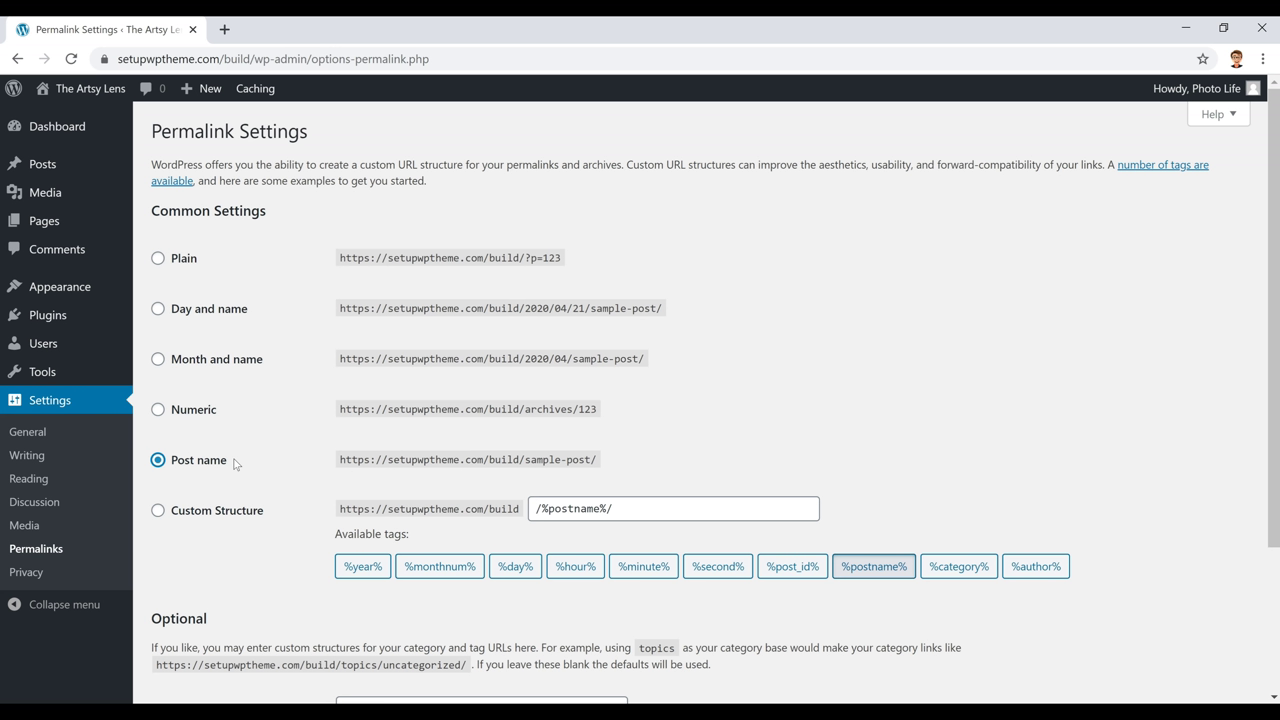
scroll(234, 463, down, 2)
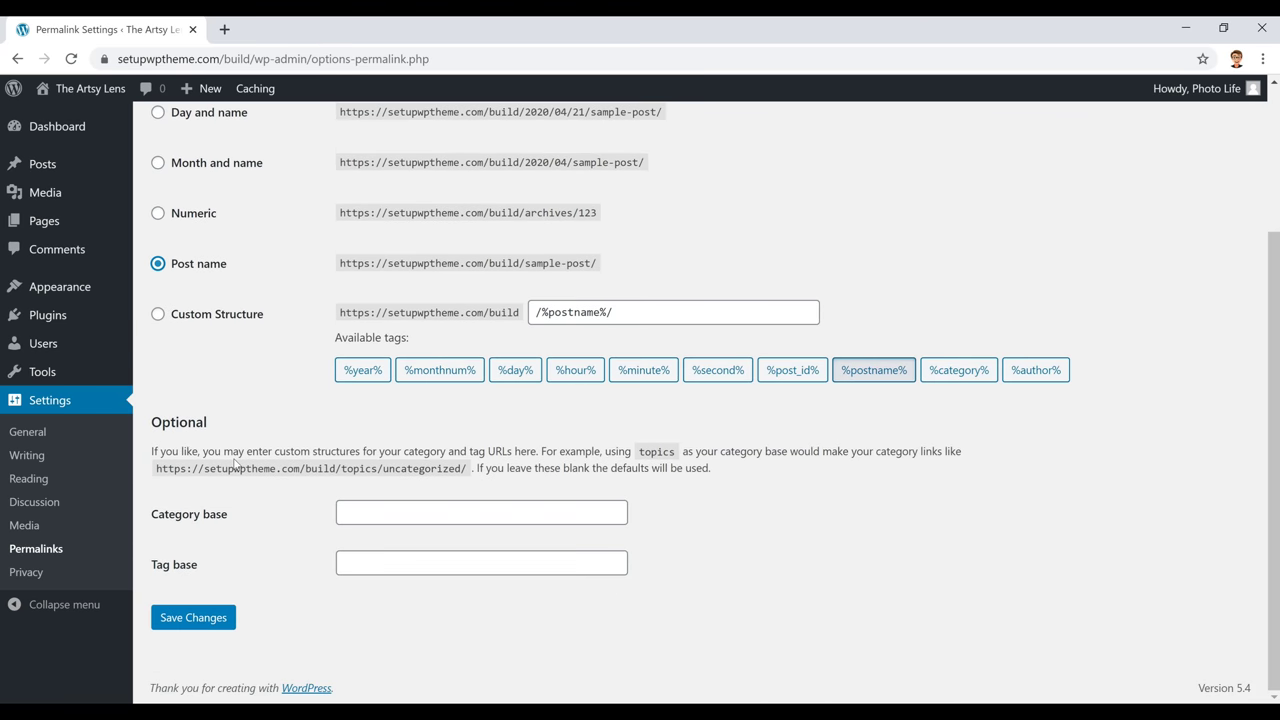
click(193, 621)
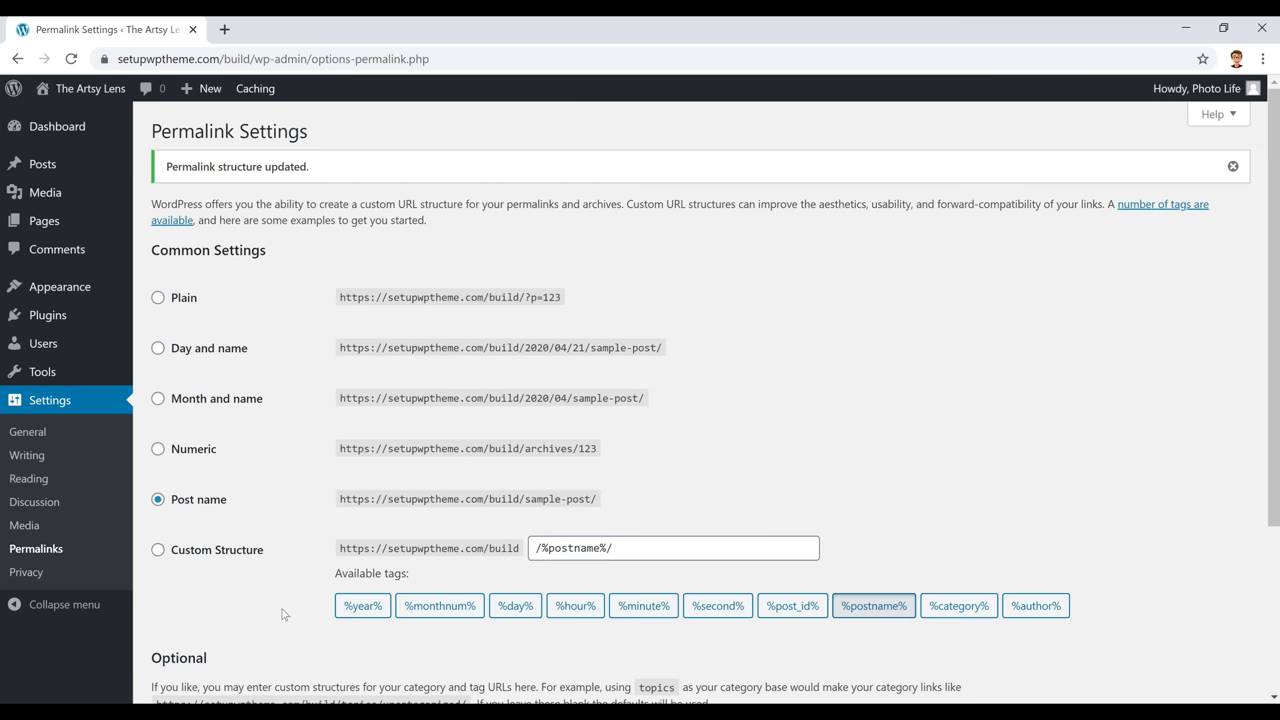
Step: Add a new post category named Camera Bags with no parent category
mouse_move(40, 170)
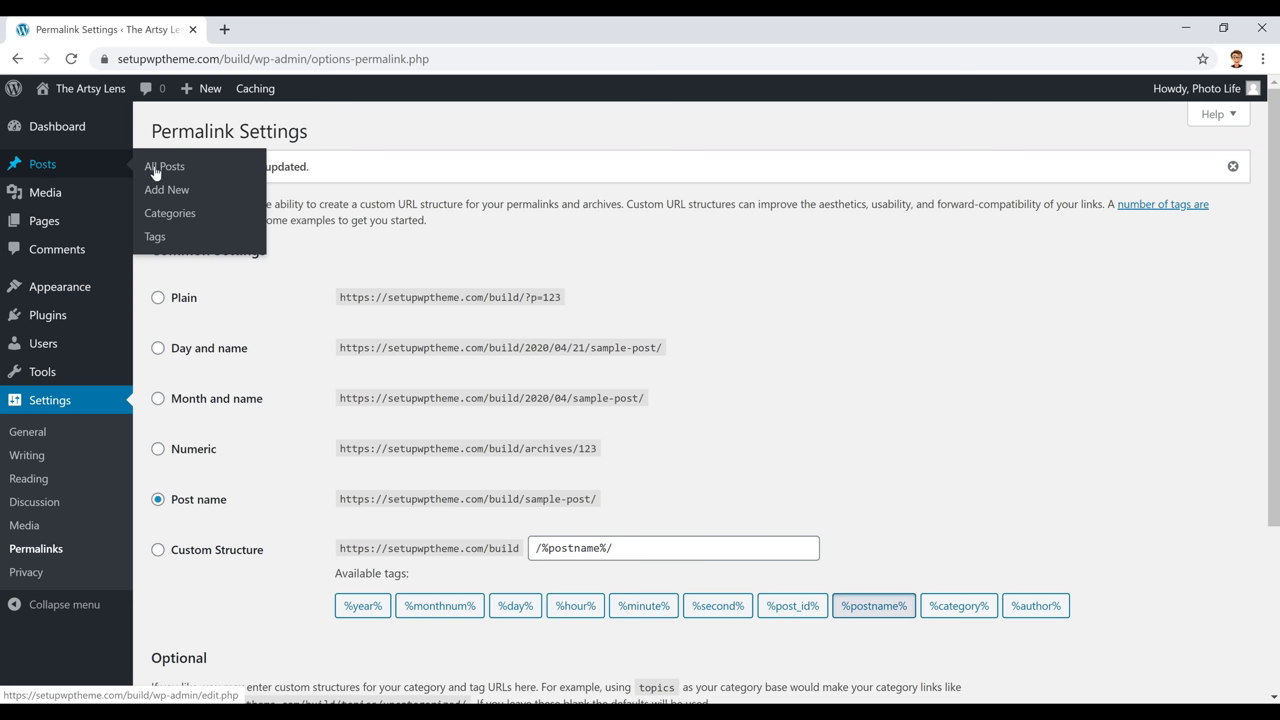
click(172, 216)
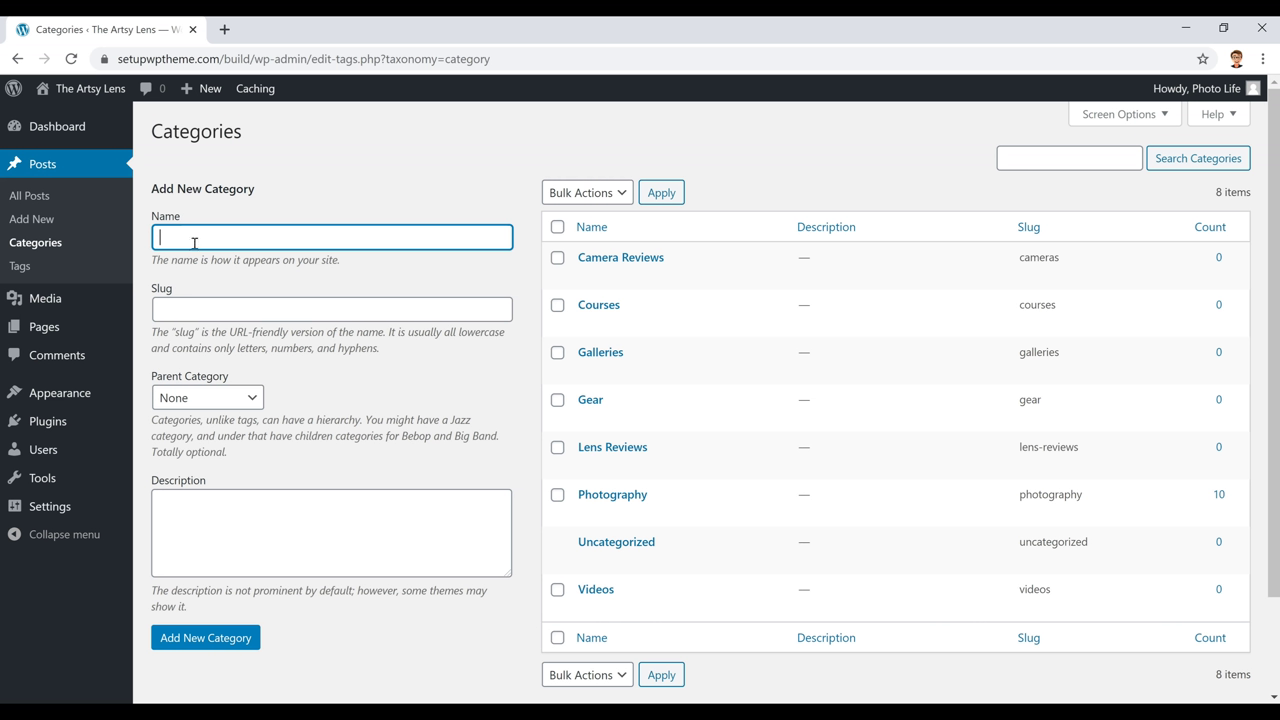
mouse_move(620, 262)
mouse_move(668, 278)
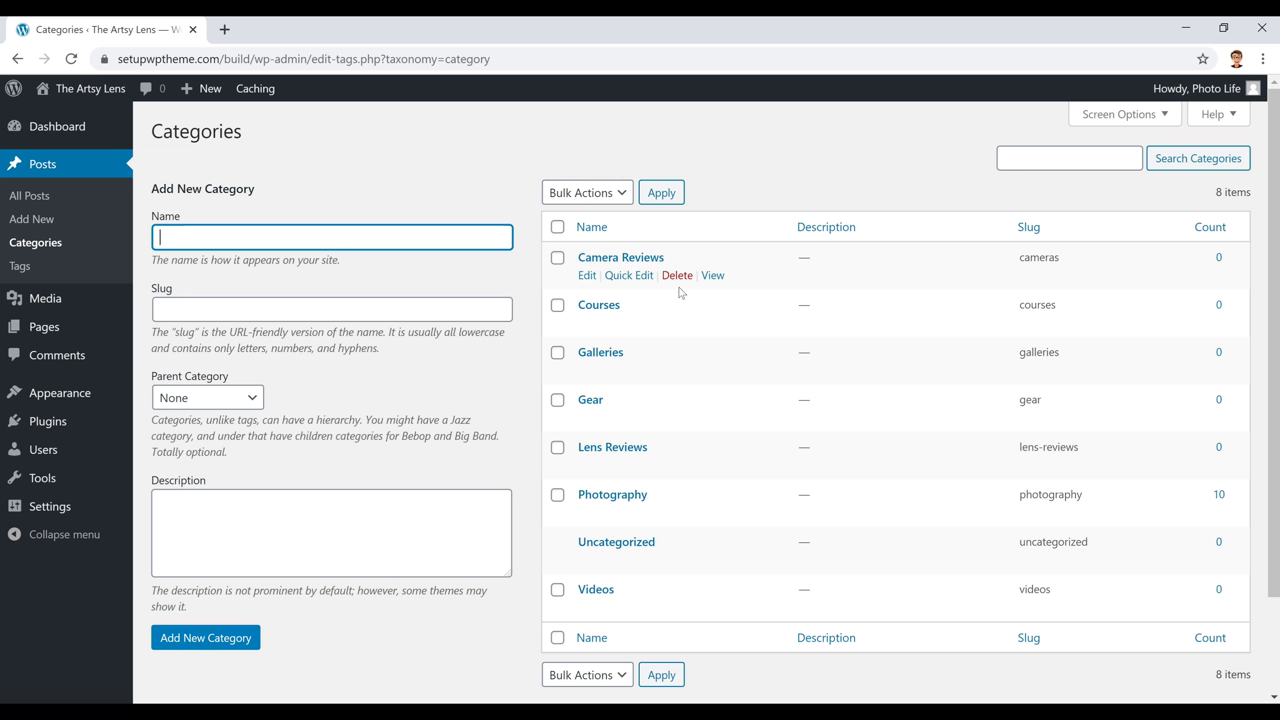
text(Camera Bags)
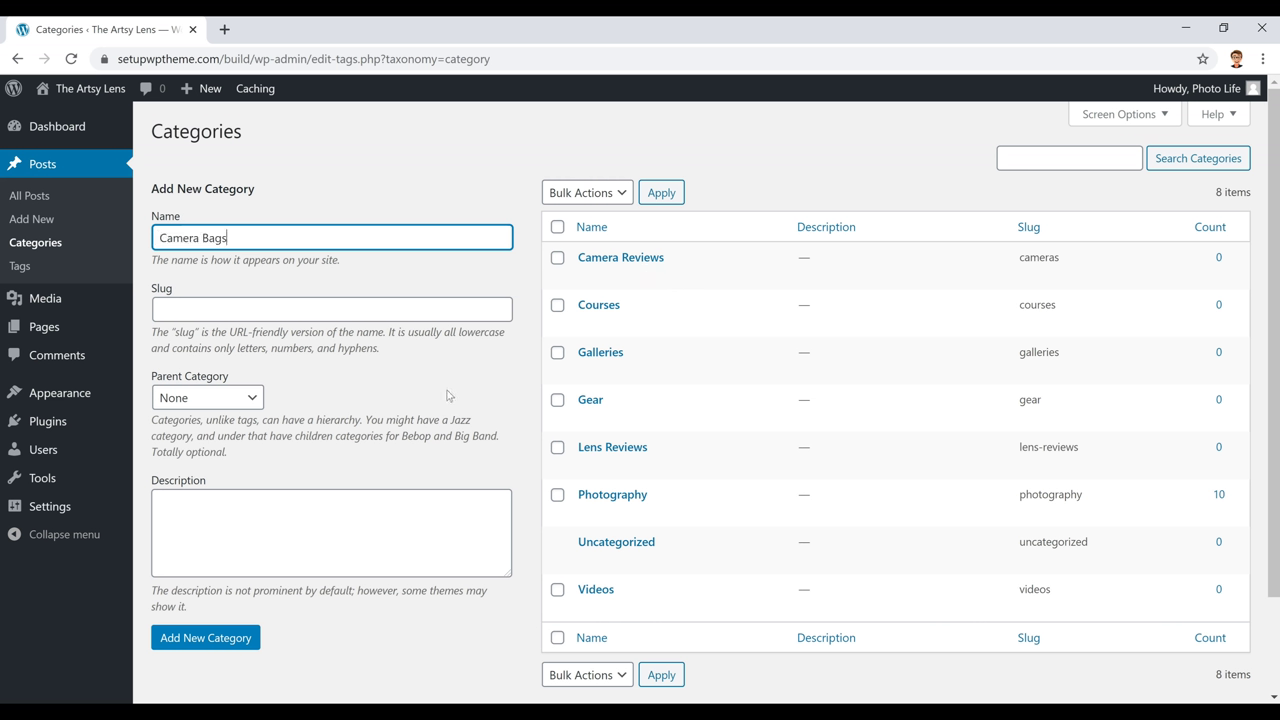
click(206, 646)
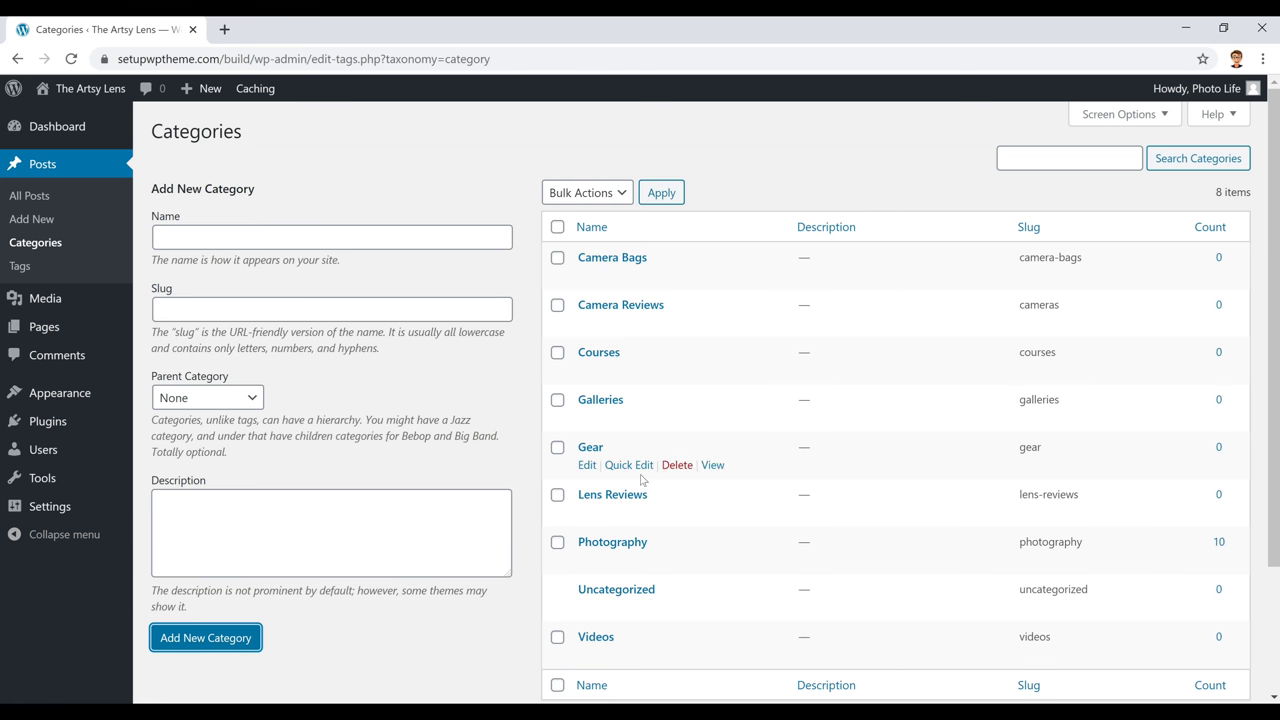
Step: Open the navigation menu editor and list all categories available as menu items
mouse_move(68, 396)
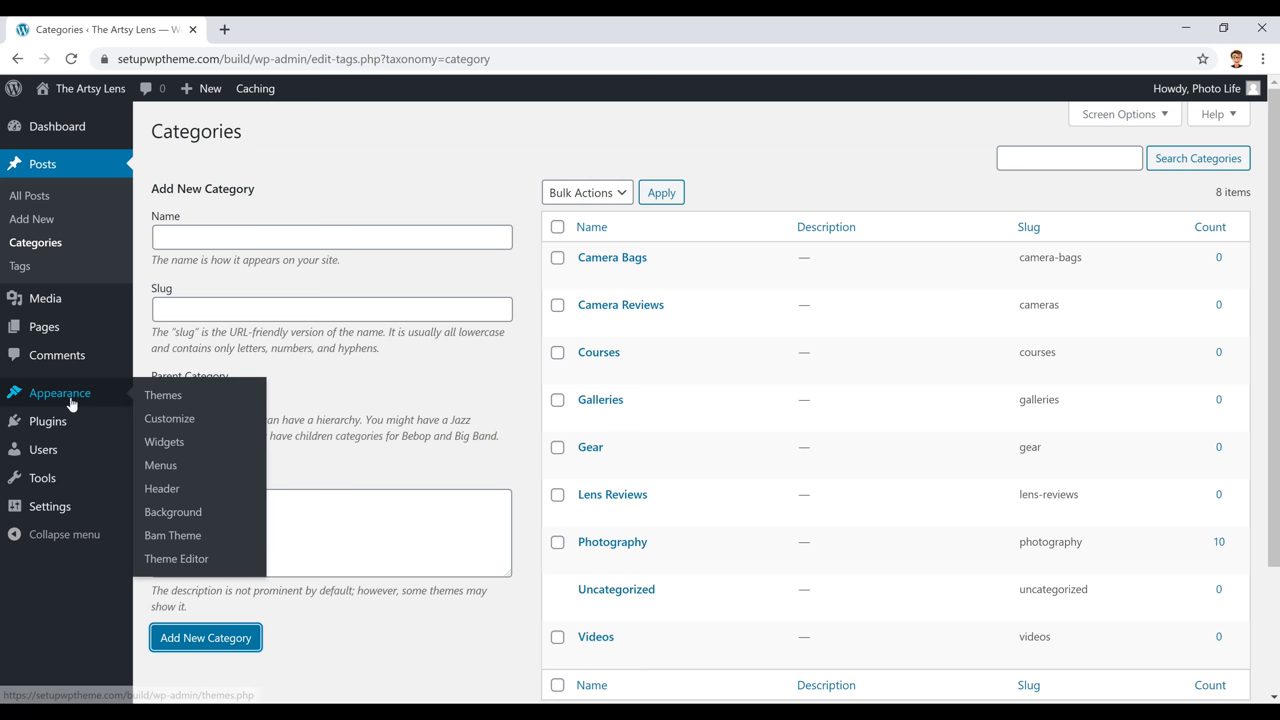
click(159, 468)
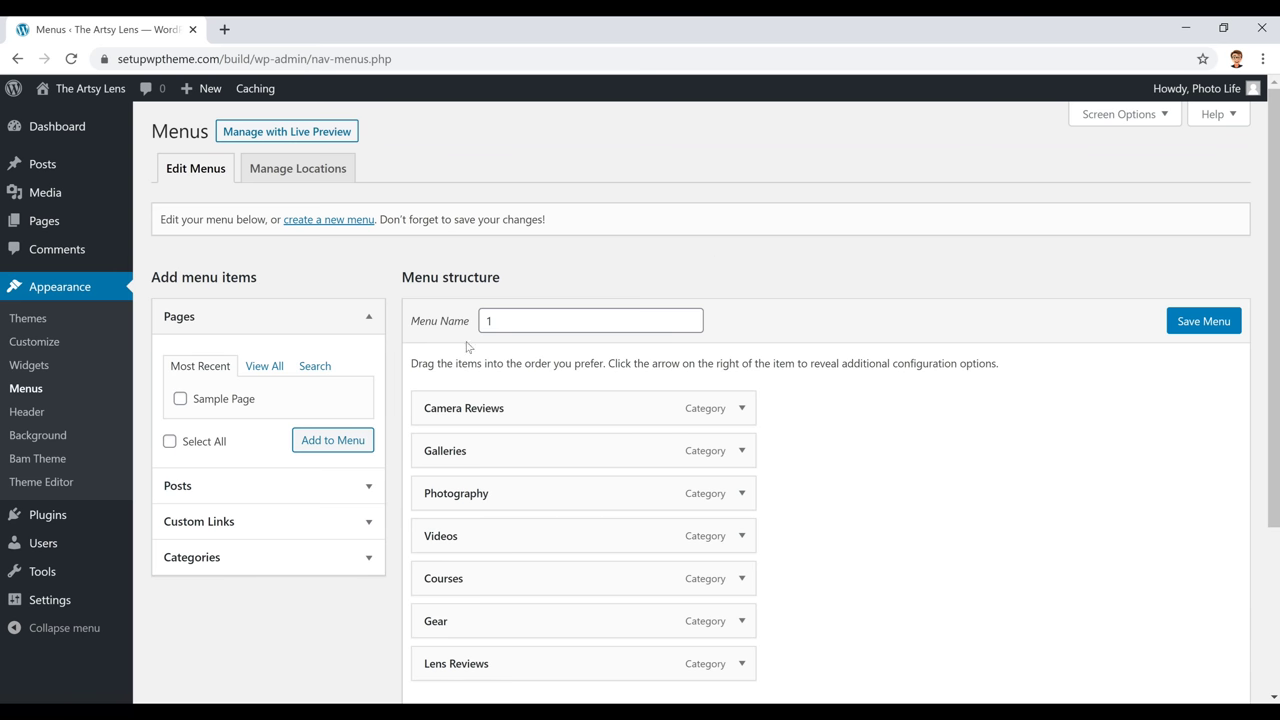
click(543, 317)
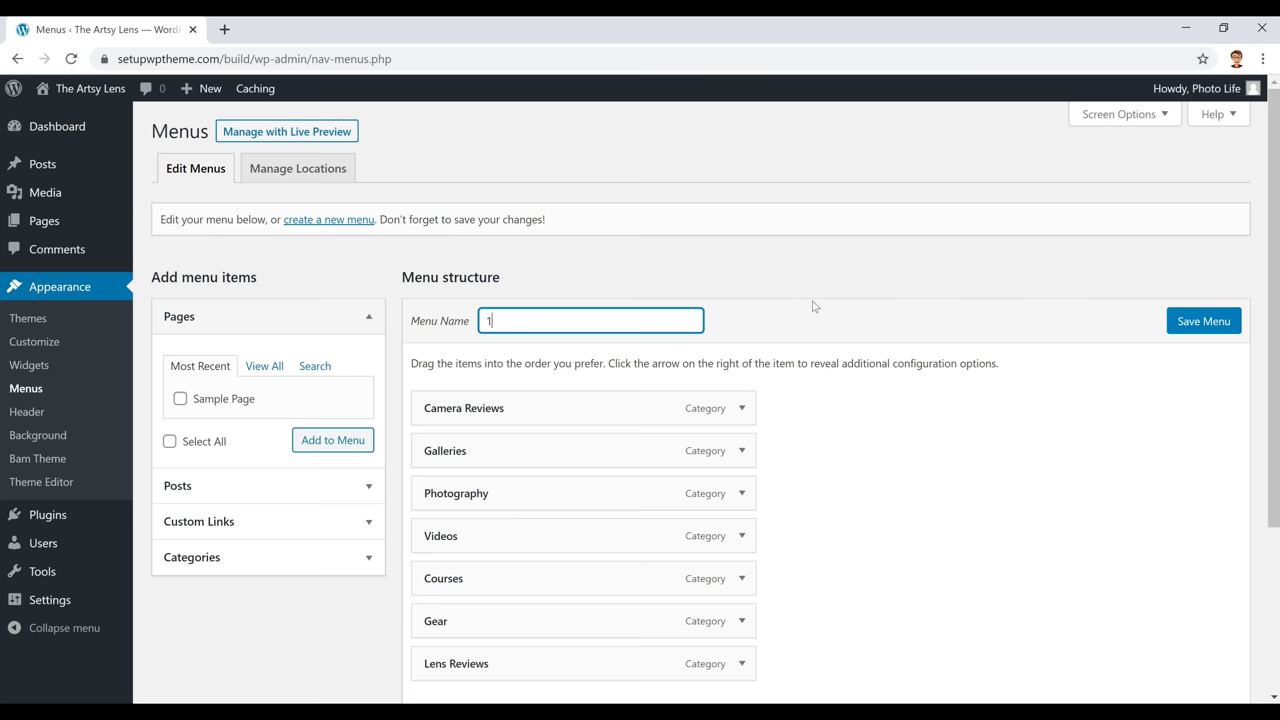
scroll(763, 313, down, 1)
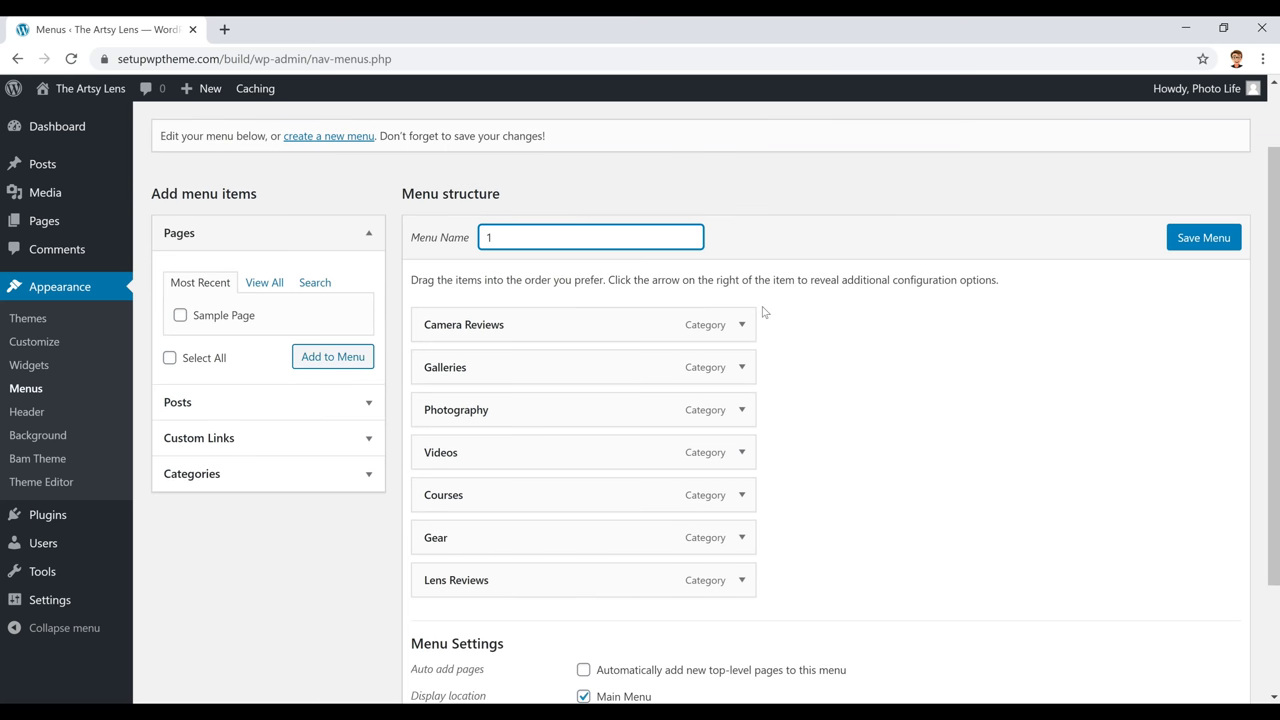
click(244, 482)
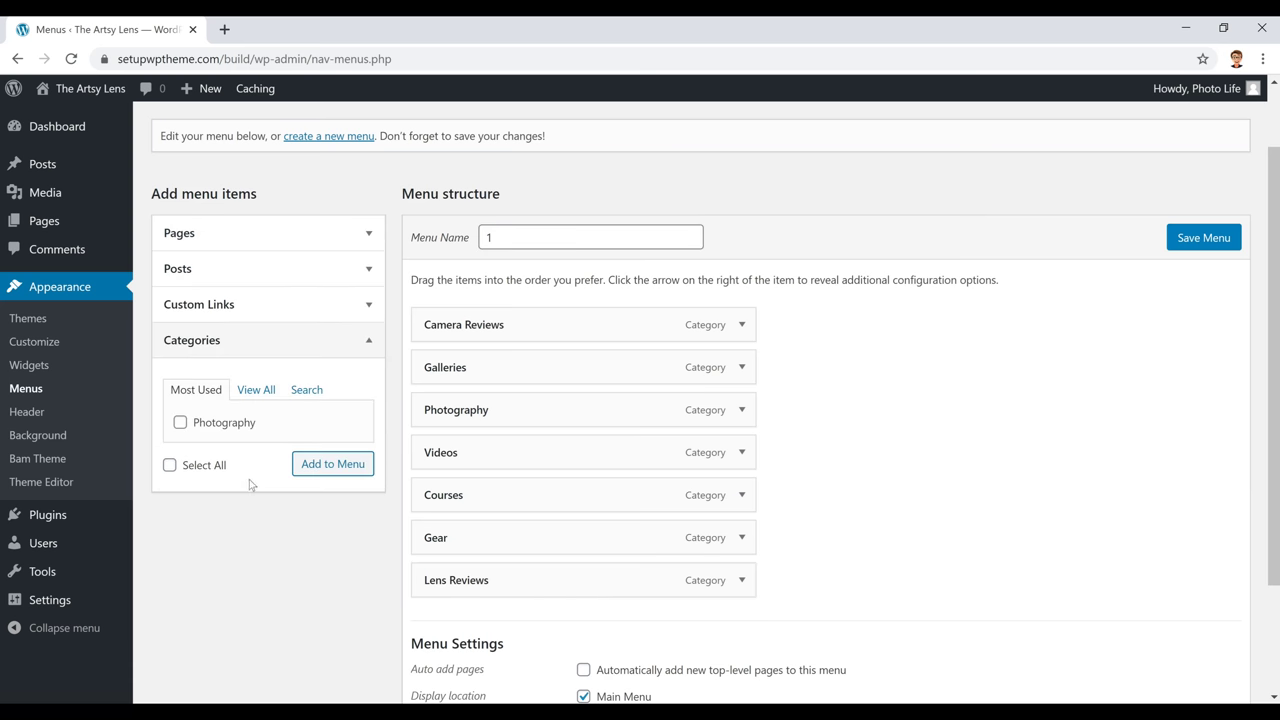
click(271, 396)
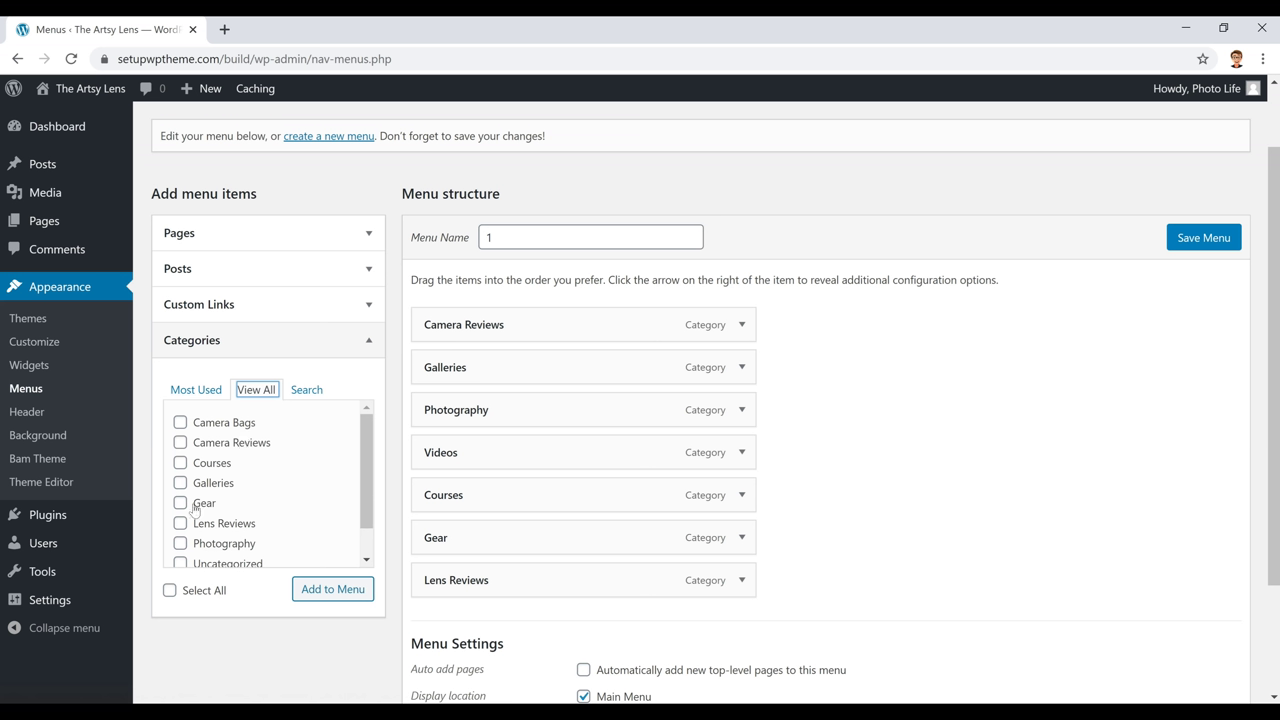
Step: Move the Photography category in the menu structure to directly after Courses
click(210, 31)
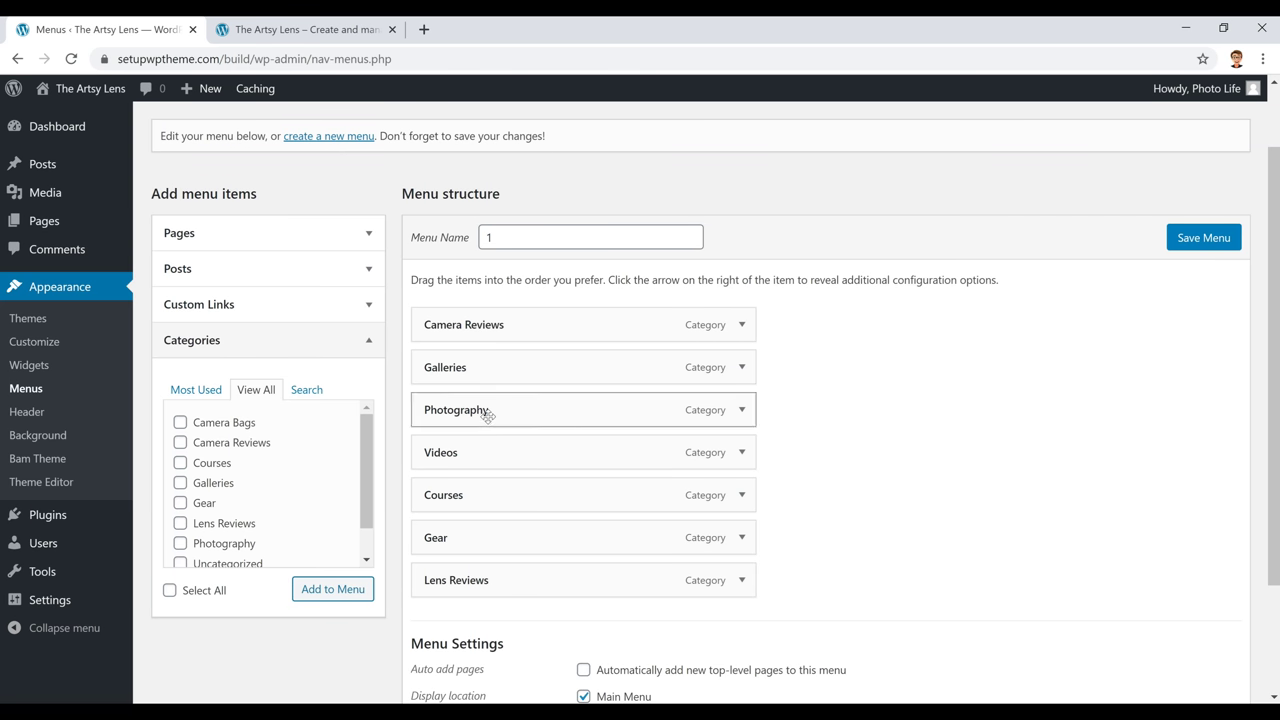
drag(481, 411, 472, 500)
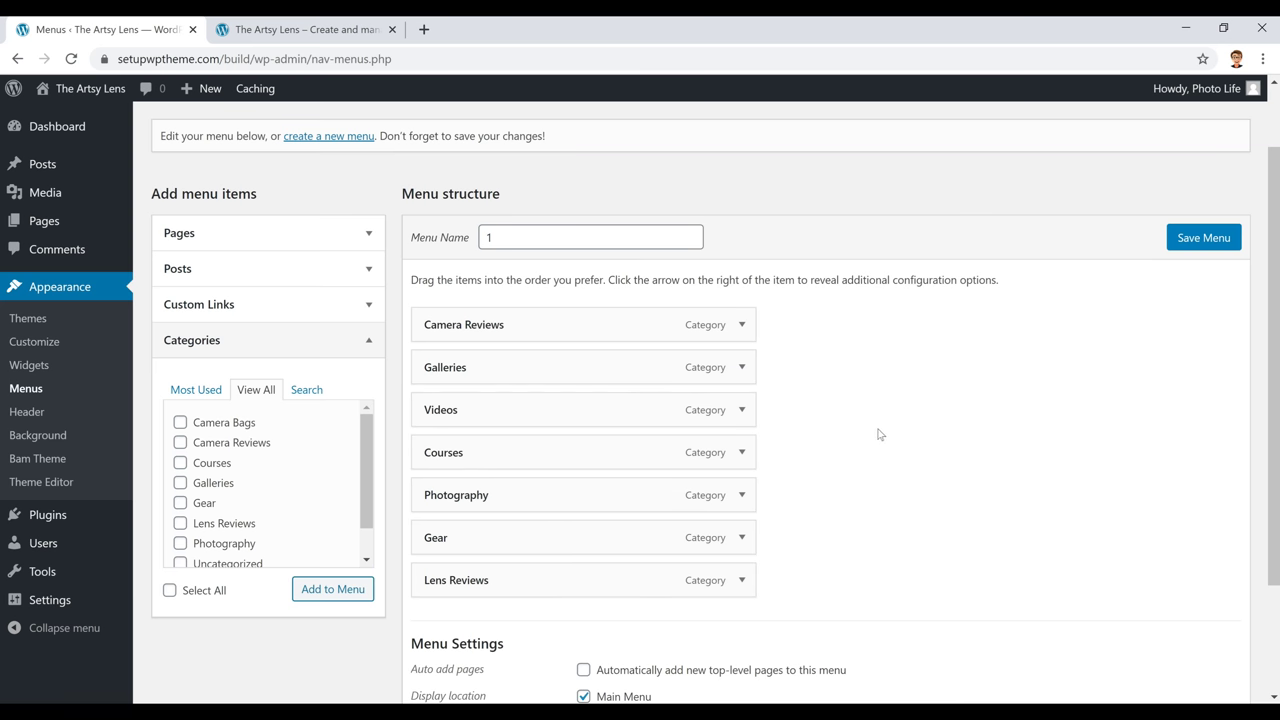
Step: Check the menu's display location and the current site navigation, and save the reordered menu
scroll(878, 434, down, 1)
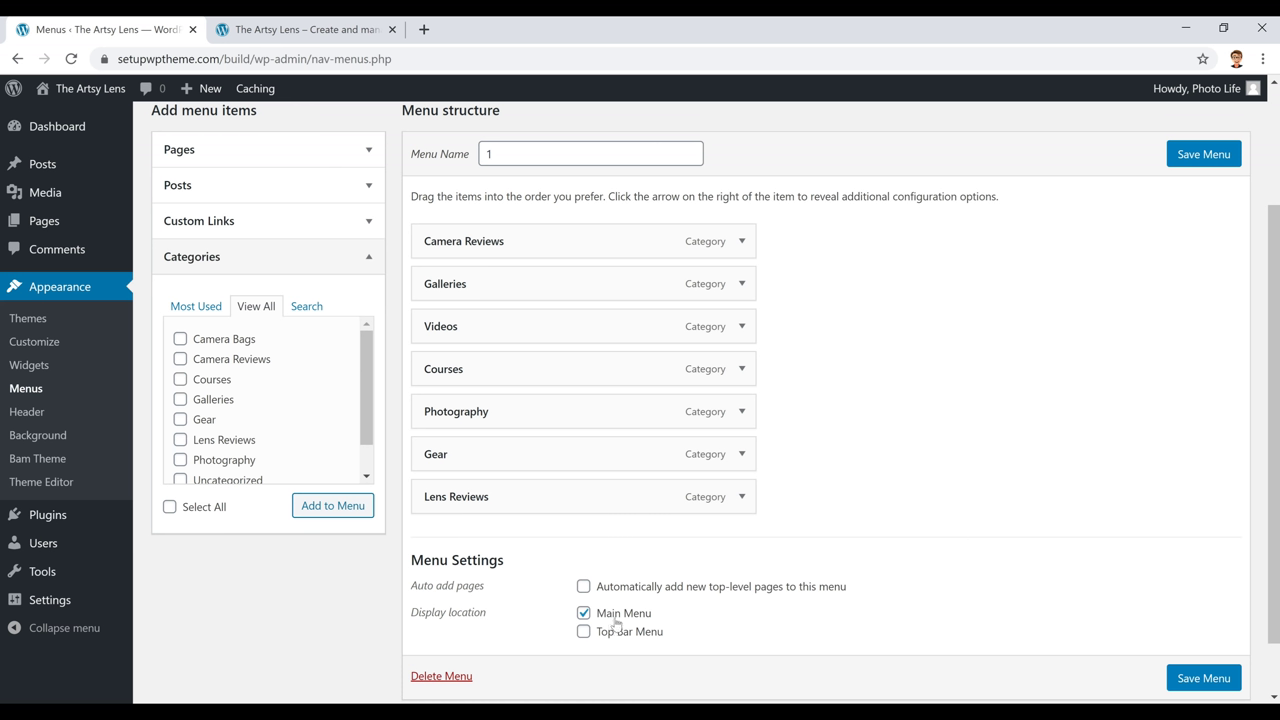
click(292, 29)
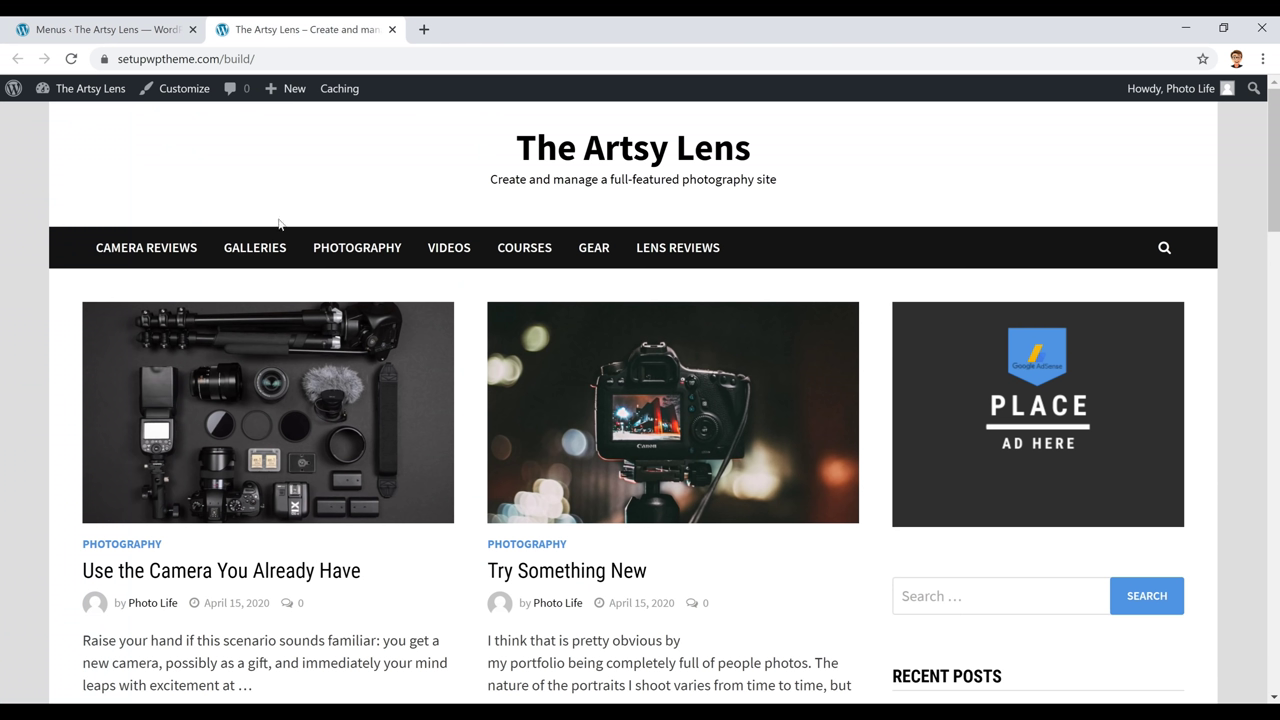
click(148, 31)
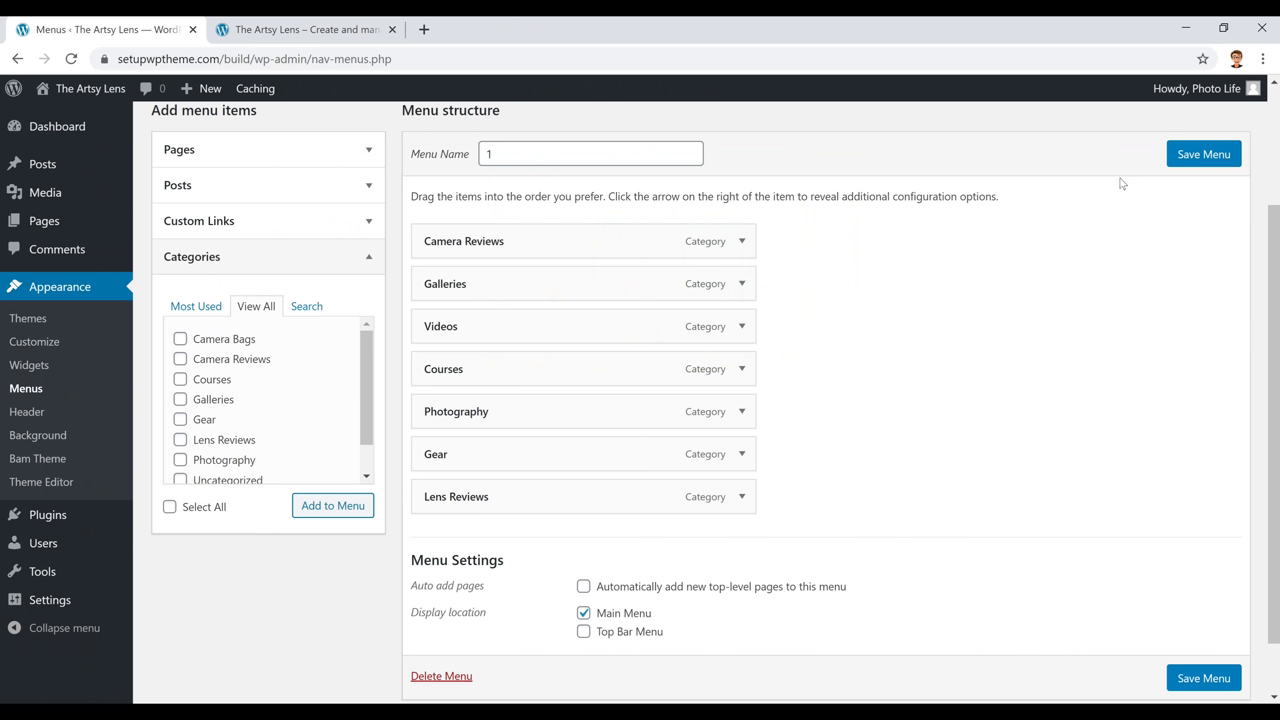
click(1210, 160)
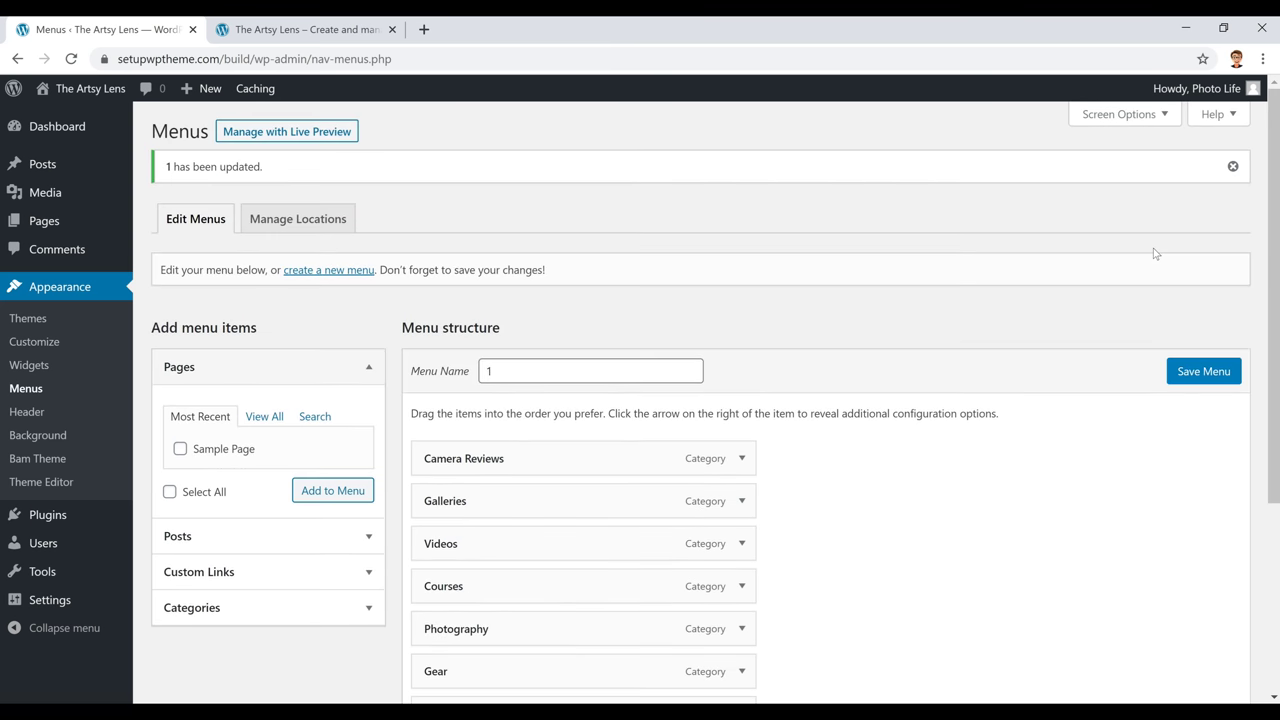
Step: Reload the live site to check the navigation bar order, and close the site preview
click(298, 30)
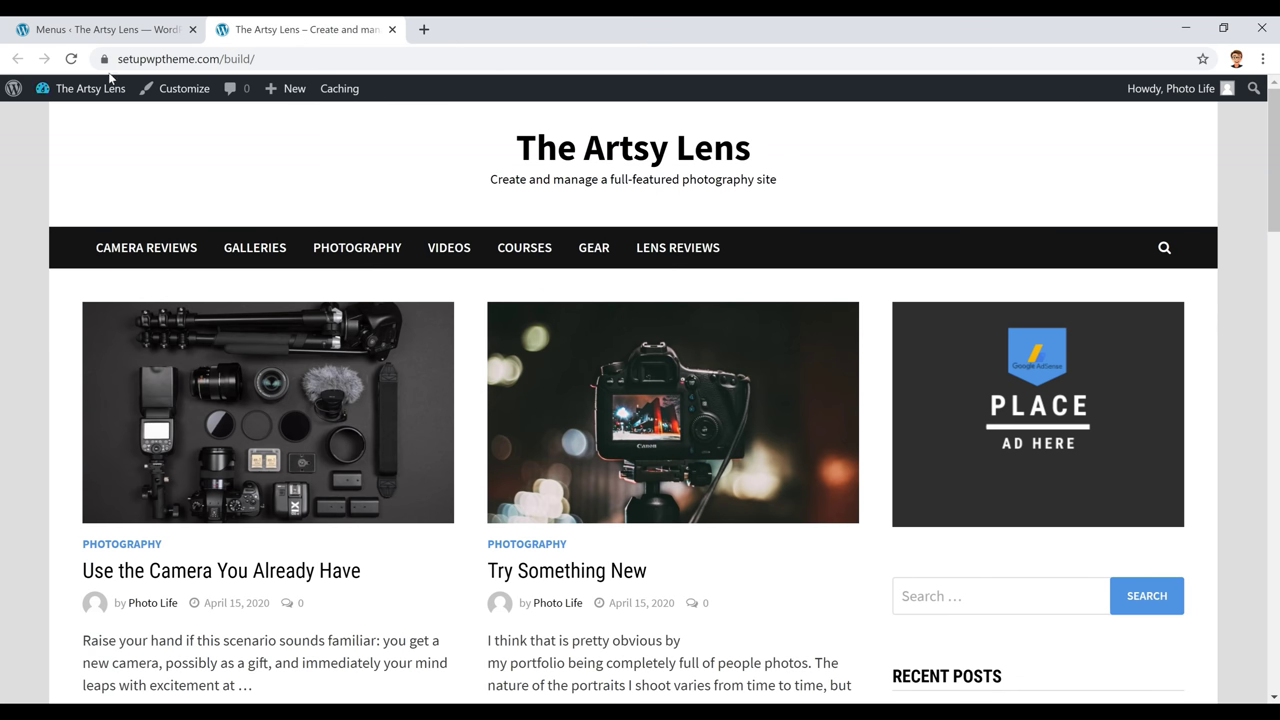
click(71, 58)
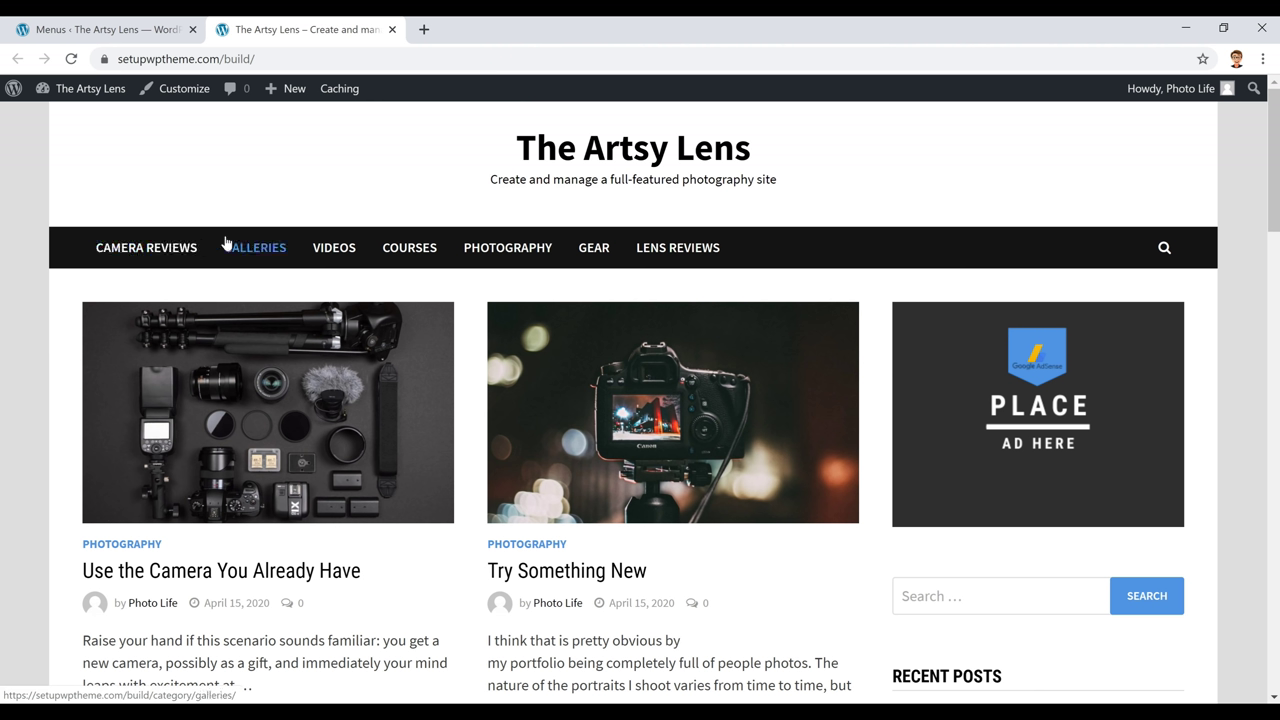
key(ctrl+w)
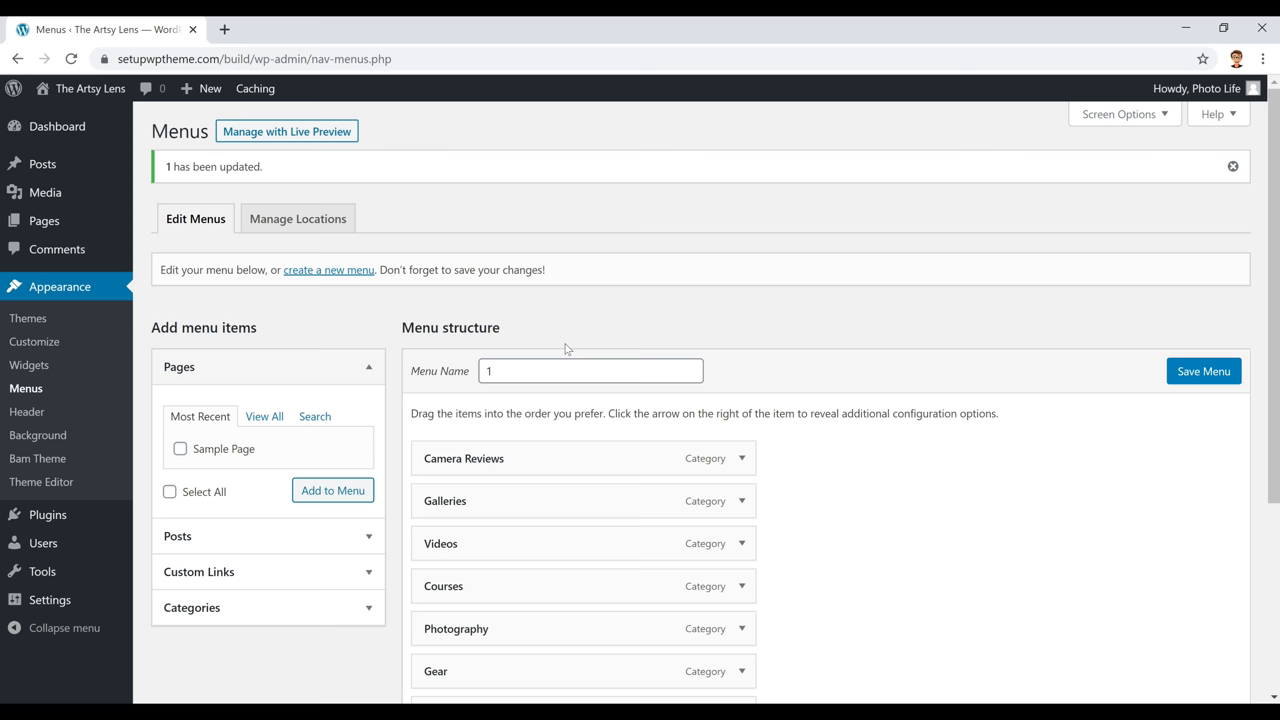
Step: Start a new post from the posts list and open the block picker in its empty content area
mouse_move(41, 172)
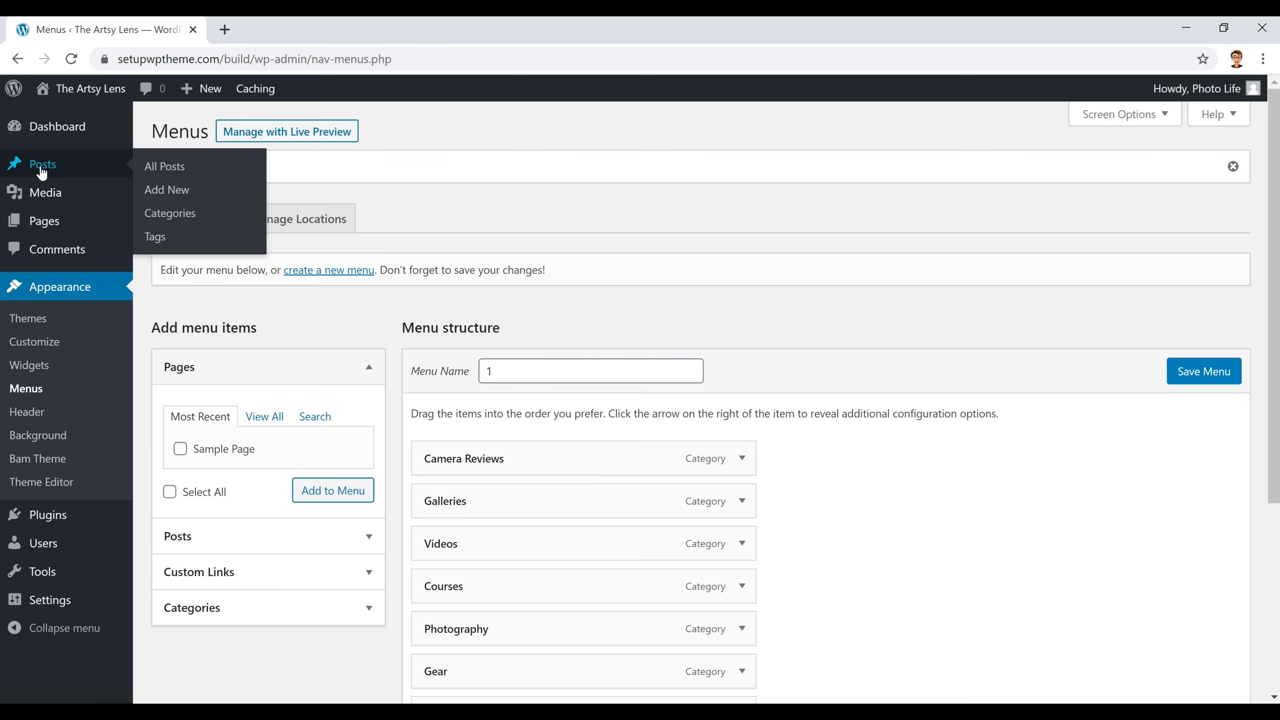
click(170, 168)
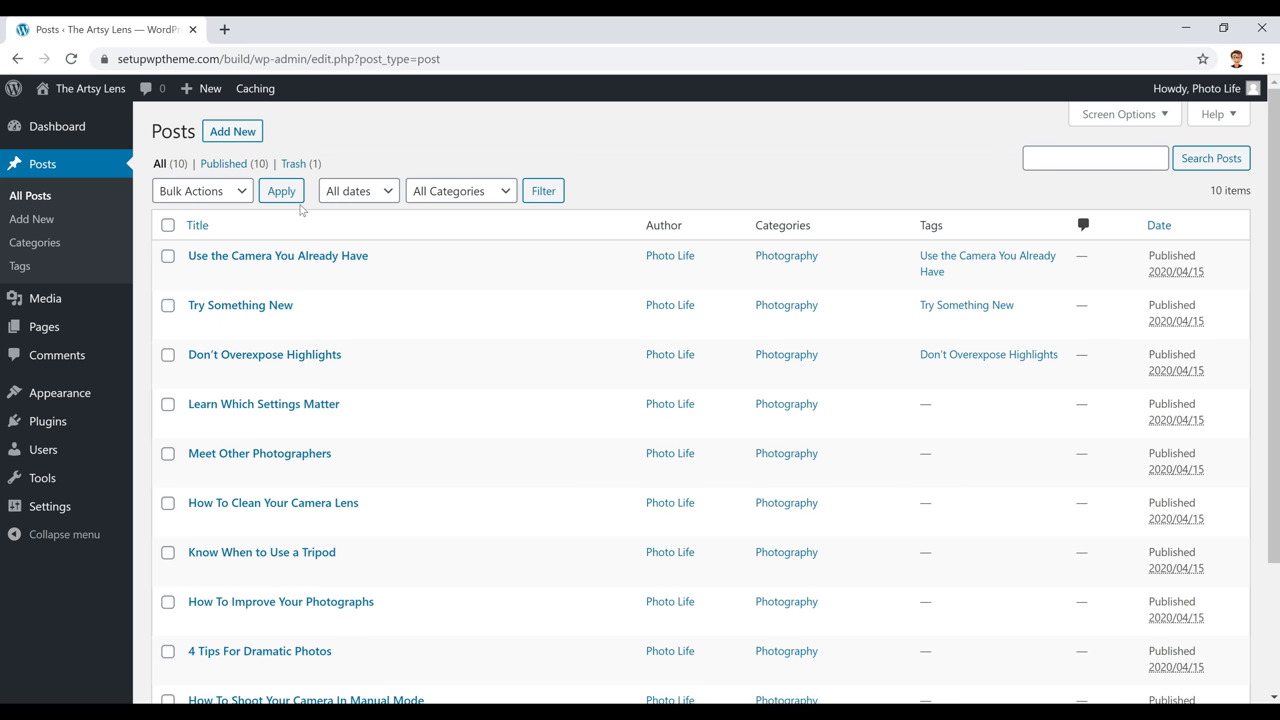
click(231, 133)
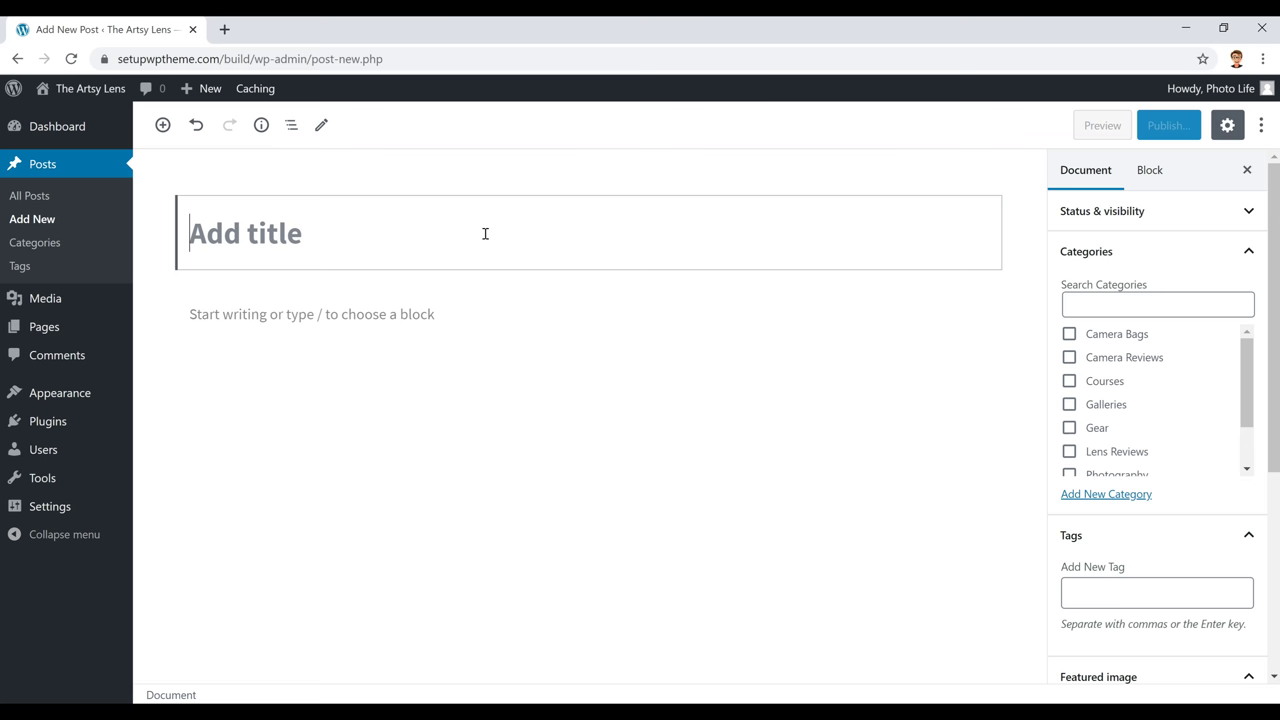
click(398, 318)
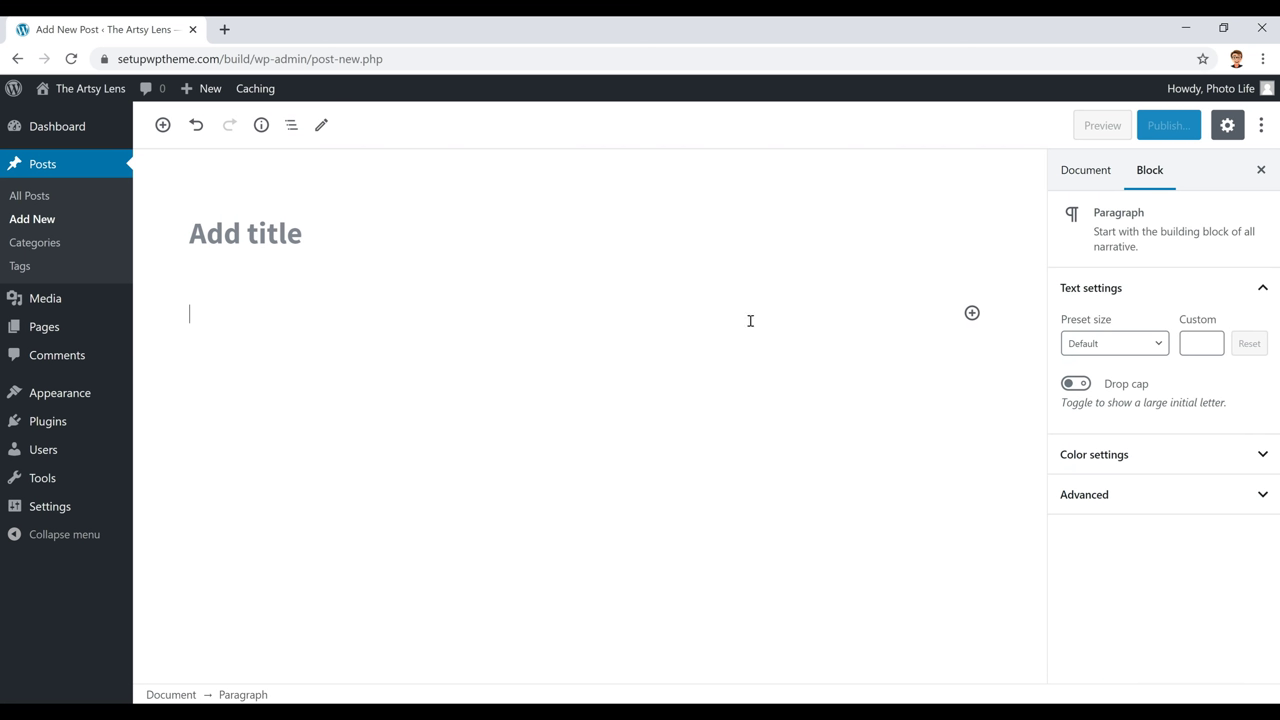
click(971, 314)
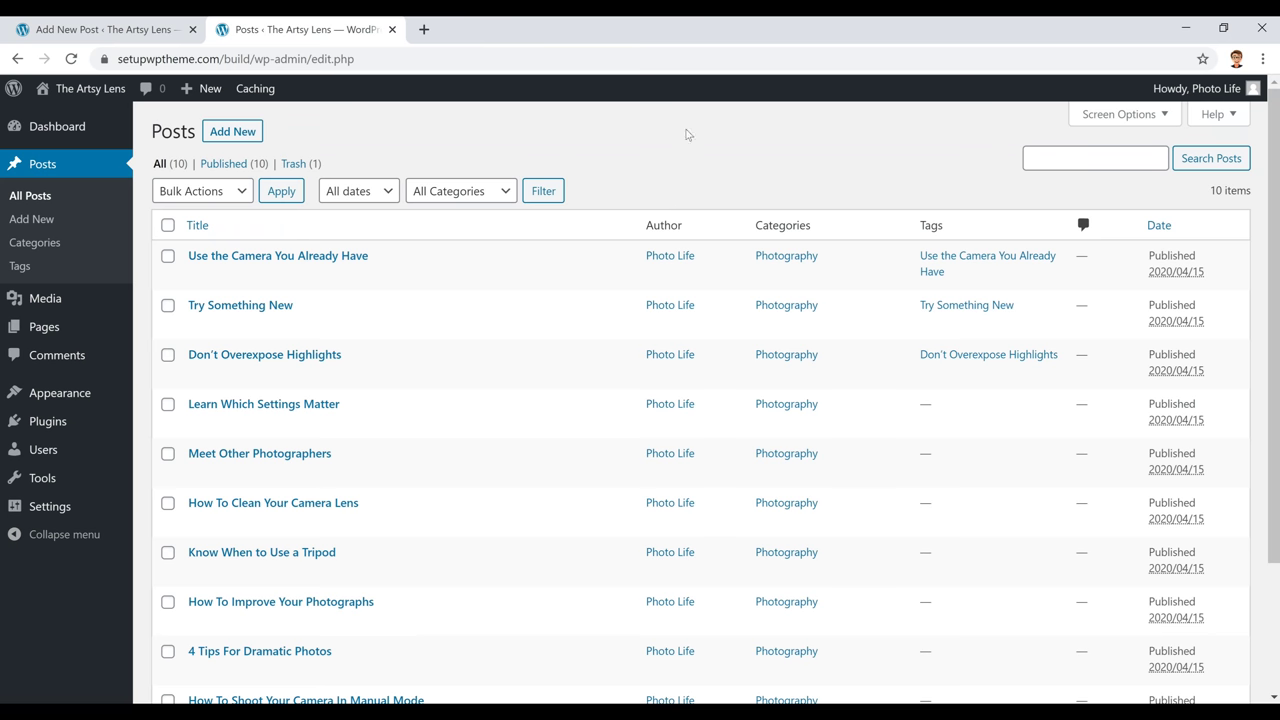
Step: Open the existing post "Don't Overexpose Highlights" for editing and go to its "Why do we use it?" section
click(288, 355)
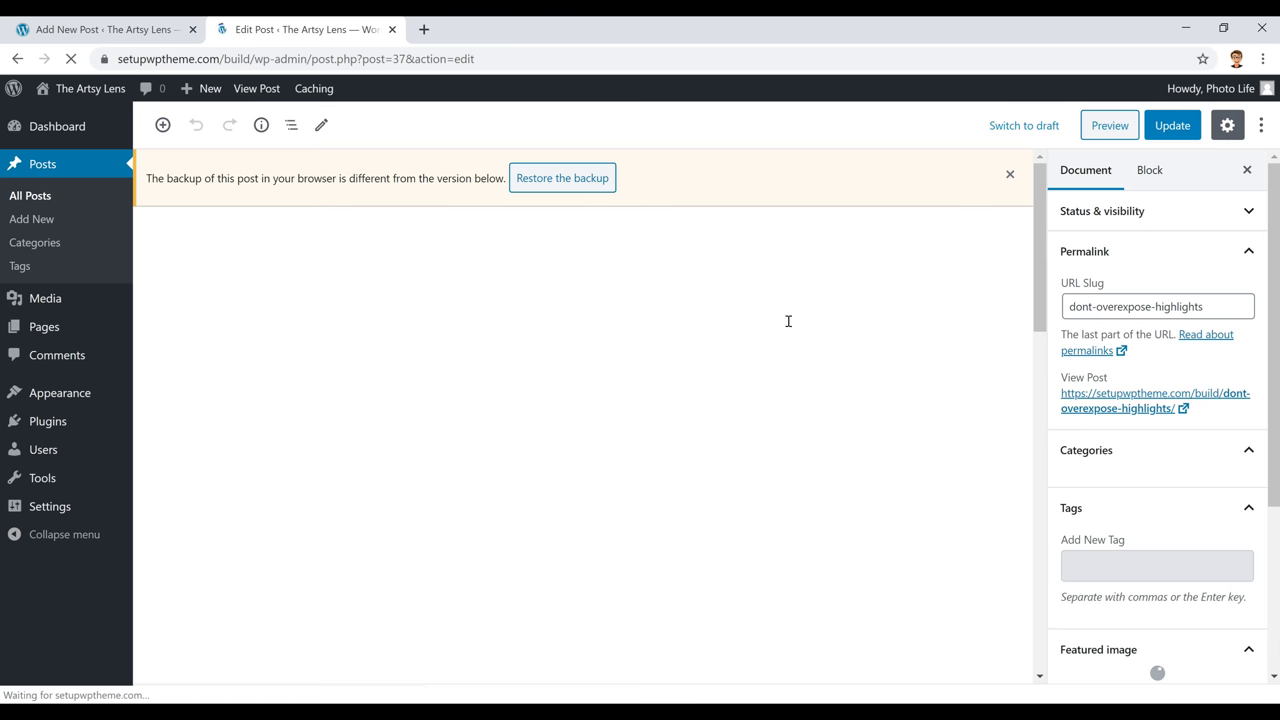
scroll(436, 315, down, 3)
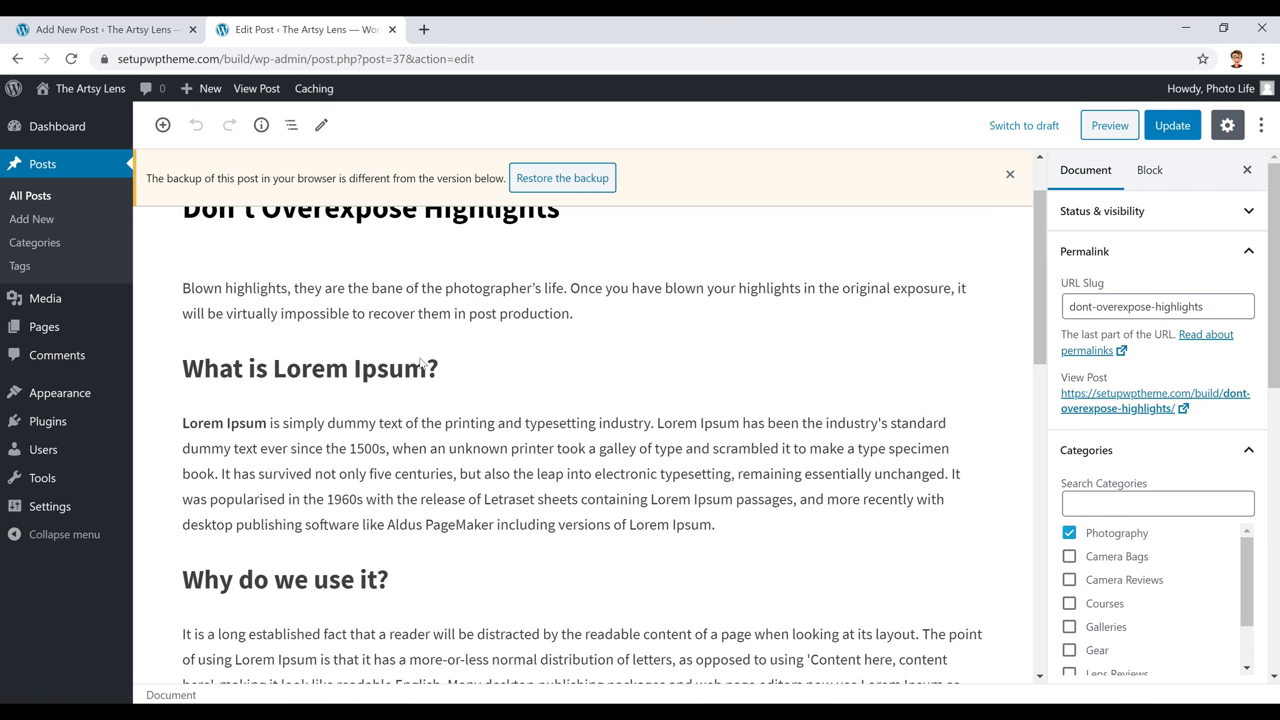
scroll(708, 401, down, 1)
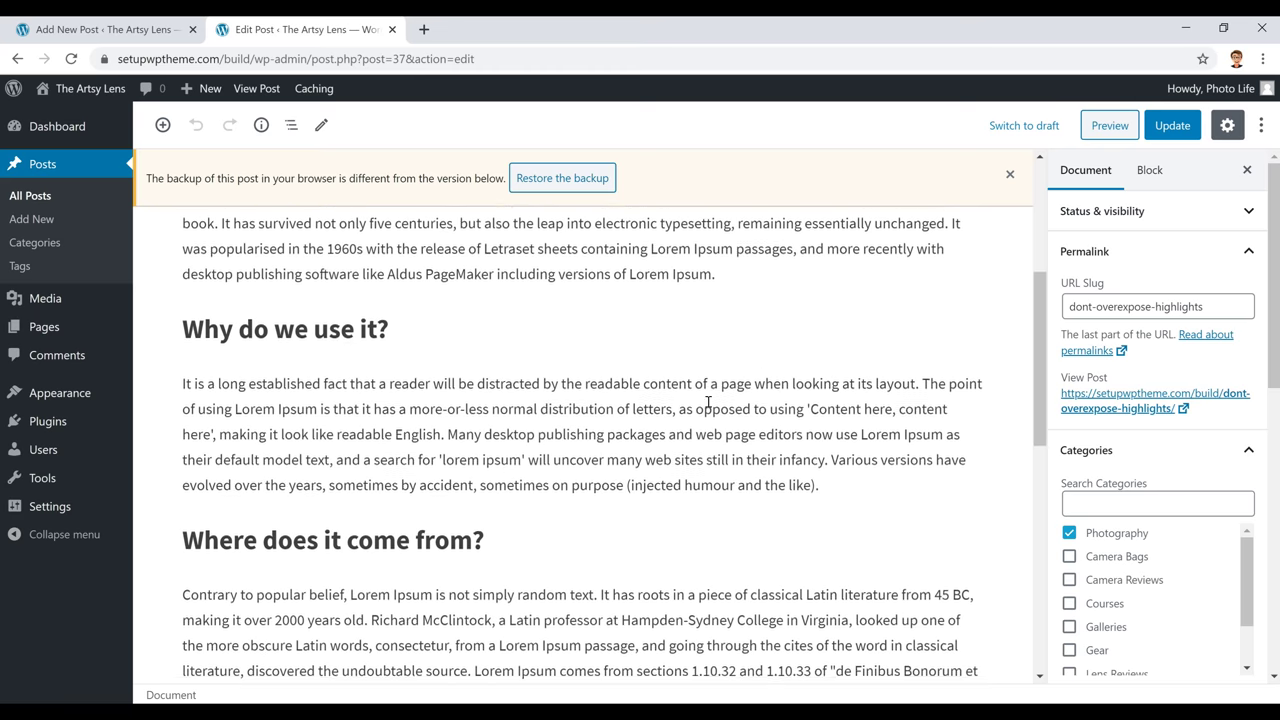
Step: Insert an Image block after the "Why do we use it?" paragraph, using 10.jpg from the media library
click(857, 480)
key(Return)
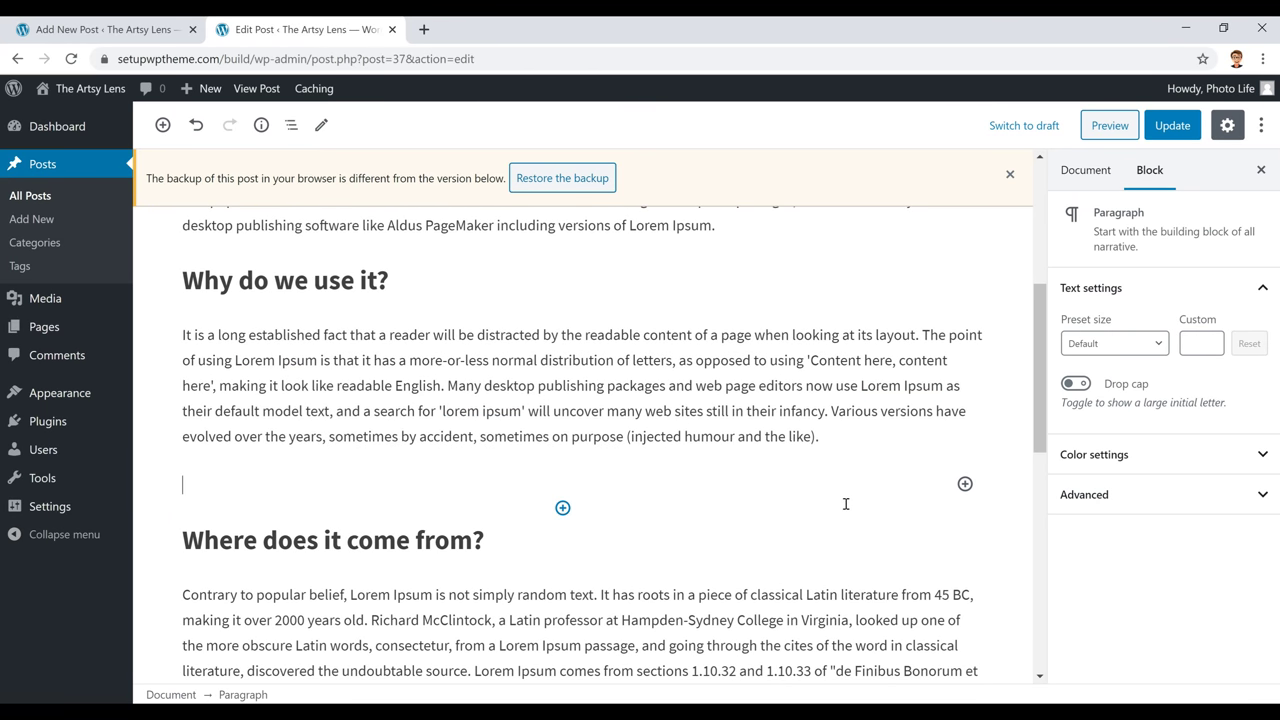
click(965, 484)
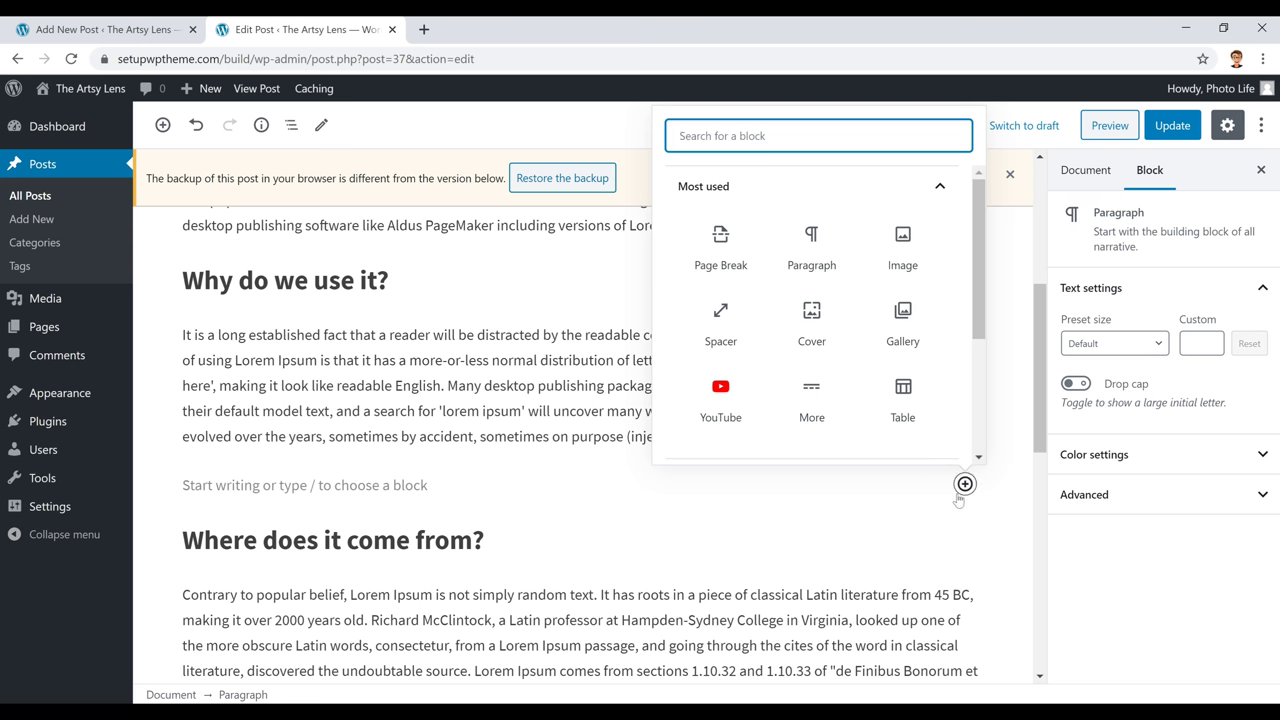
click(903, 245)
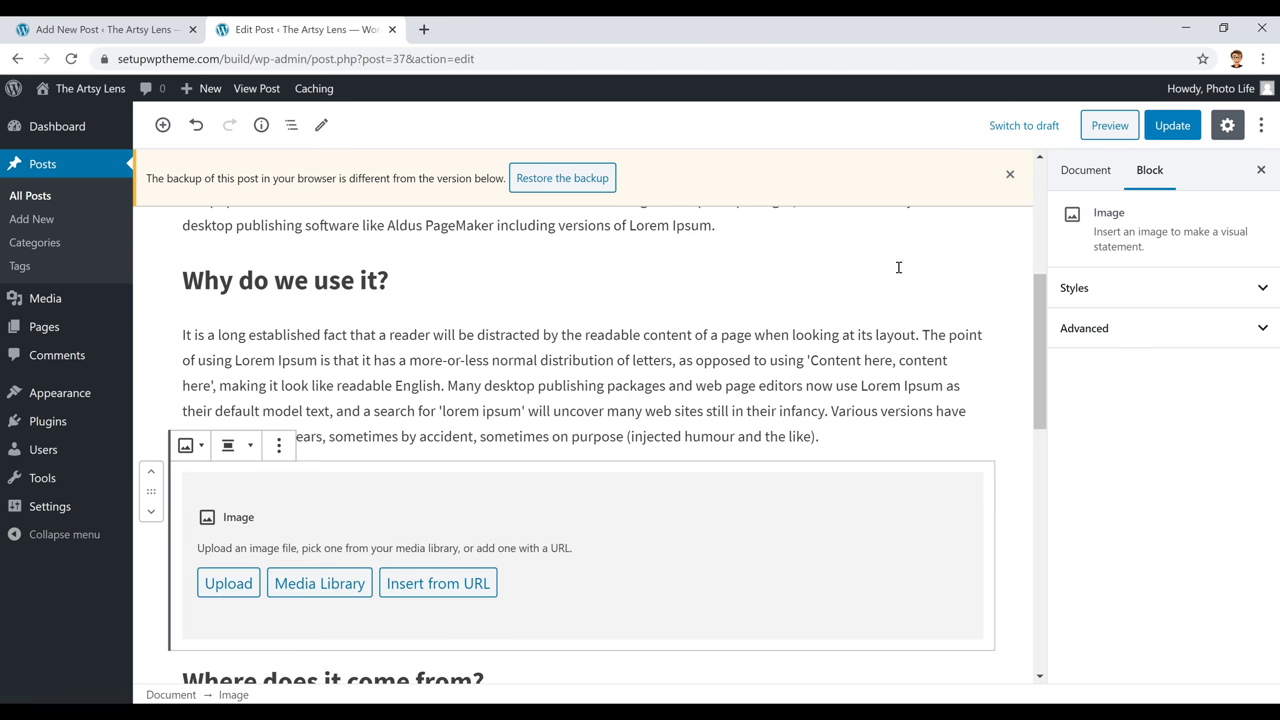
click(312, 592)
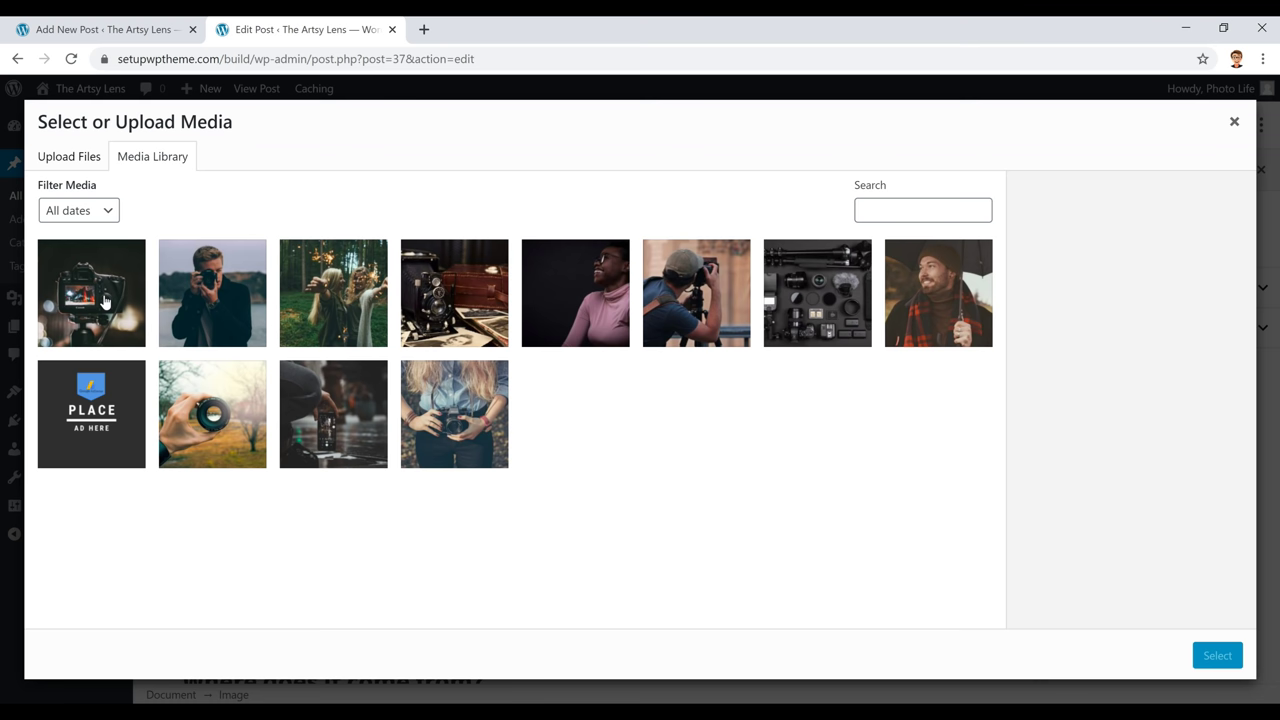
click(214, 306)
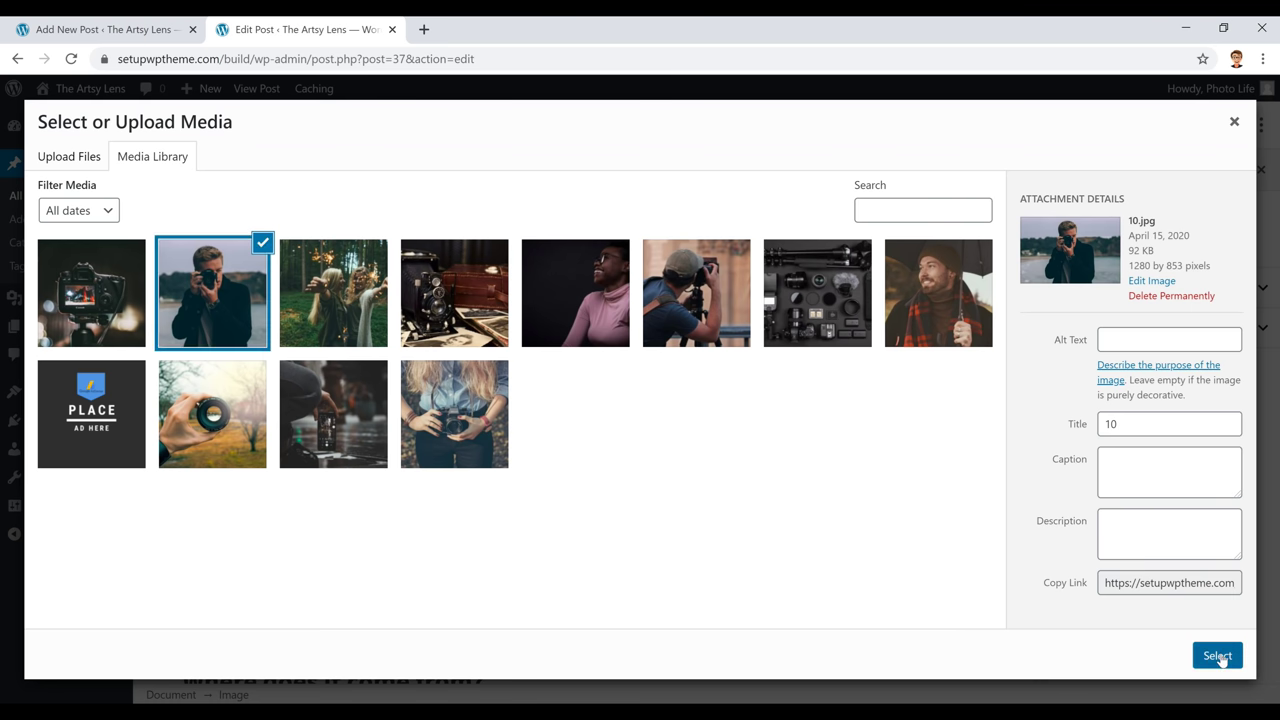
click(1217, 656)
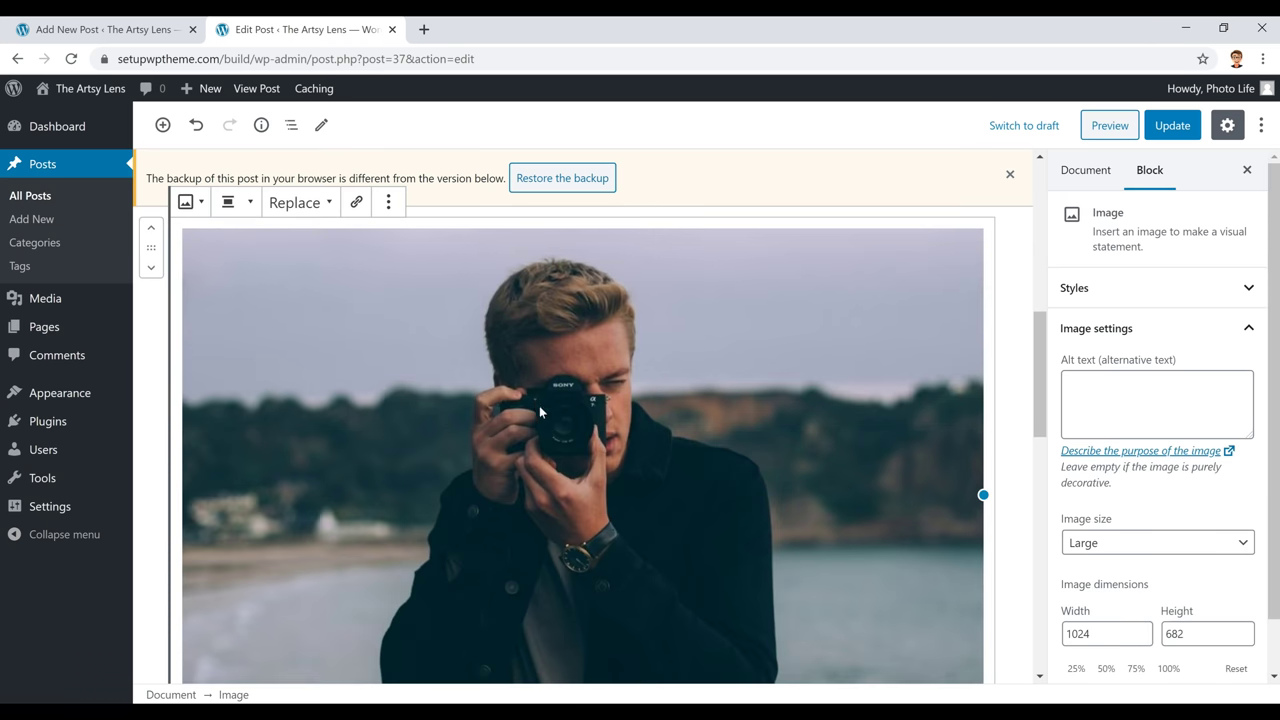
Step: Align the inserted image to the center and set its image size to Medium
click(236, 203)
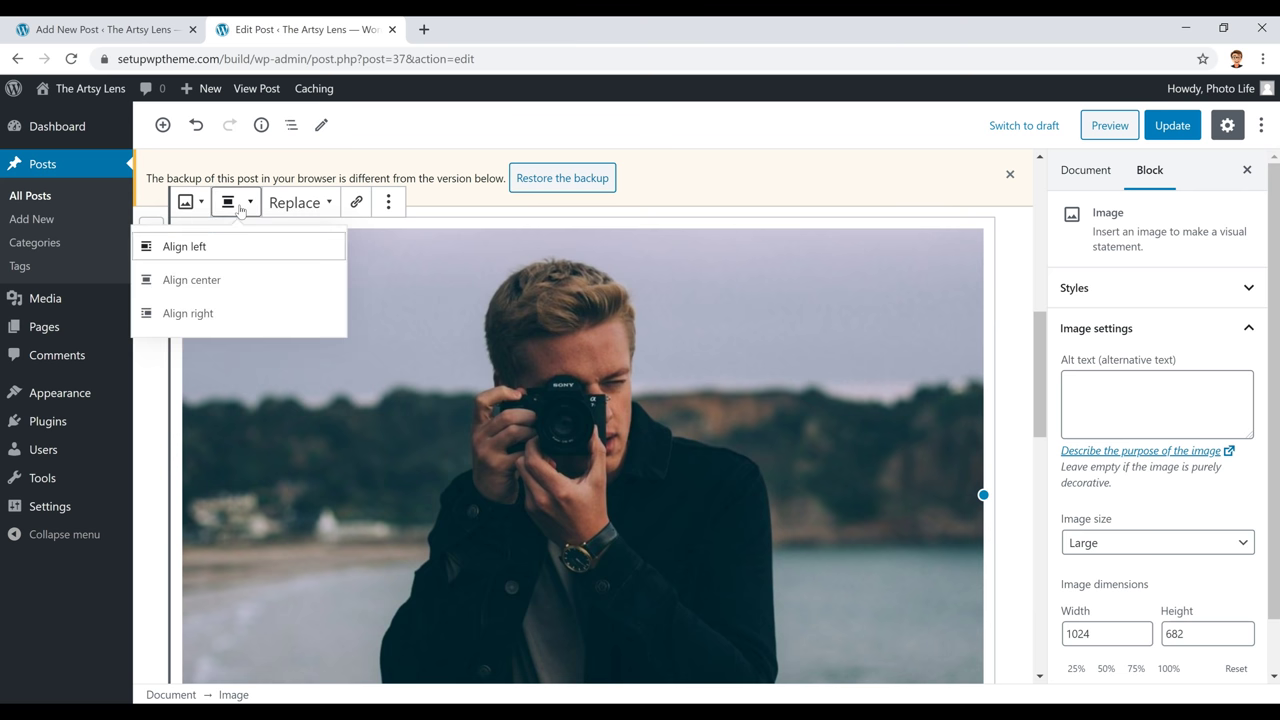
click(226, 280)
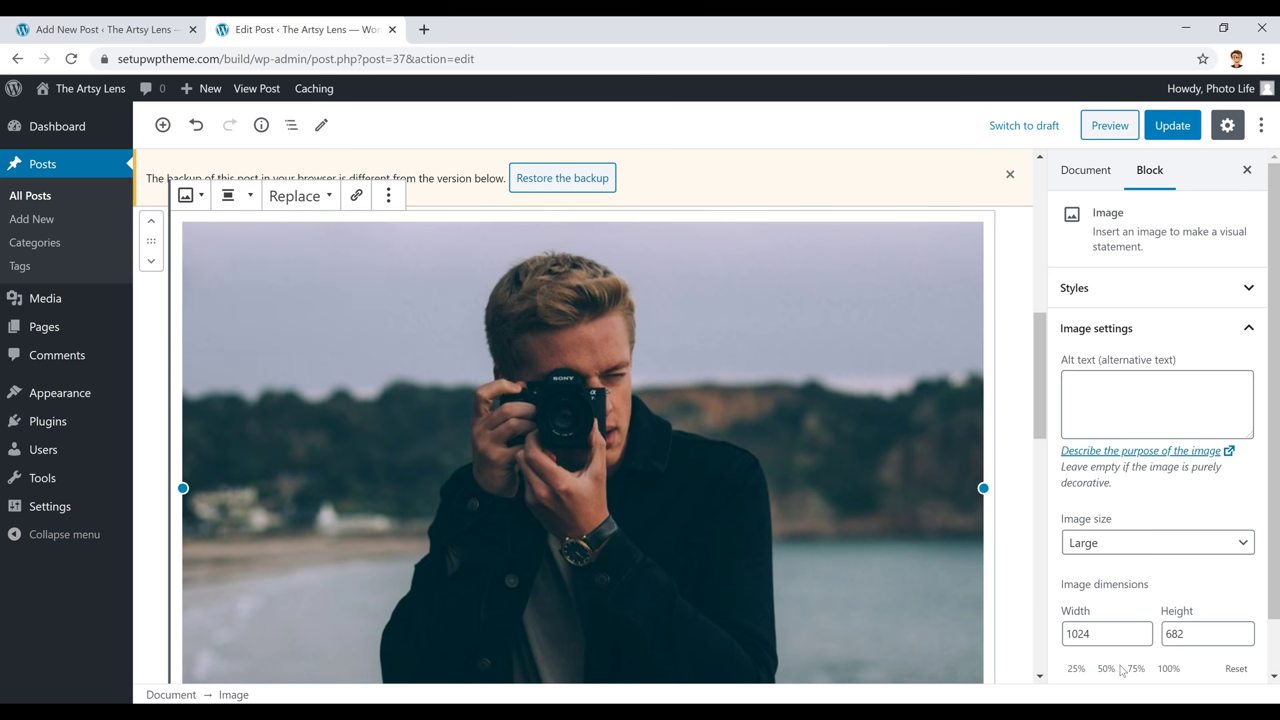
click(1141, 549)
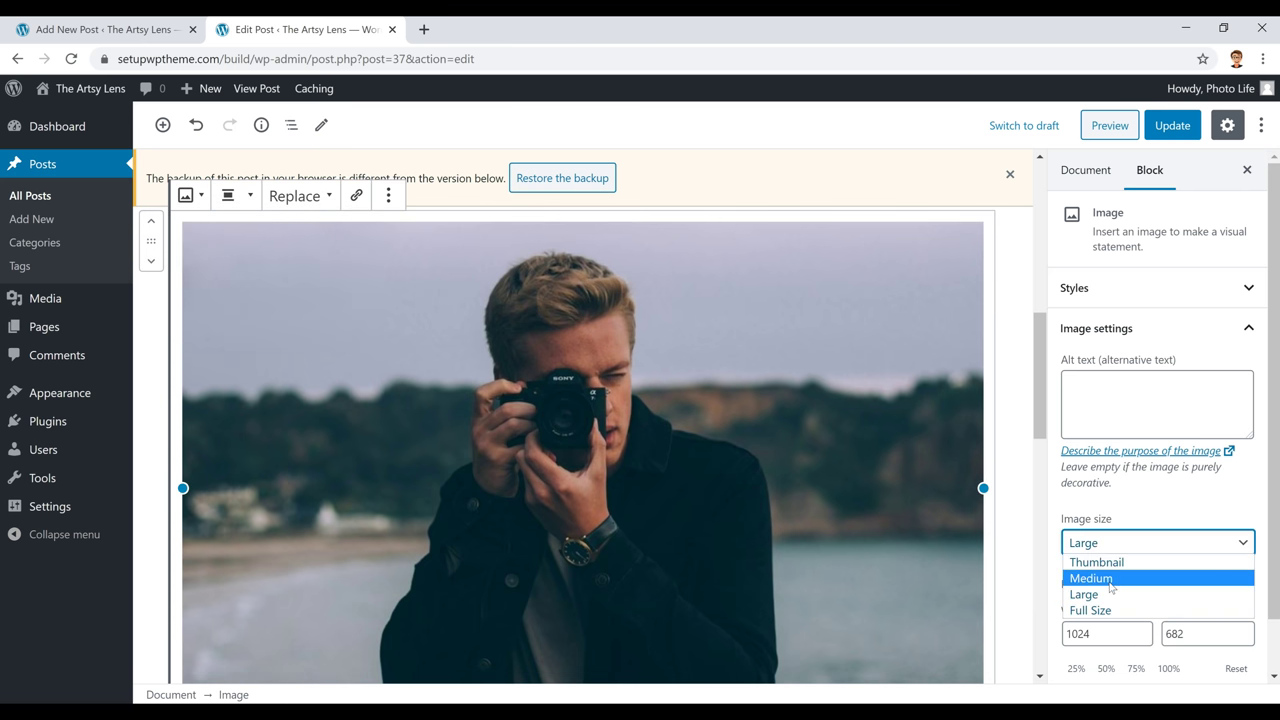
click(1100, 578)
scroll(620, 397, down, 1)
scroll(636, 426, up, 1)
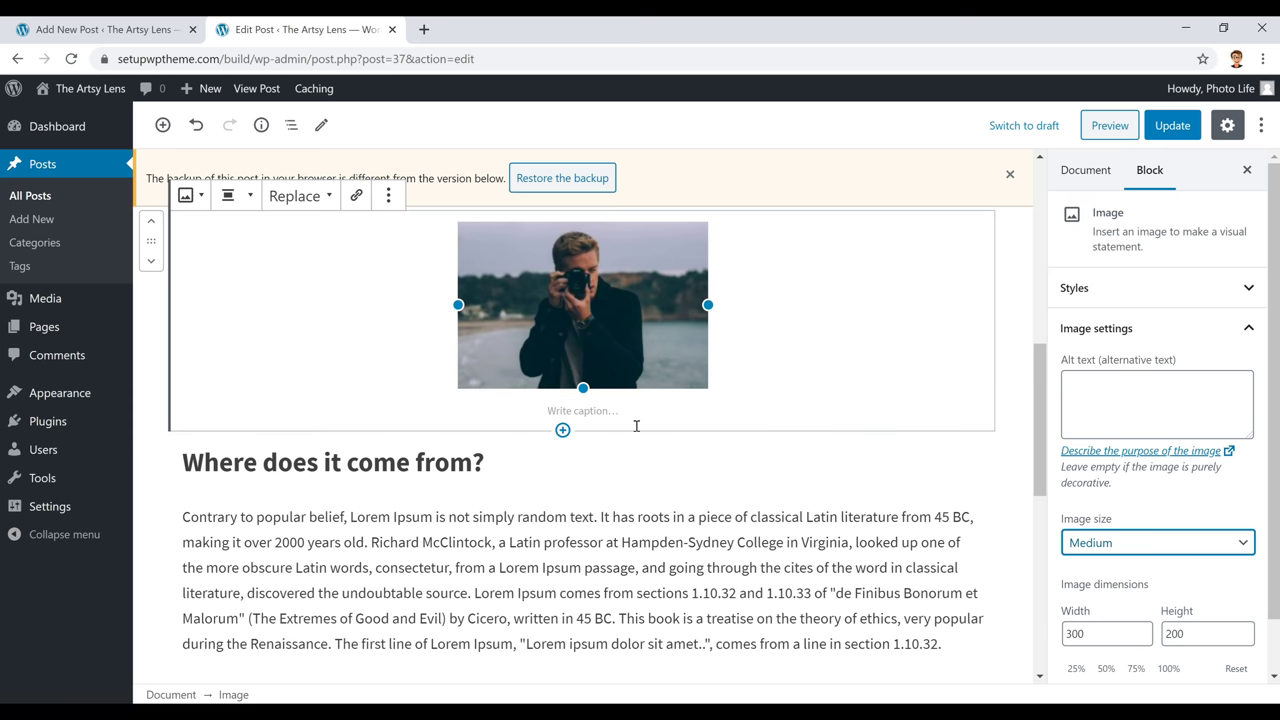
scroll(650, 430, up, 2)
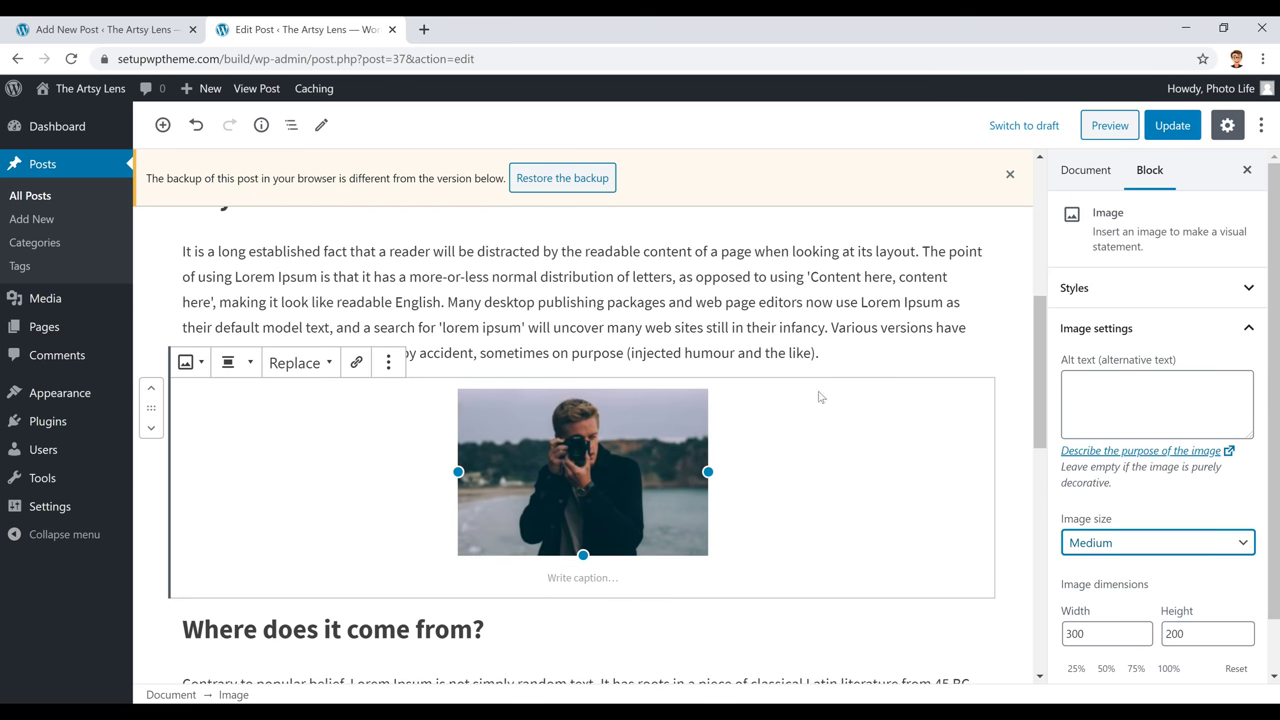
Step: View the link options of the inserted image and close them without setting a link
click(590, 478)
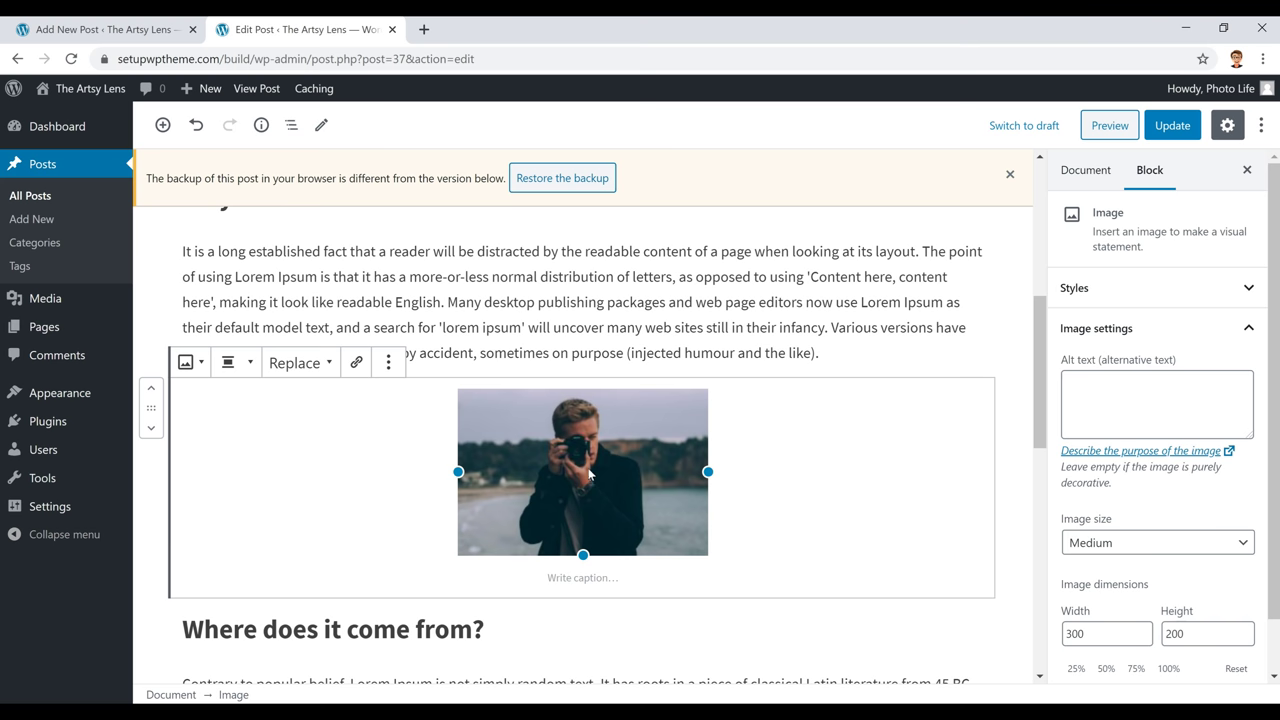
click(356, 364)
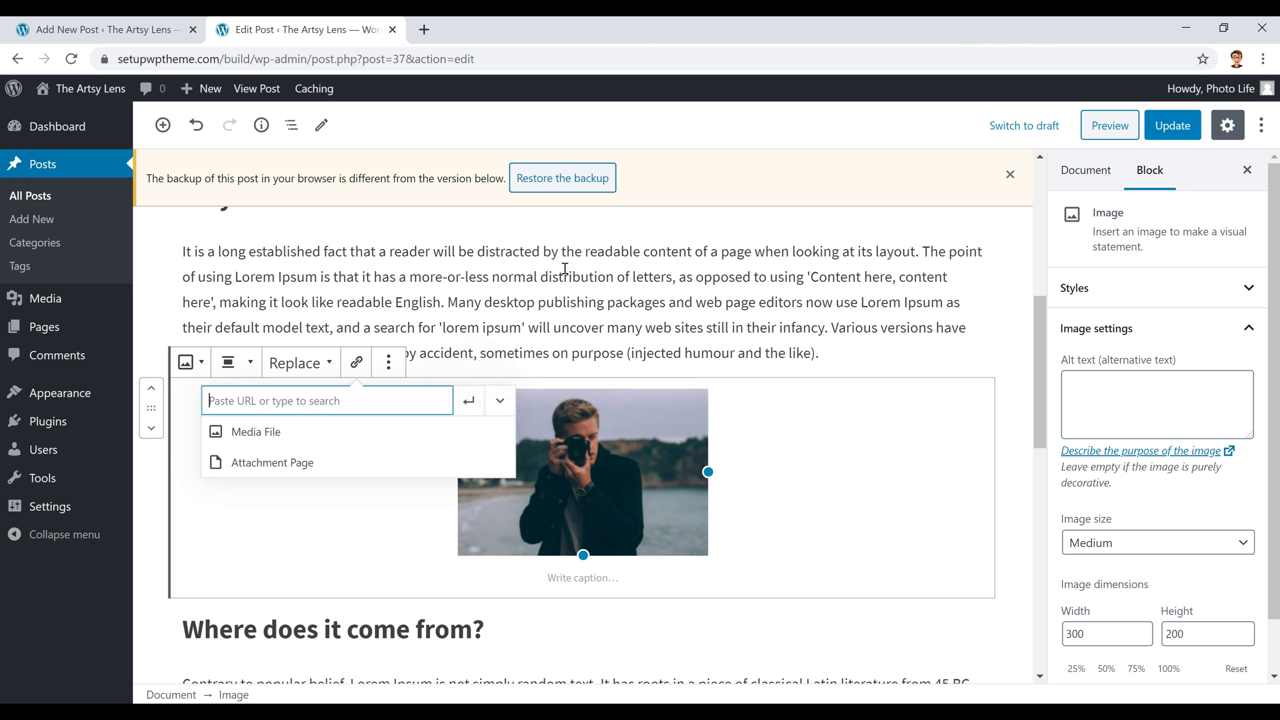
click(571, 322)
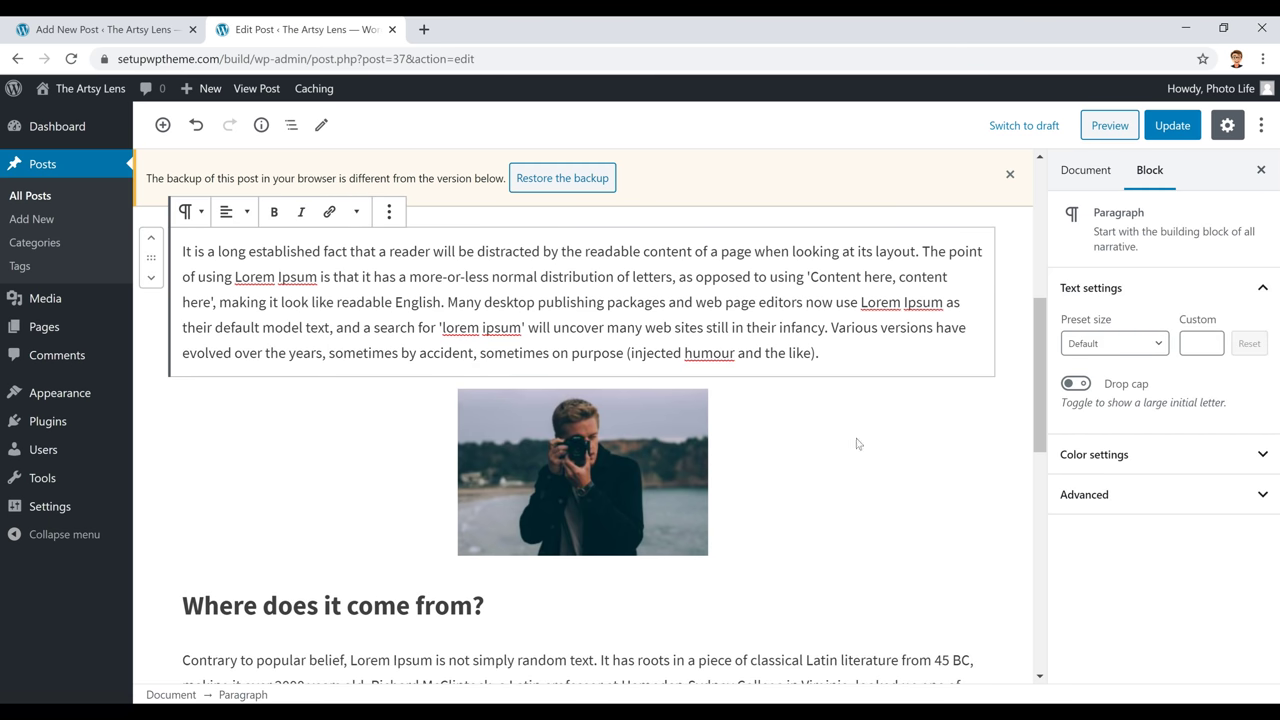
Step: Look over the post's content and its document settings, including the permalink and the list of categories
scroll(729, 480, down, 3)
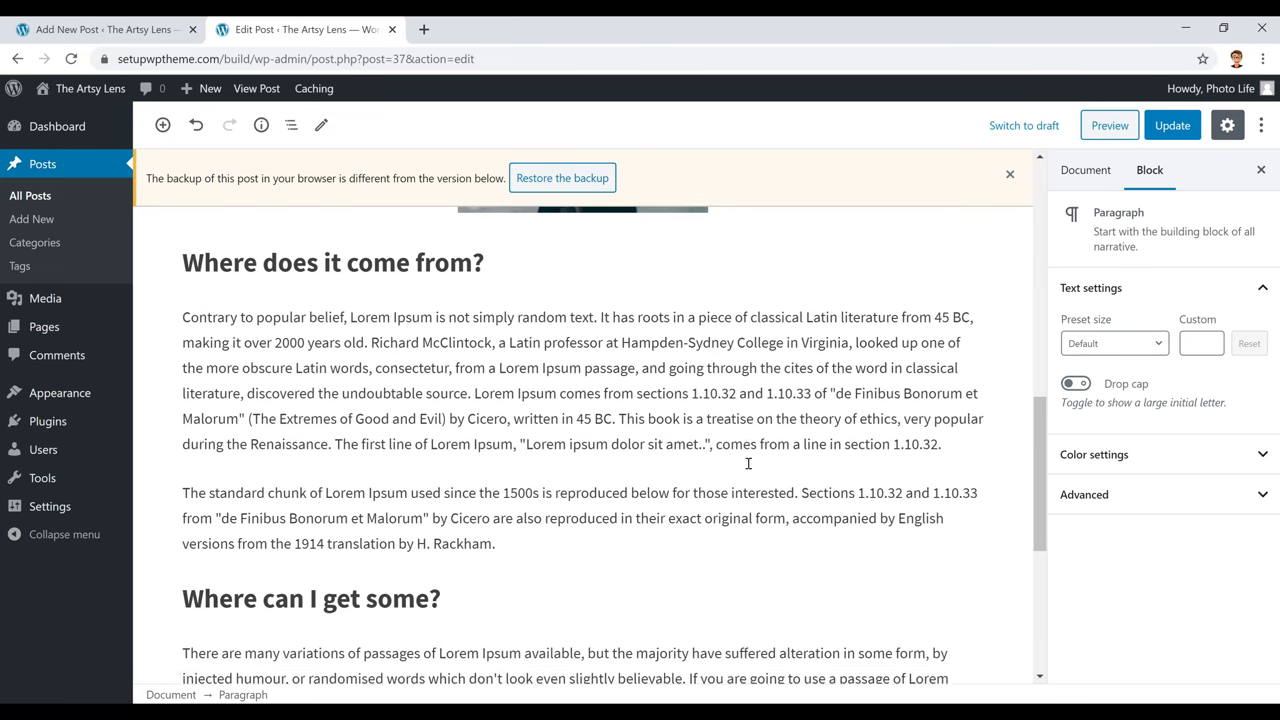
scroll(748, 463, up, 10)
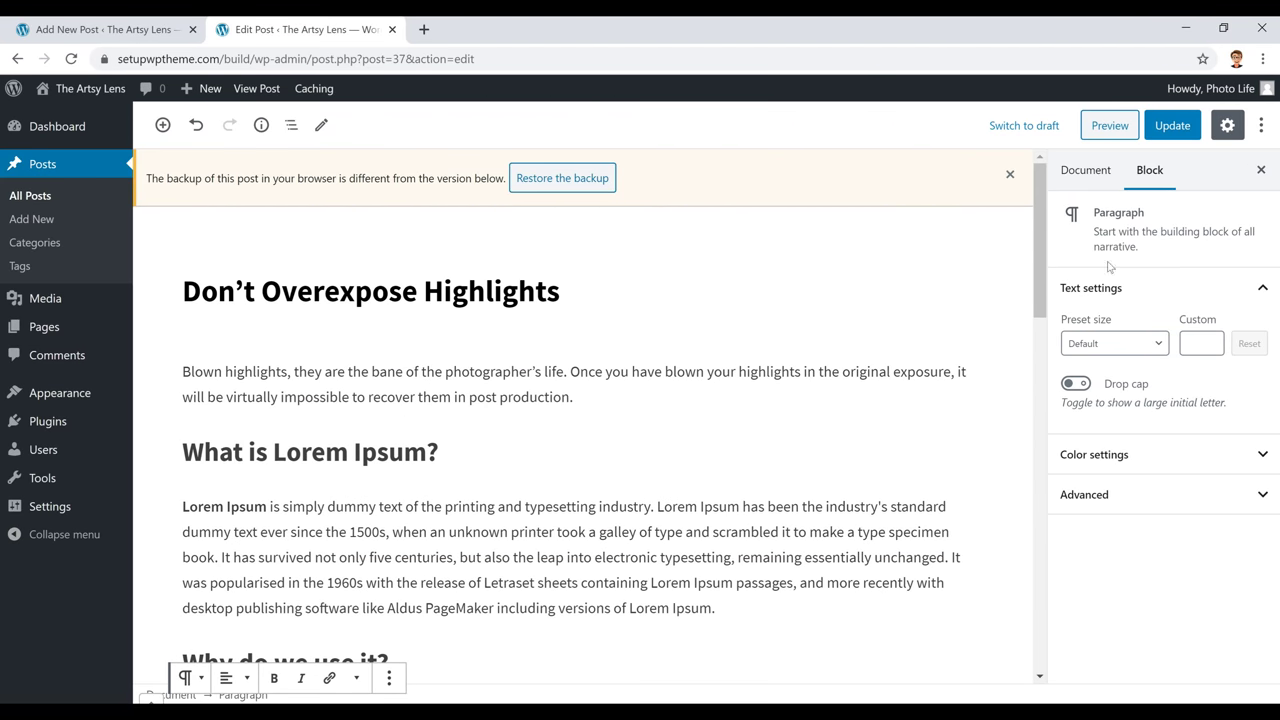
click(1092, 178)
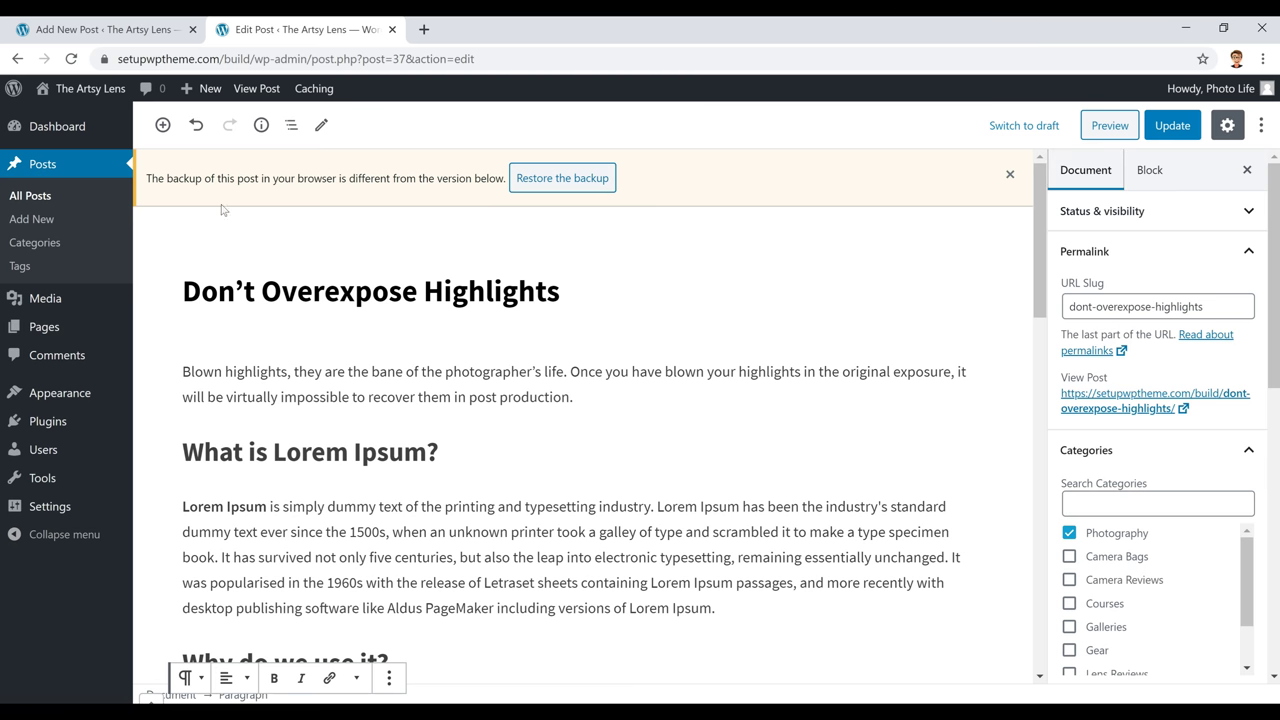
click(165, 29)
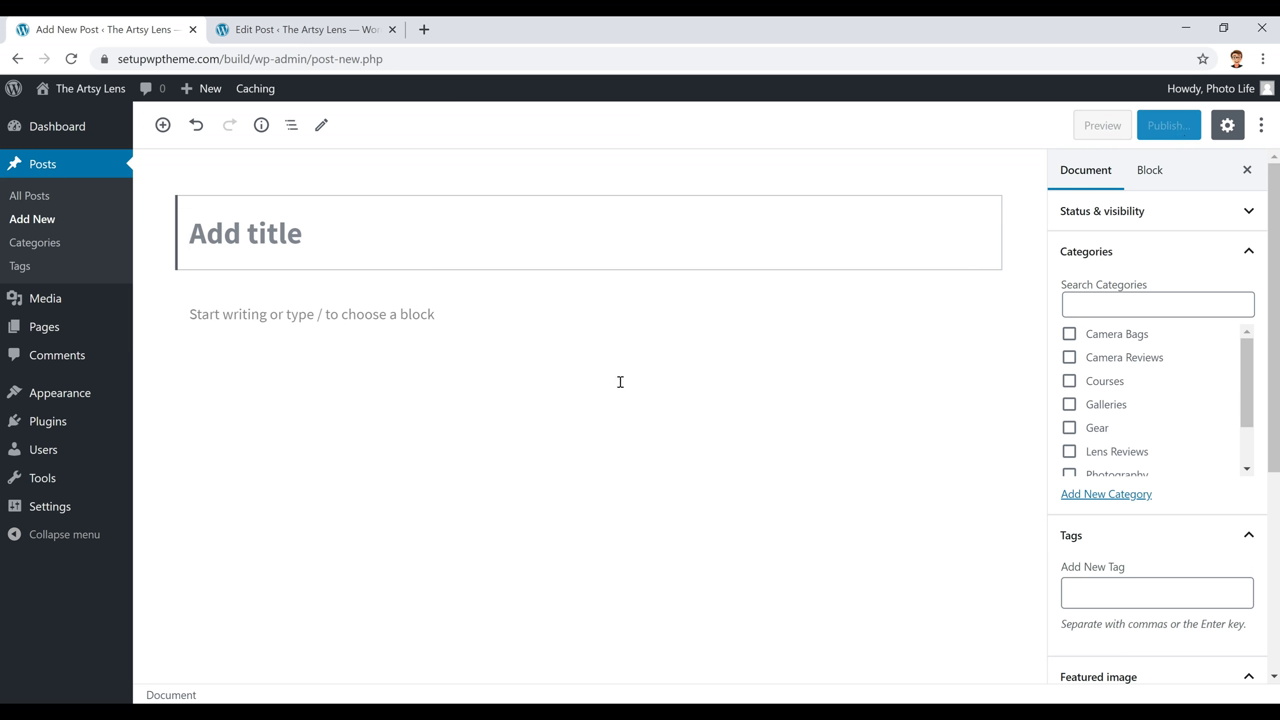
key(ctrl+Tab)
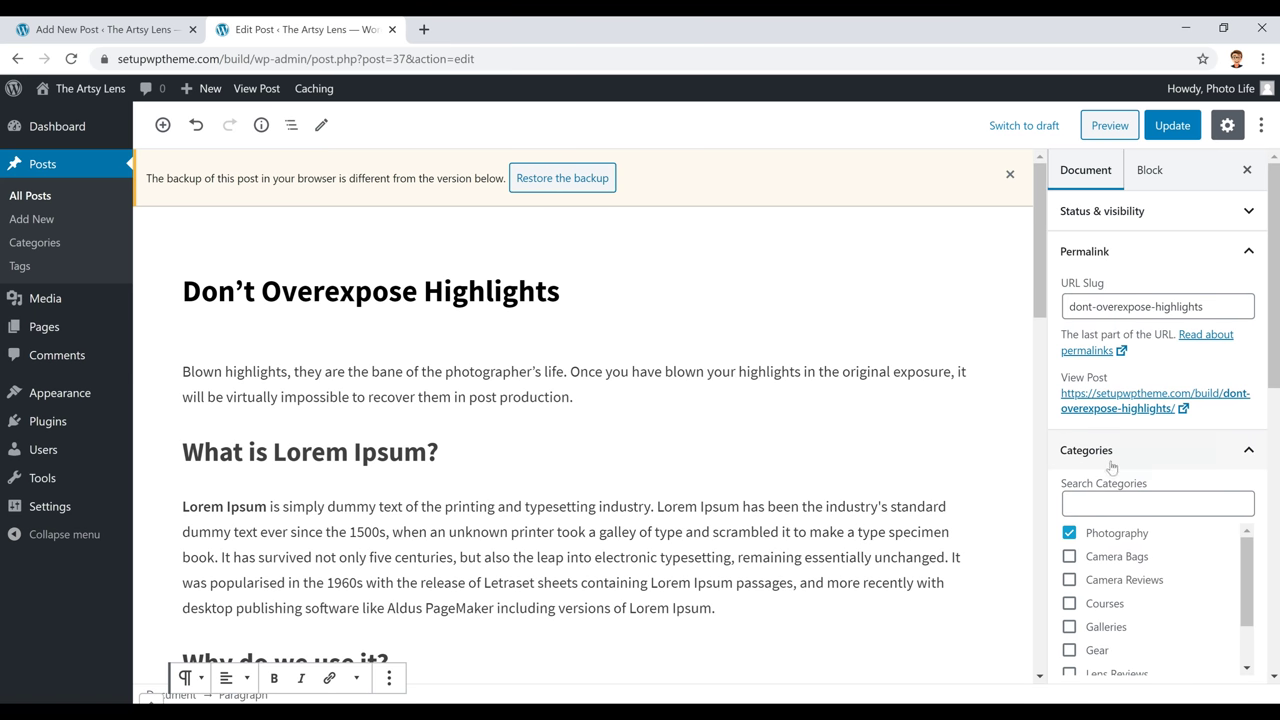
scroll(1096, 595, down, 2)
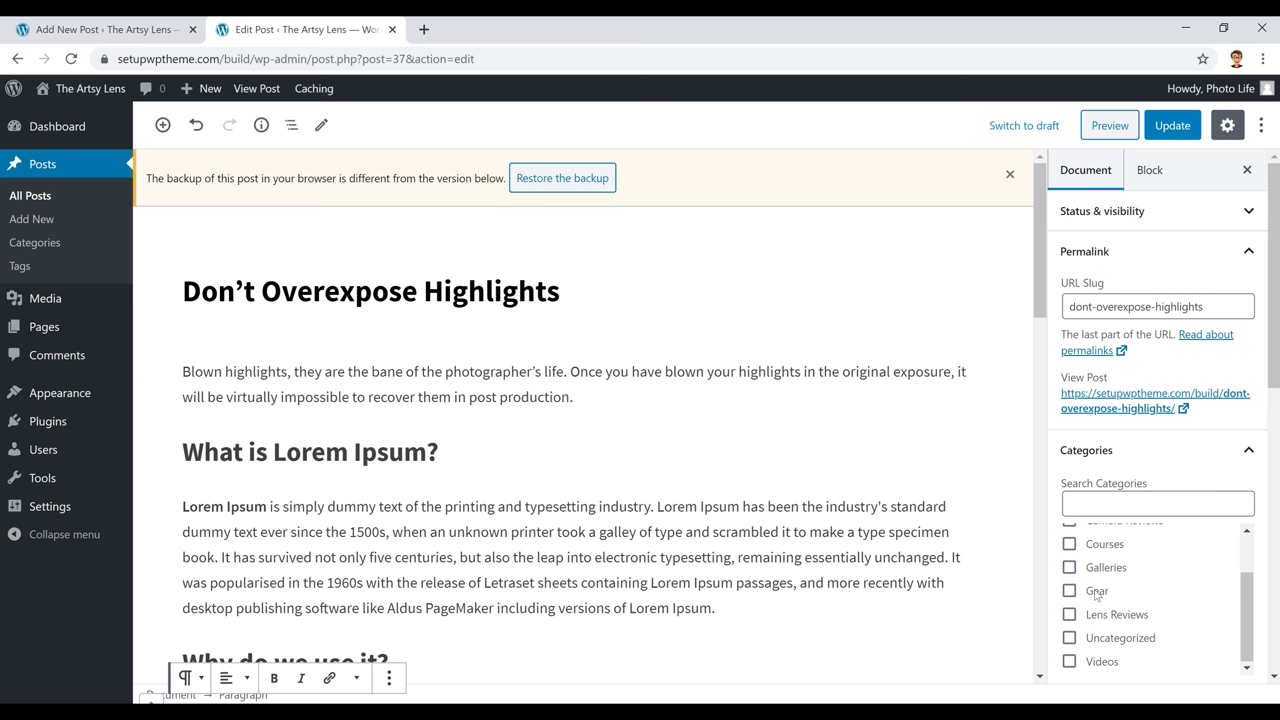
Step: Review the post's category list, tags and featured image in the document settings
scroll(1118, 630, up, 2)
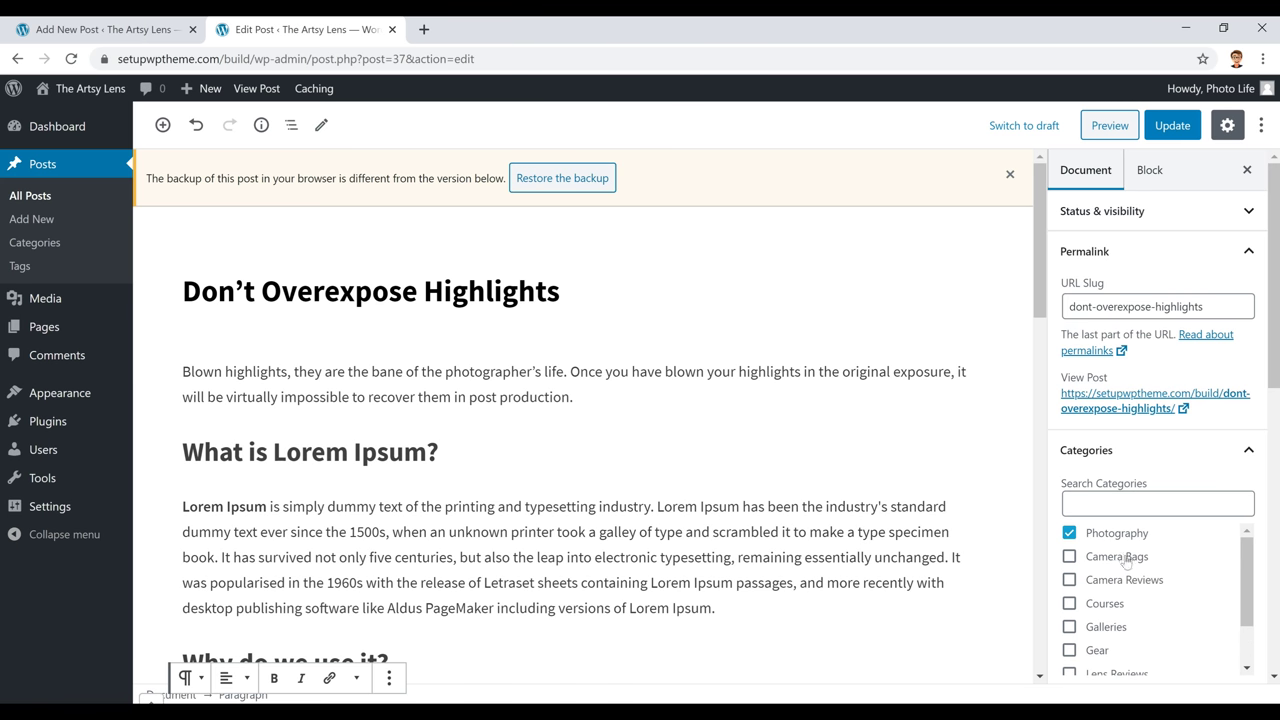
scroll(1120, 208, down, 3)
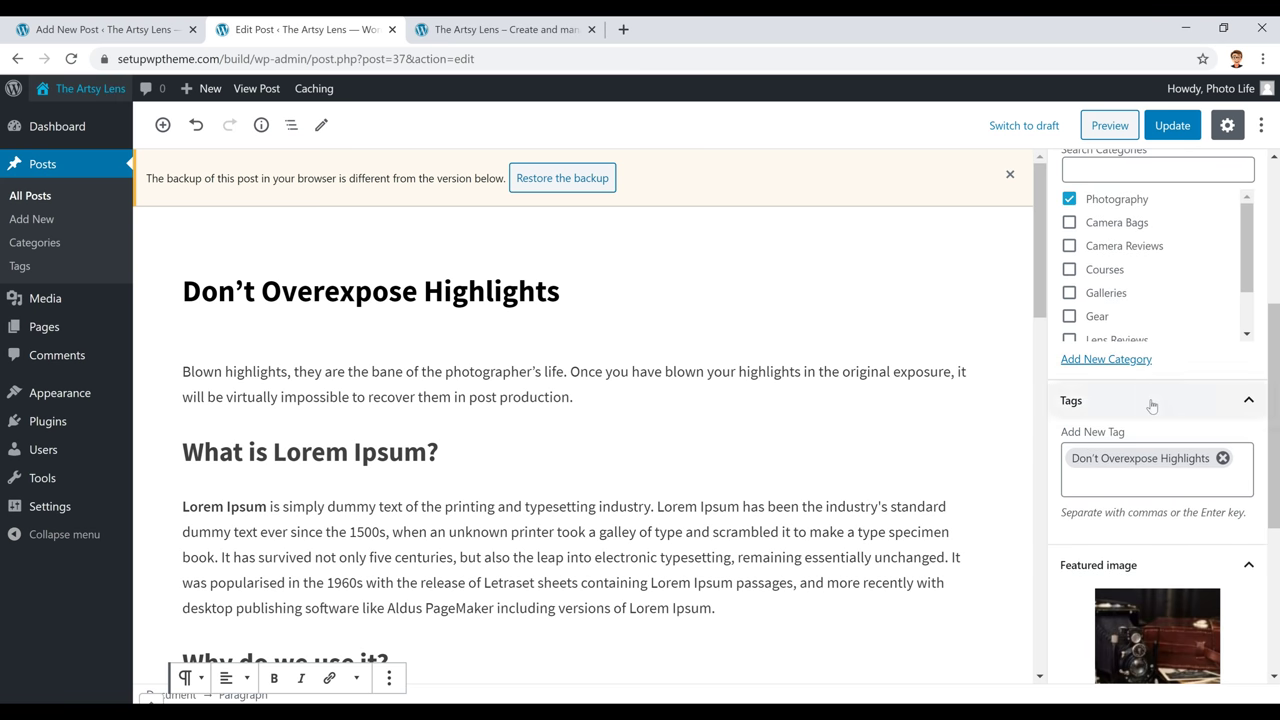
scroll(1152, 405, down, 3)
scroll(1152, 405, down, 1)
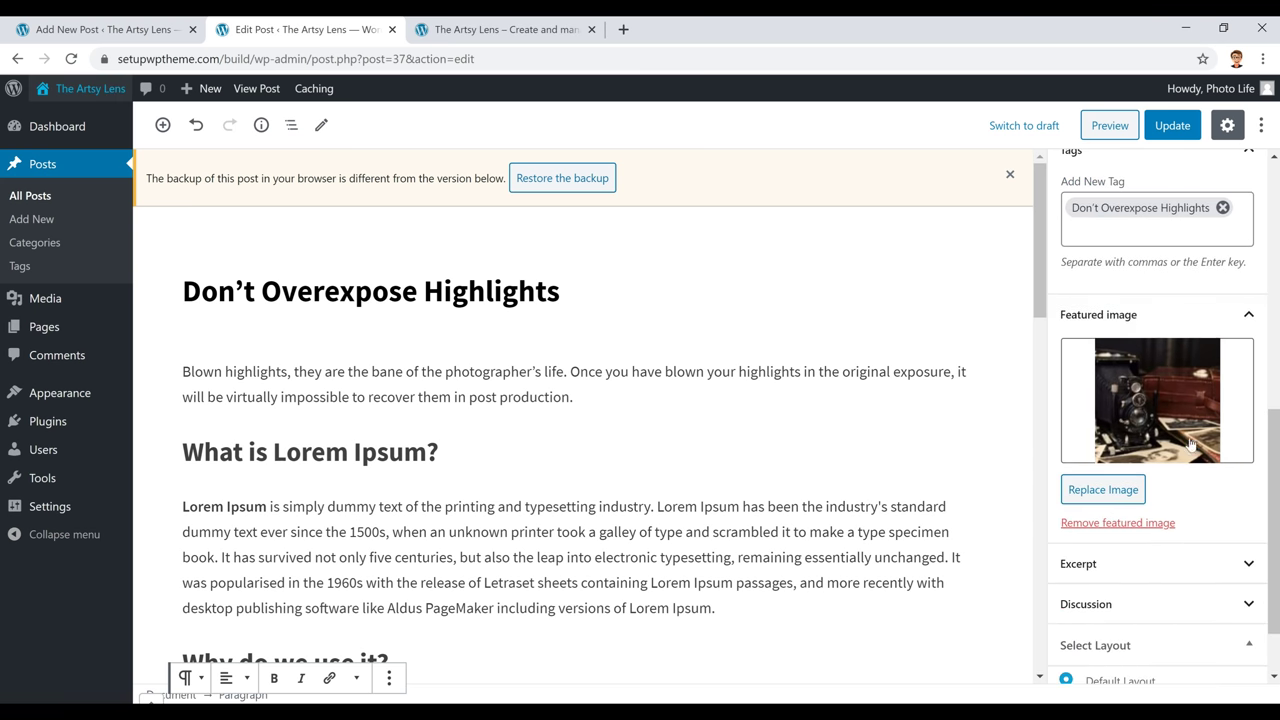
Step: Switch to the site's homepage and look at how the featured images appear in the post listing
click(510, 34)
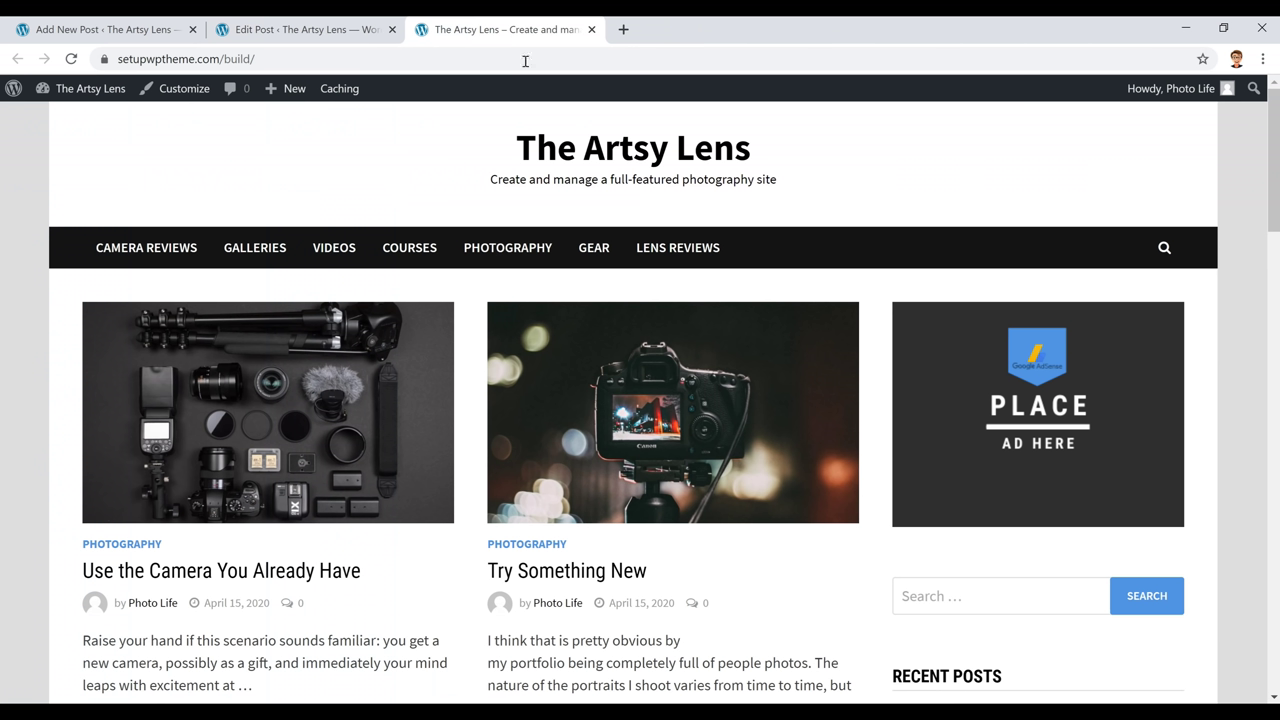
scroll(390, 378, down, 8)
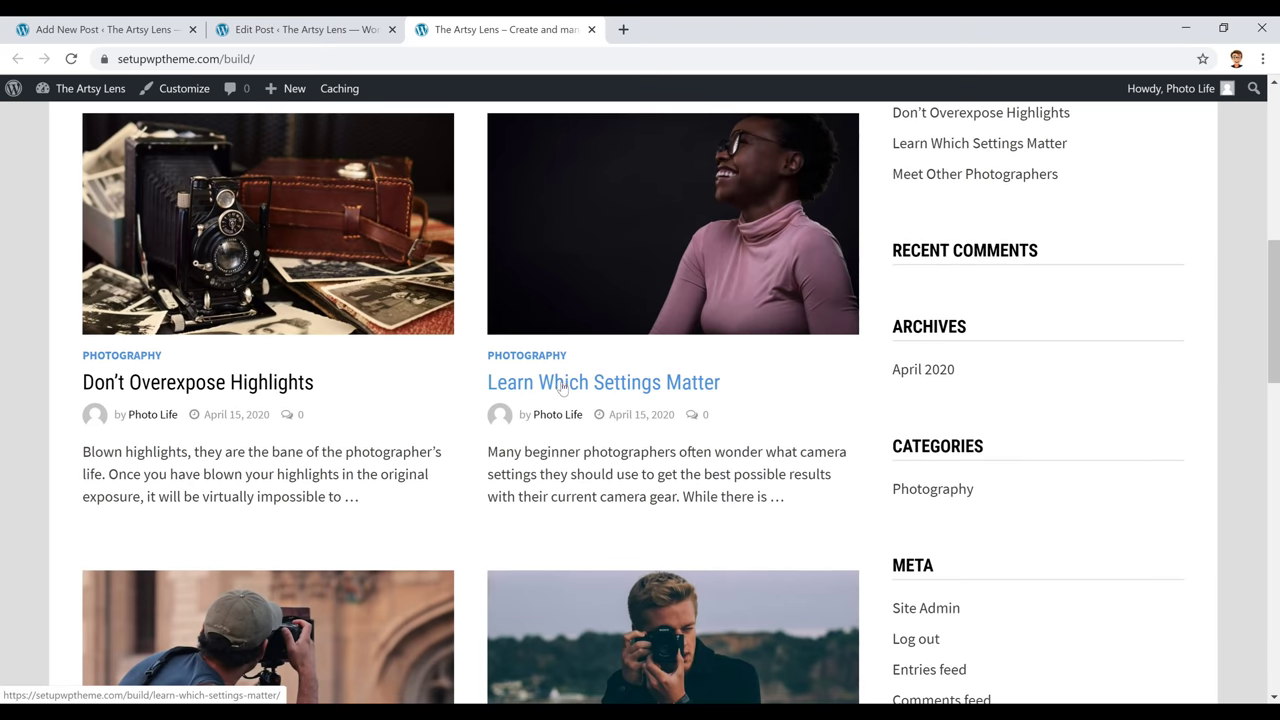
scroll(356, 375, down, 2)
scroll(385, 443, up, 2)
scroll(385, 443, up, 1)
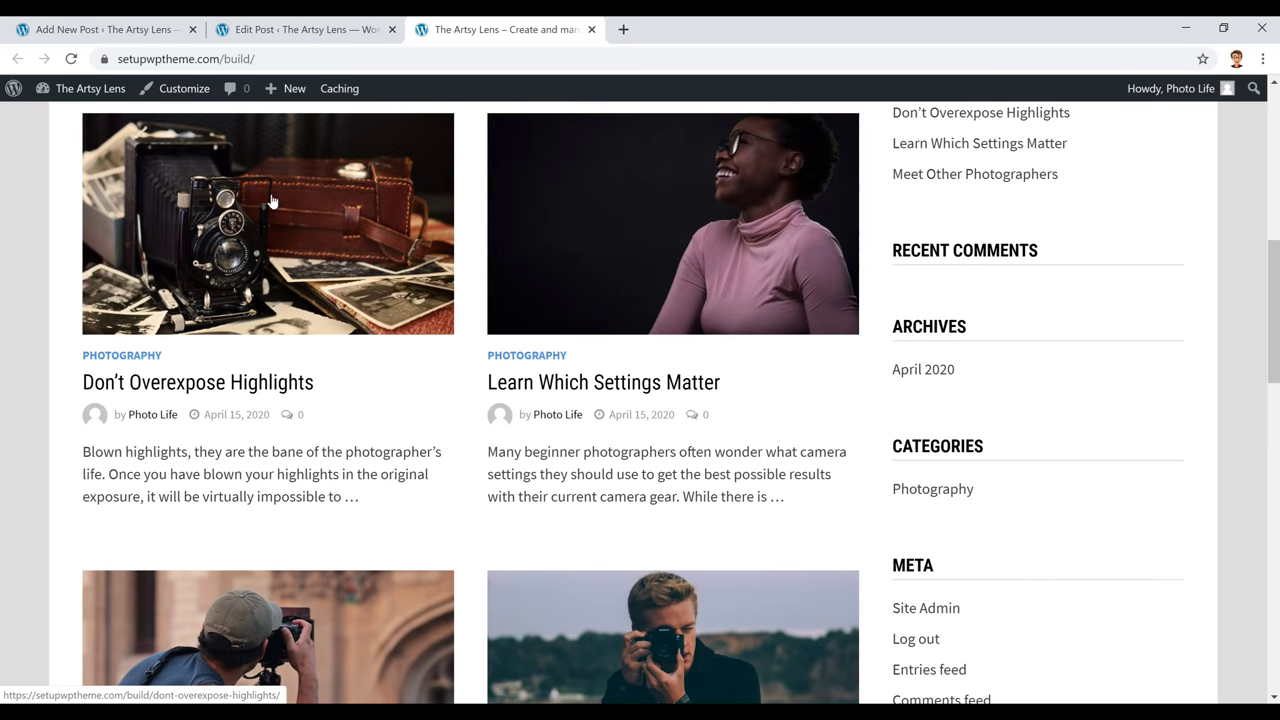
Step: Back in the post editor, choose 8.jpg from the media library as the post's featured image
click(357, 33)
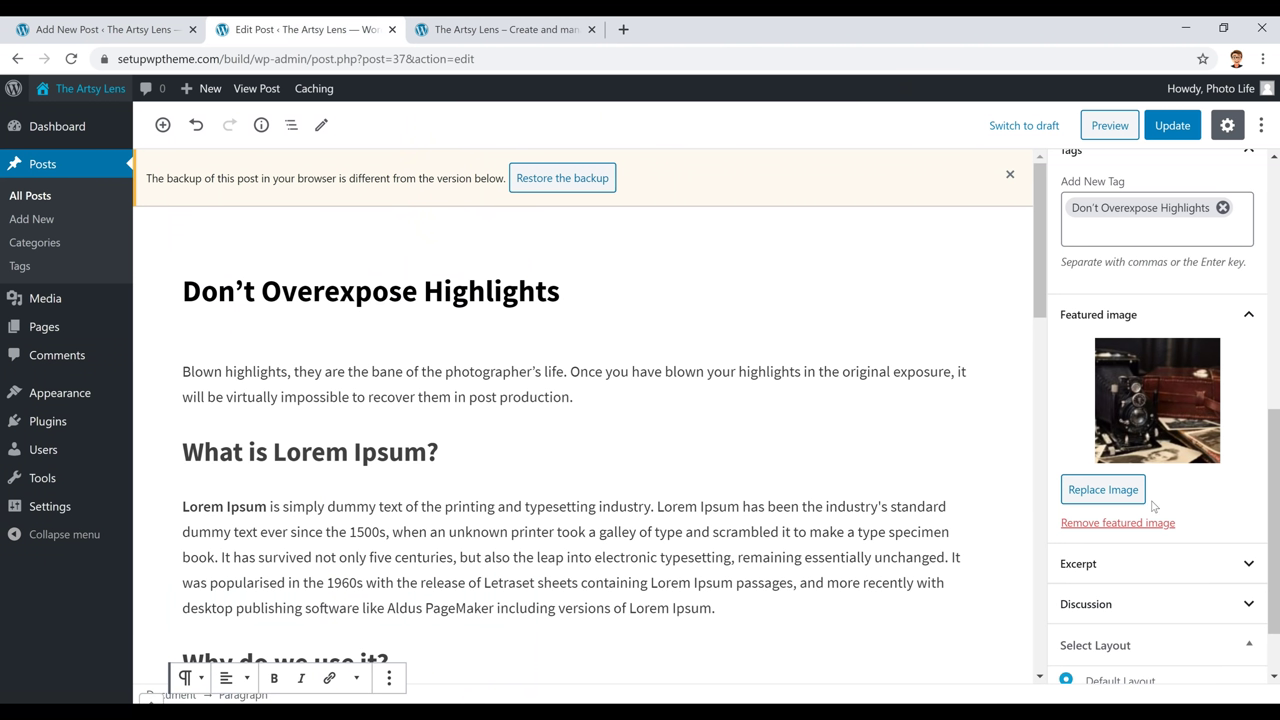
click(1123, 489)
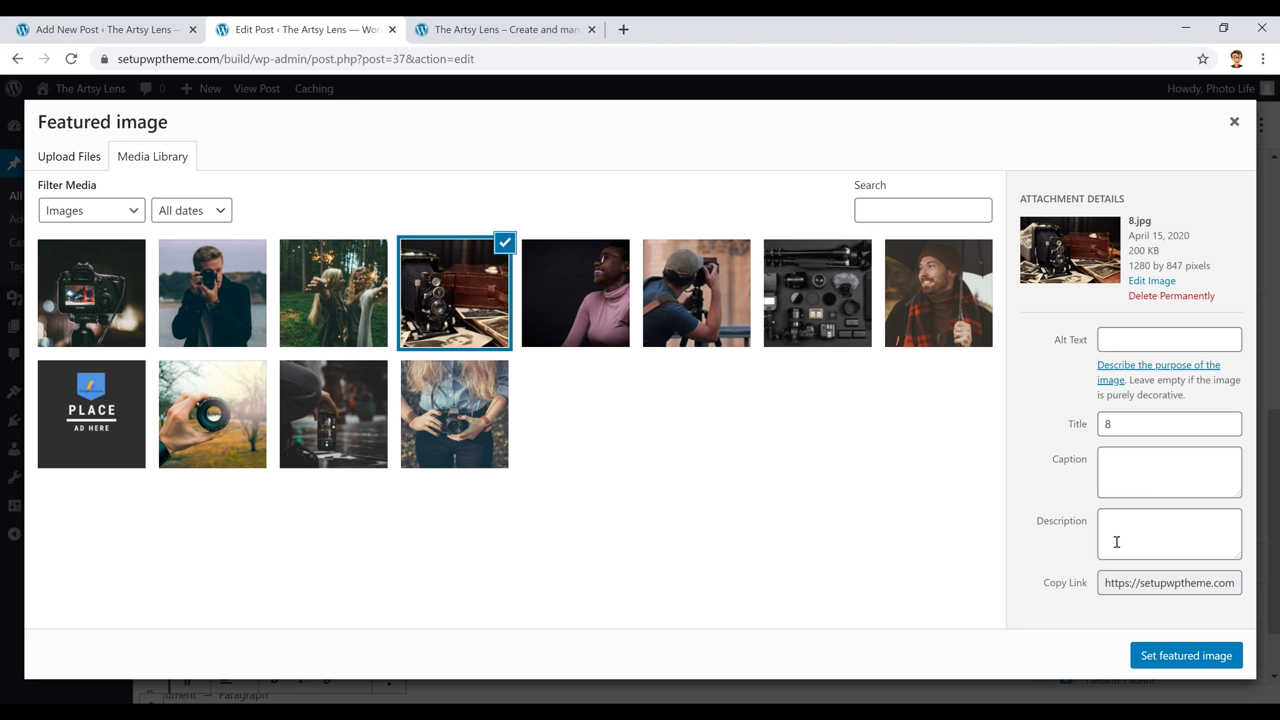
click(1199, 660)
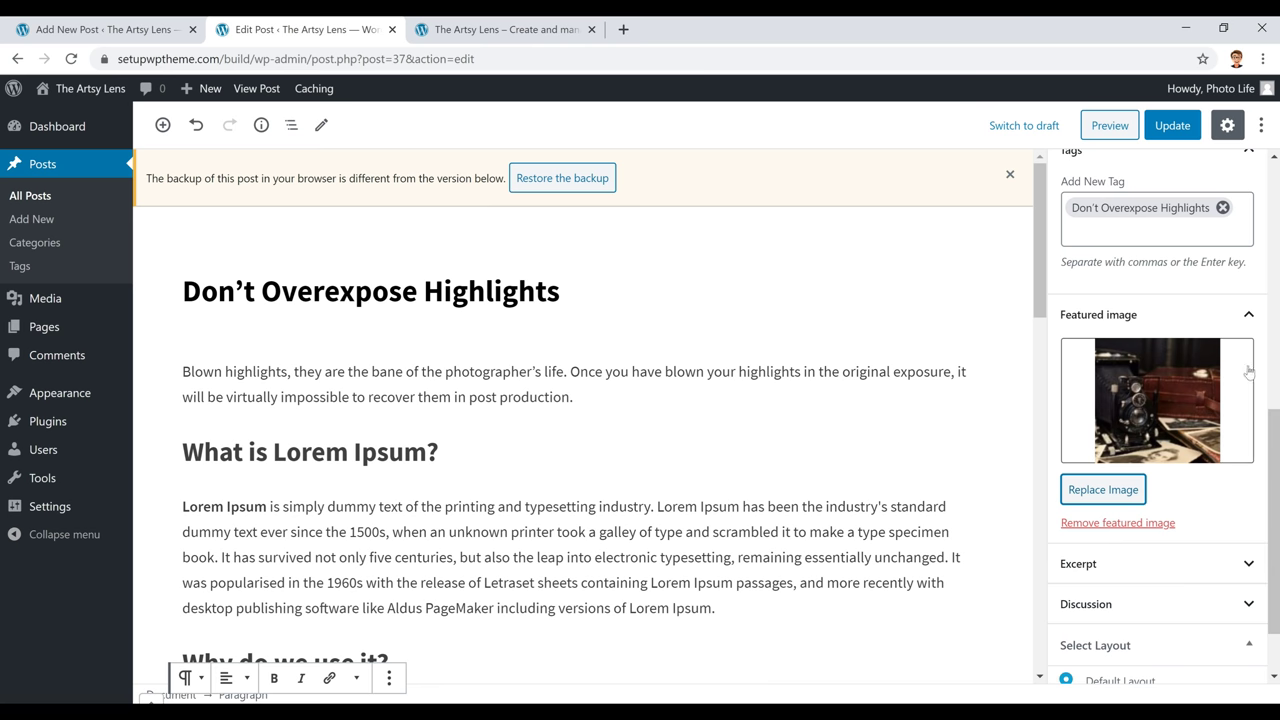
Step: Return to the site's homepage and look over all post previews down to the footer and the sidebar ad
scroll(1177, 510, up, 10)
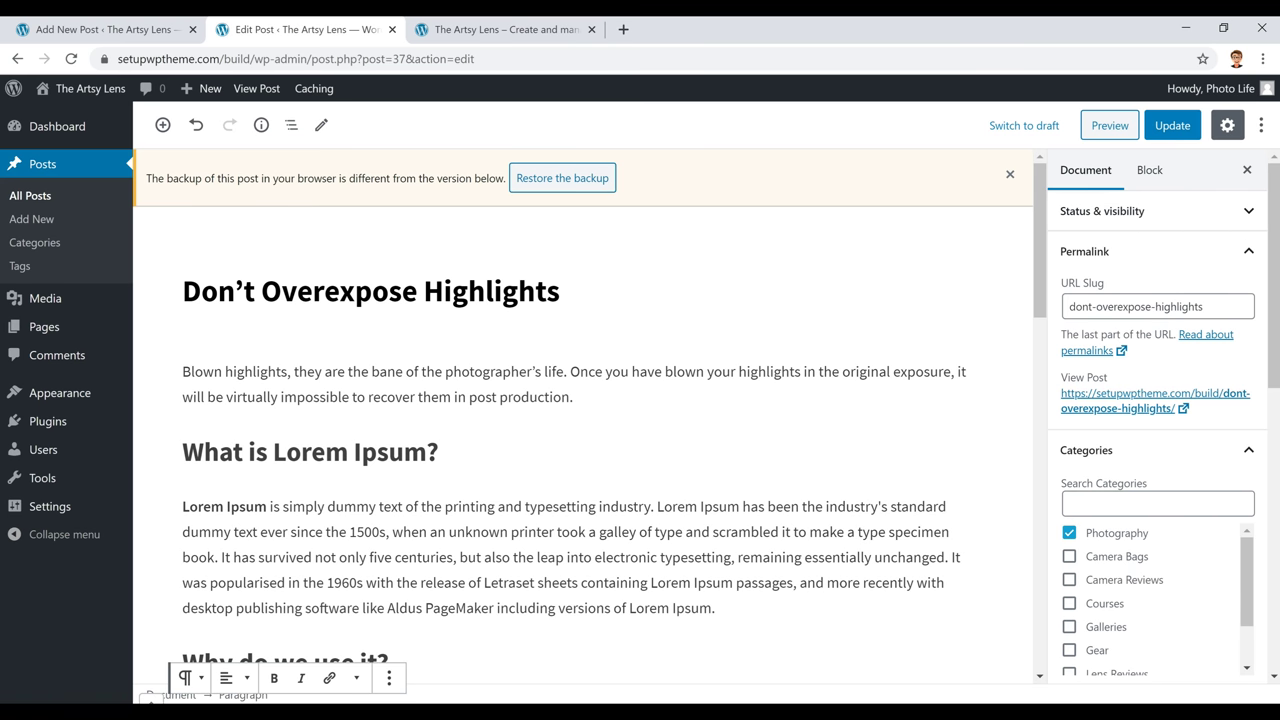
click(140, 30)
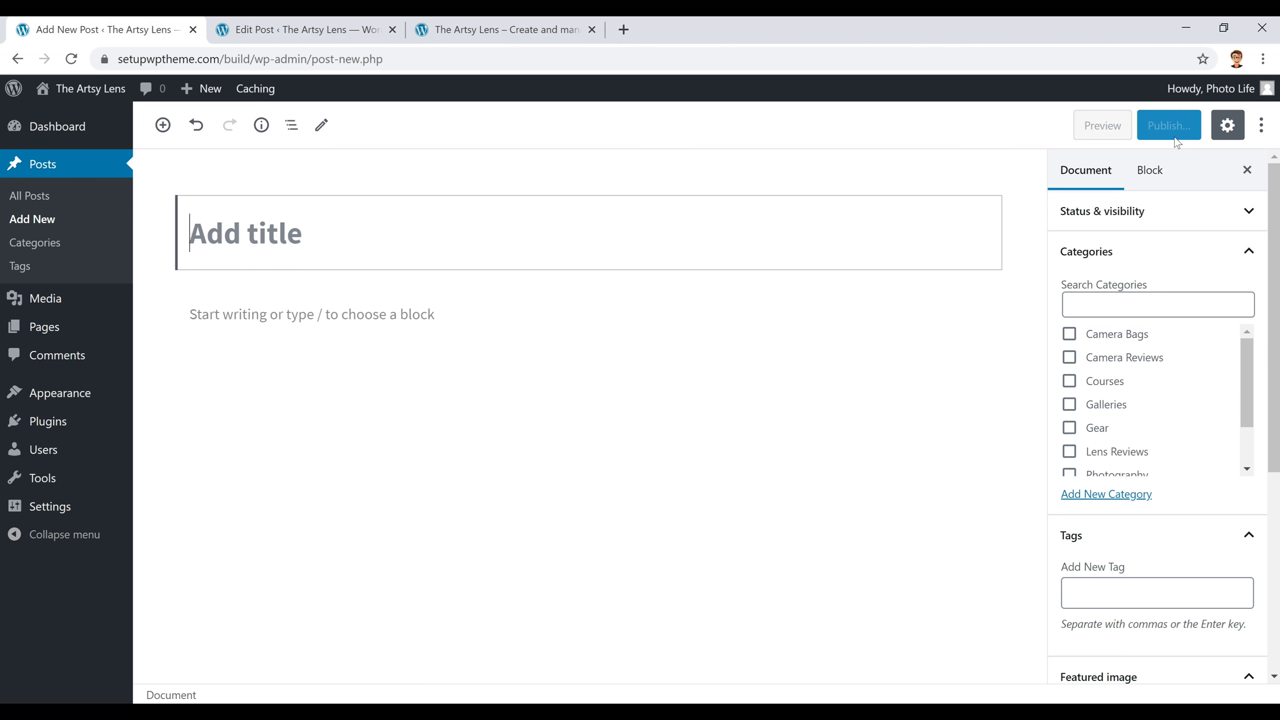
click(300, 30)
click(505, 30)
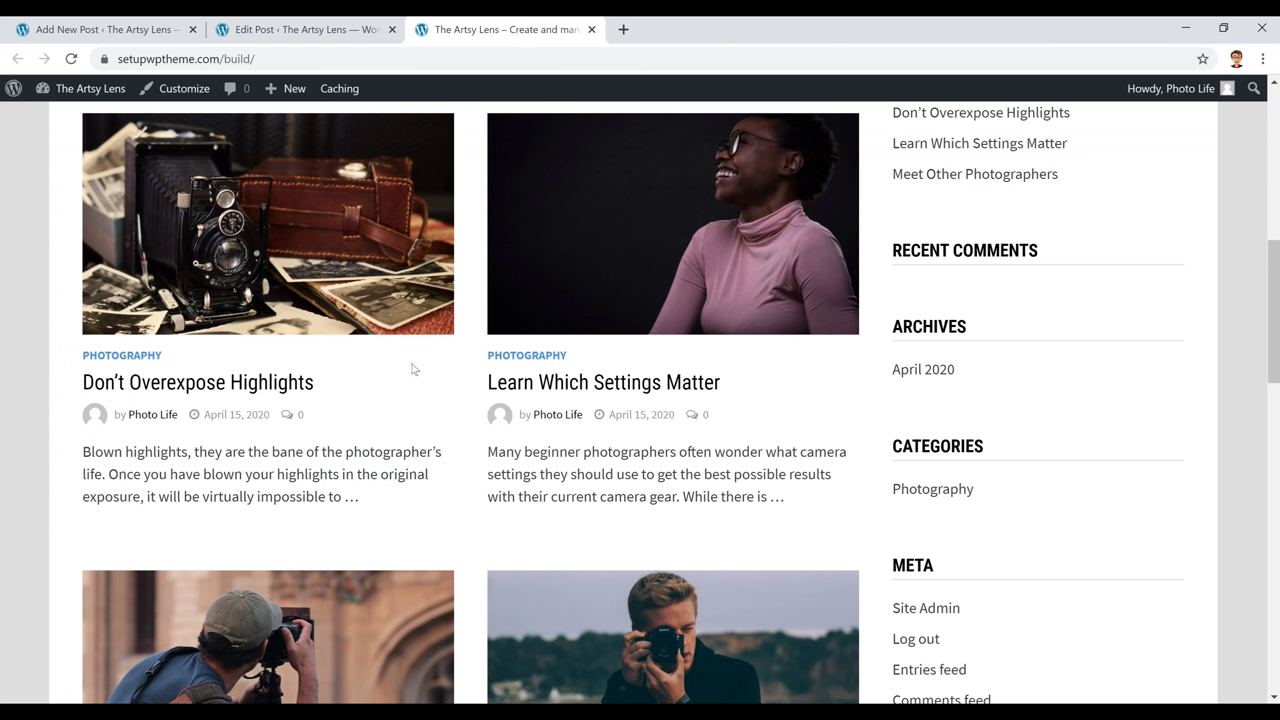
scroll(413, 436, up, 6)
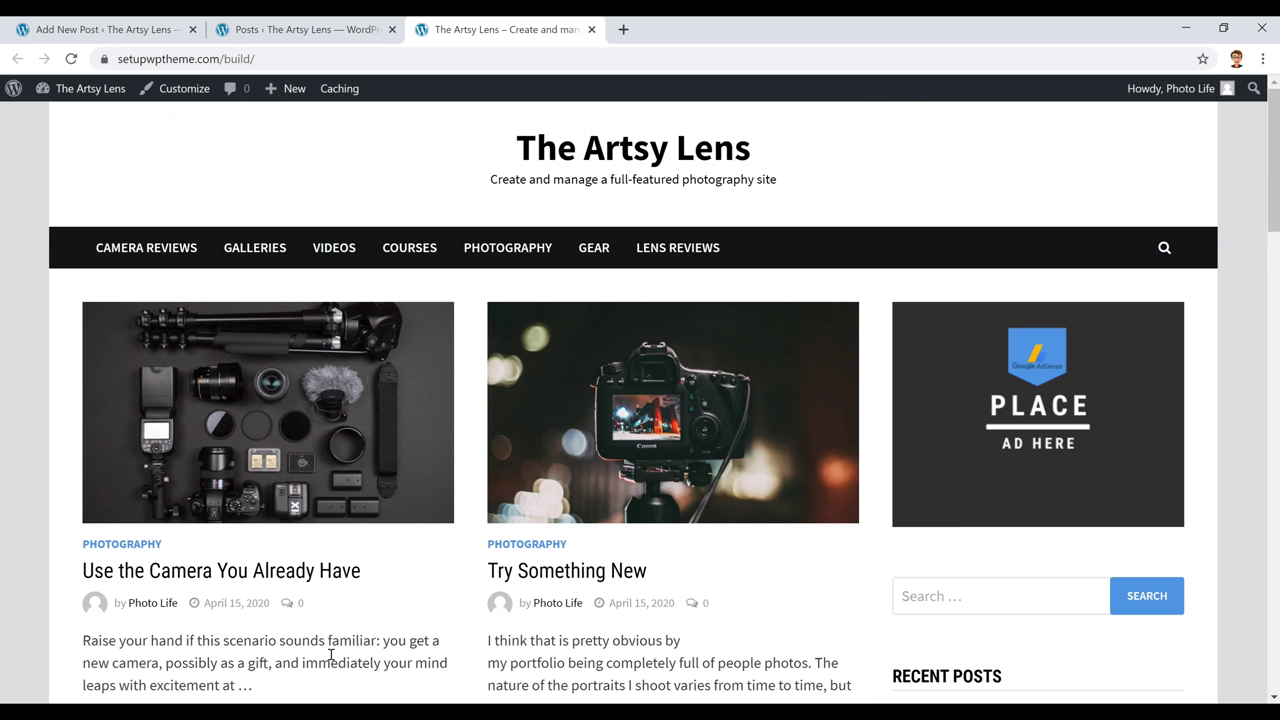
scroll(449, 443, down, 5)
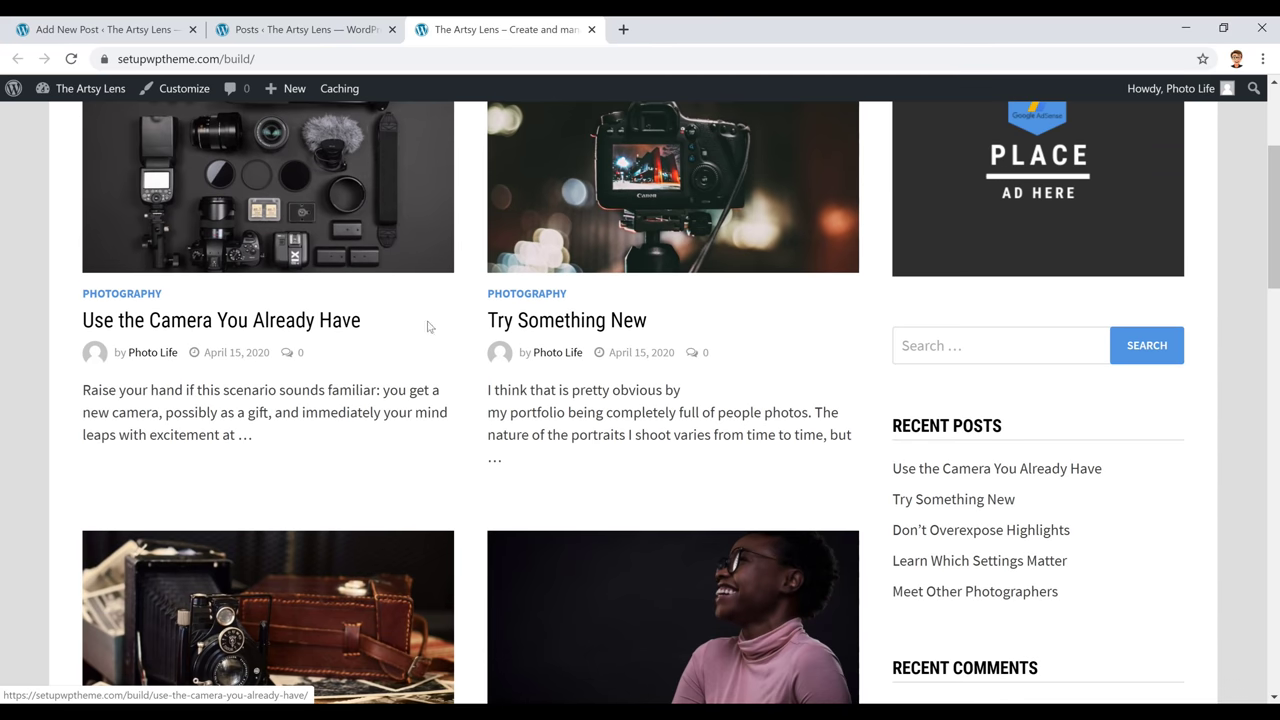
scroll(441, 299, down, 6)
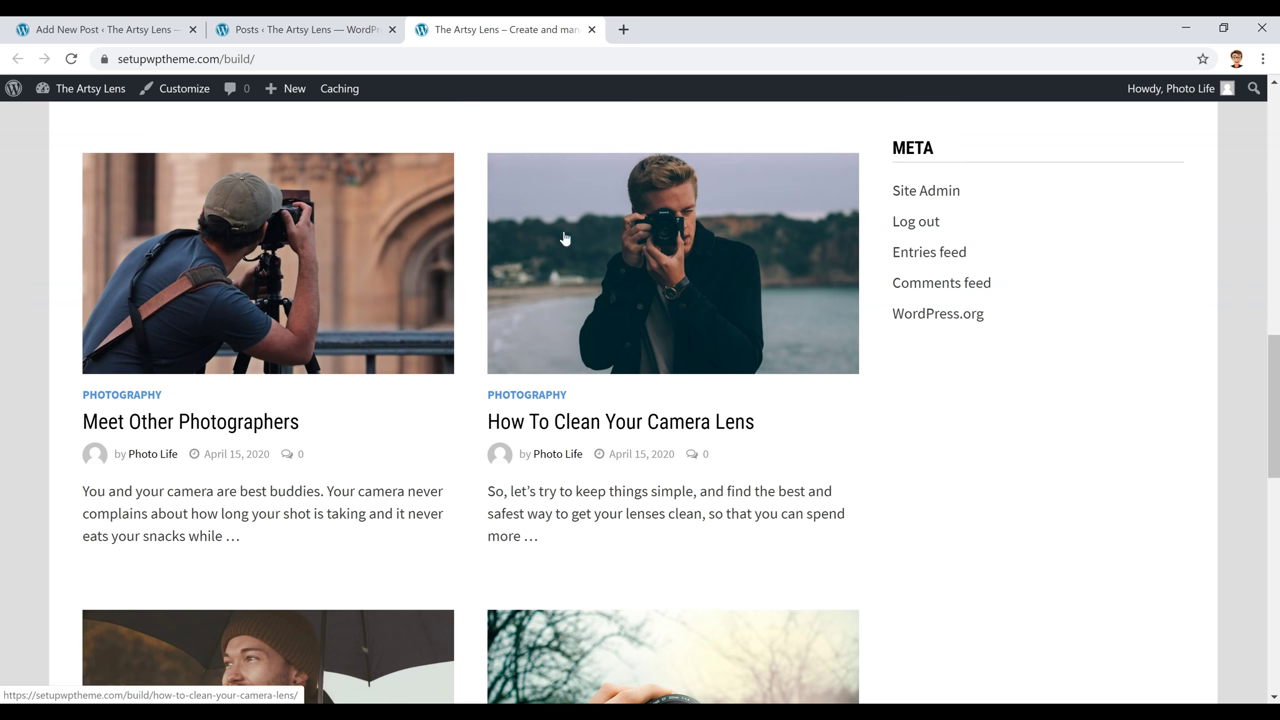
scroll(412, 316, down, 9)
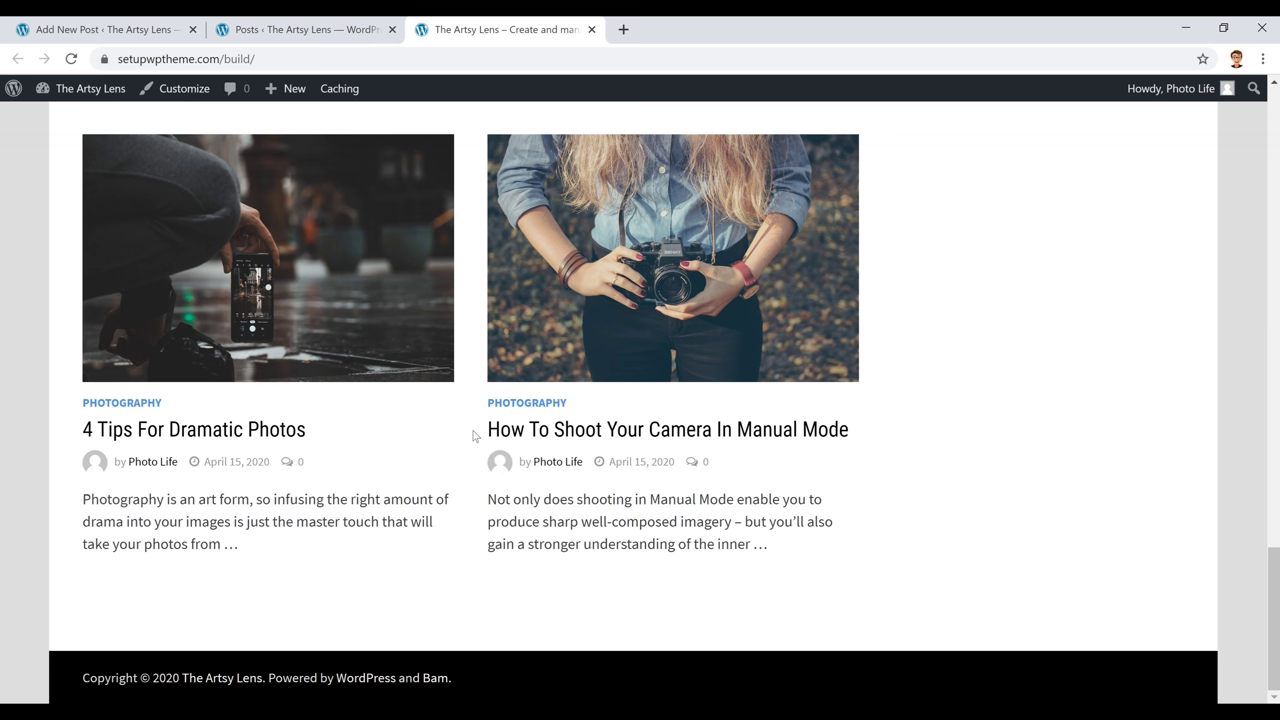
scroll(680, 360, up, 20)
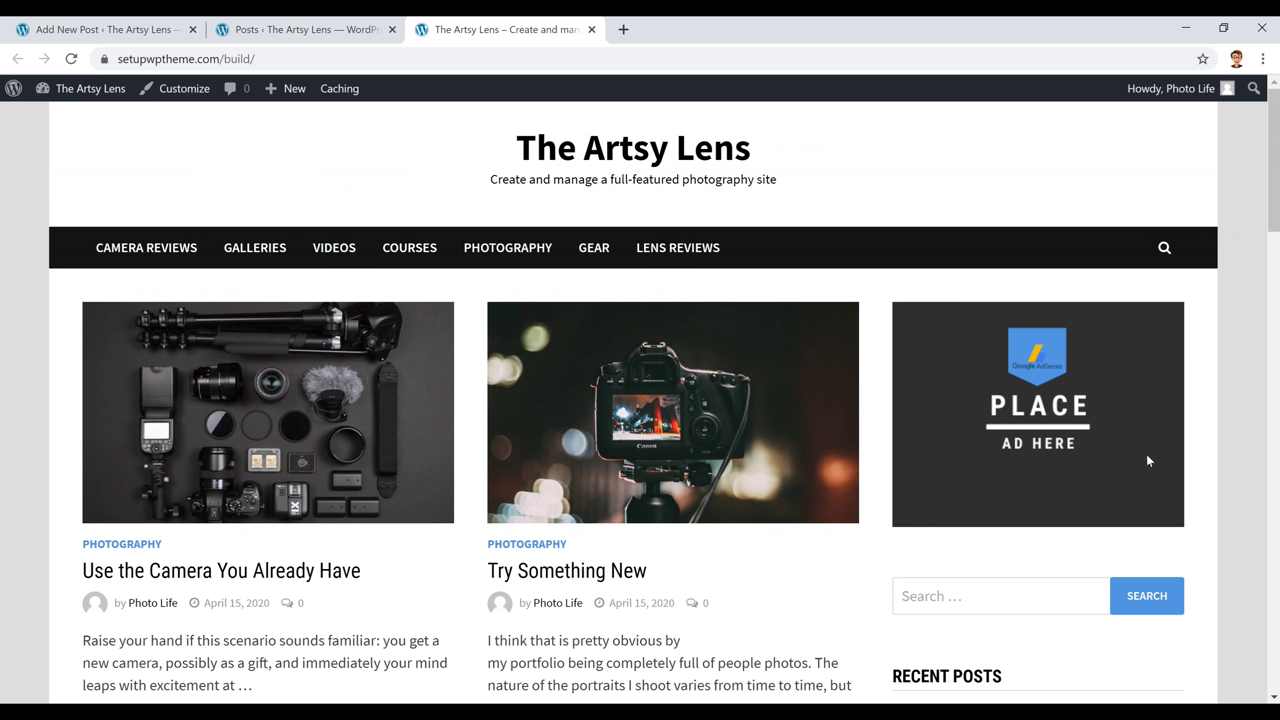
Step: Leave the unsaved new post and open the site's Widgets management page
click(133, 28)
mouse_move(62, 402)
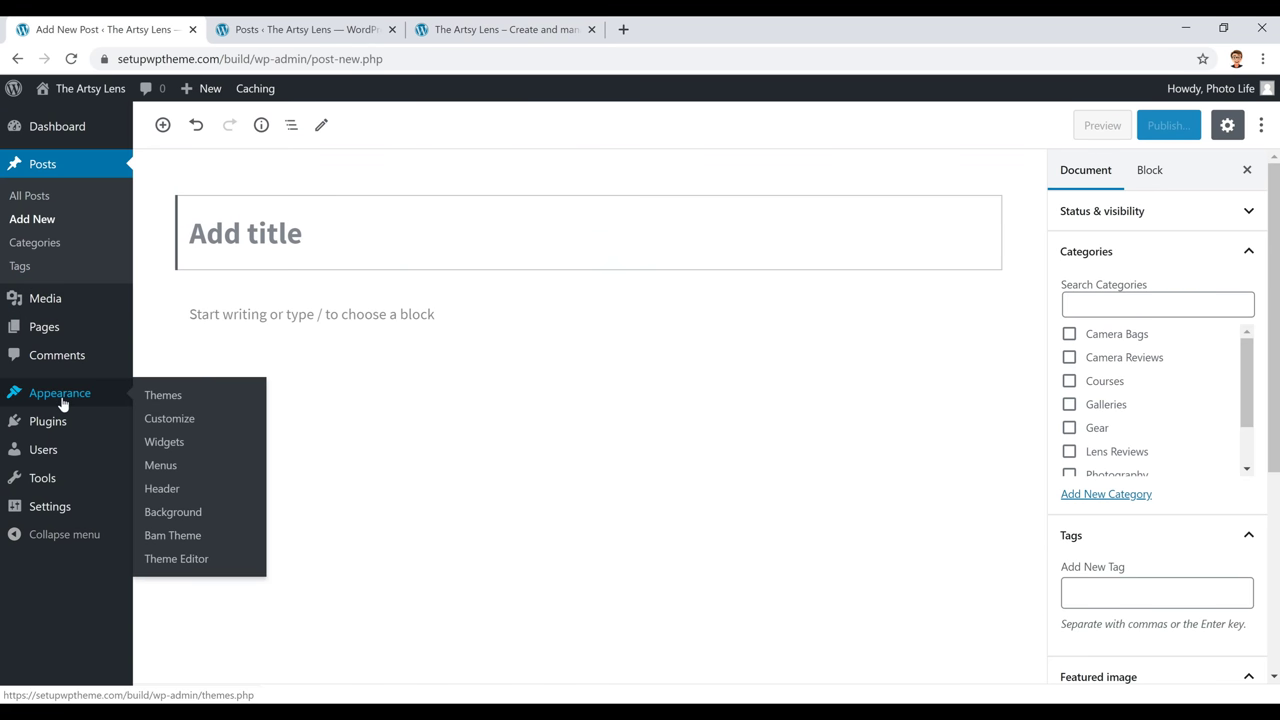
click(168, 448)
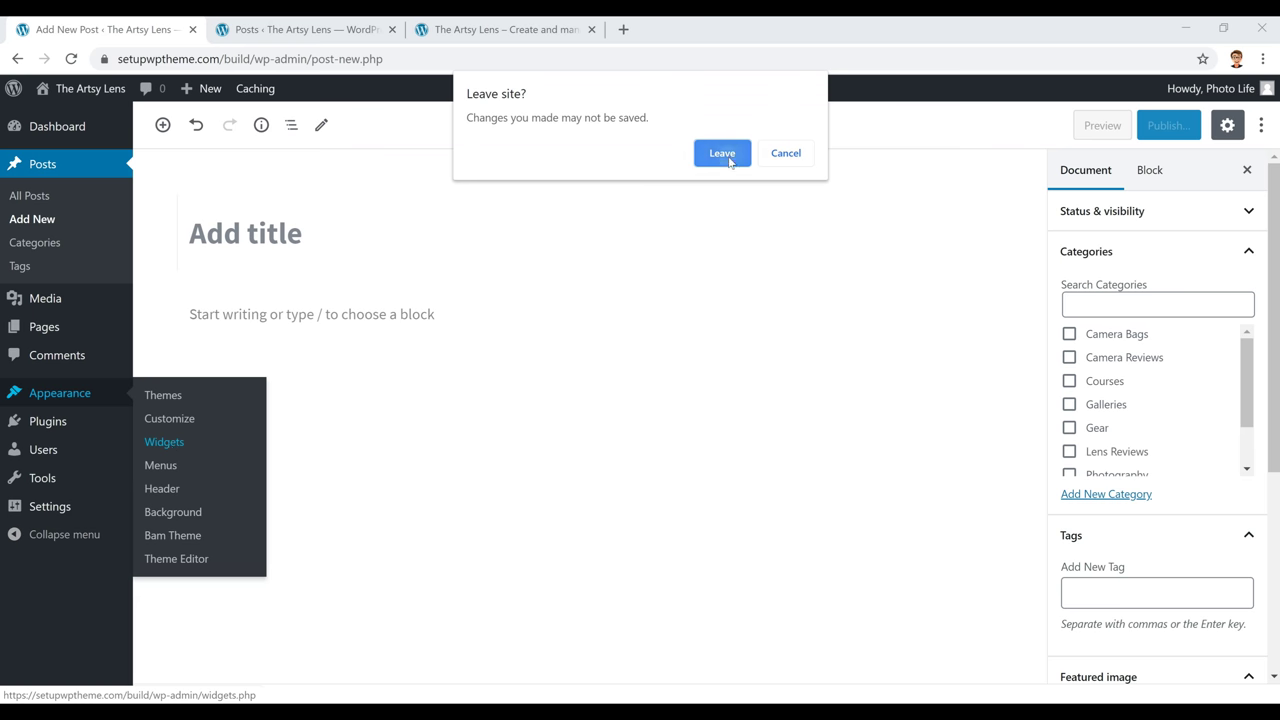
click(729, 160)
Step: Examine the placement areas offered for the Image widget and the settings of the Sidebar's existing Image widget
scroll(657, 543, down, 2)
scroll(664, 546, up, 2)
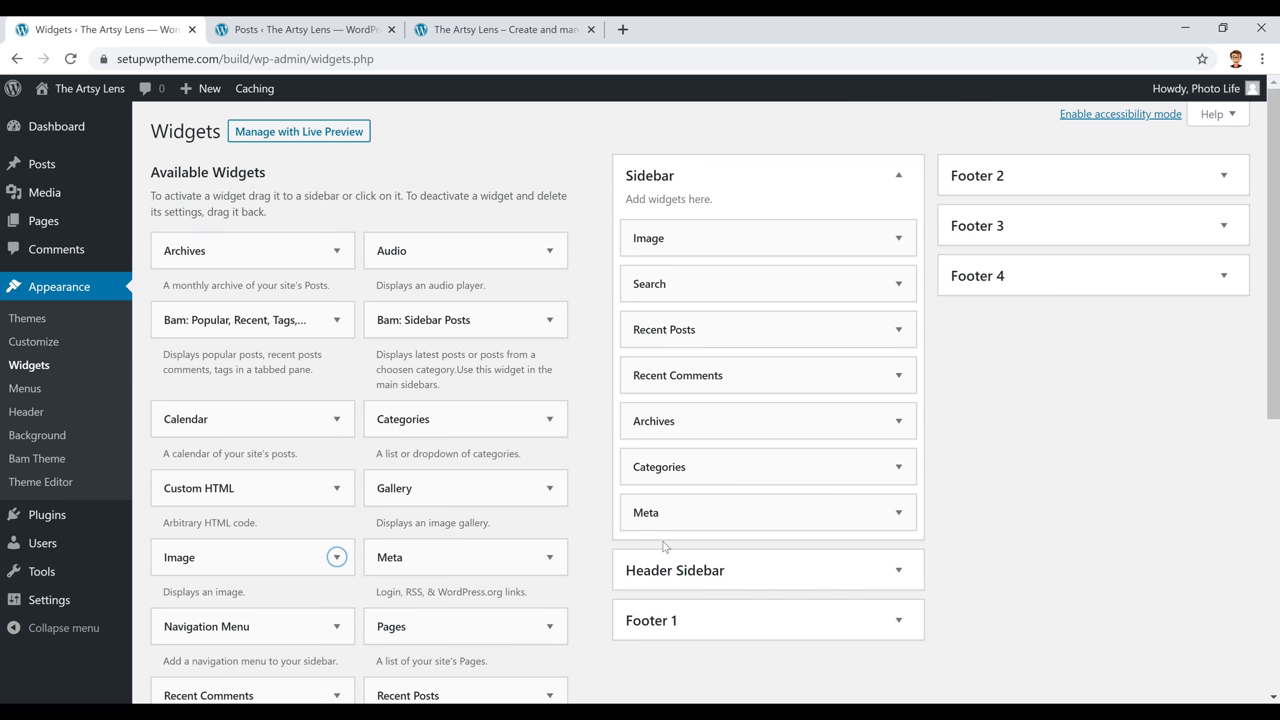
scroll(470, 345, down, 2)
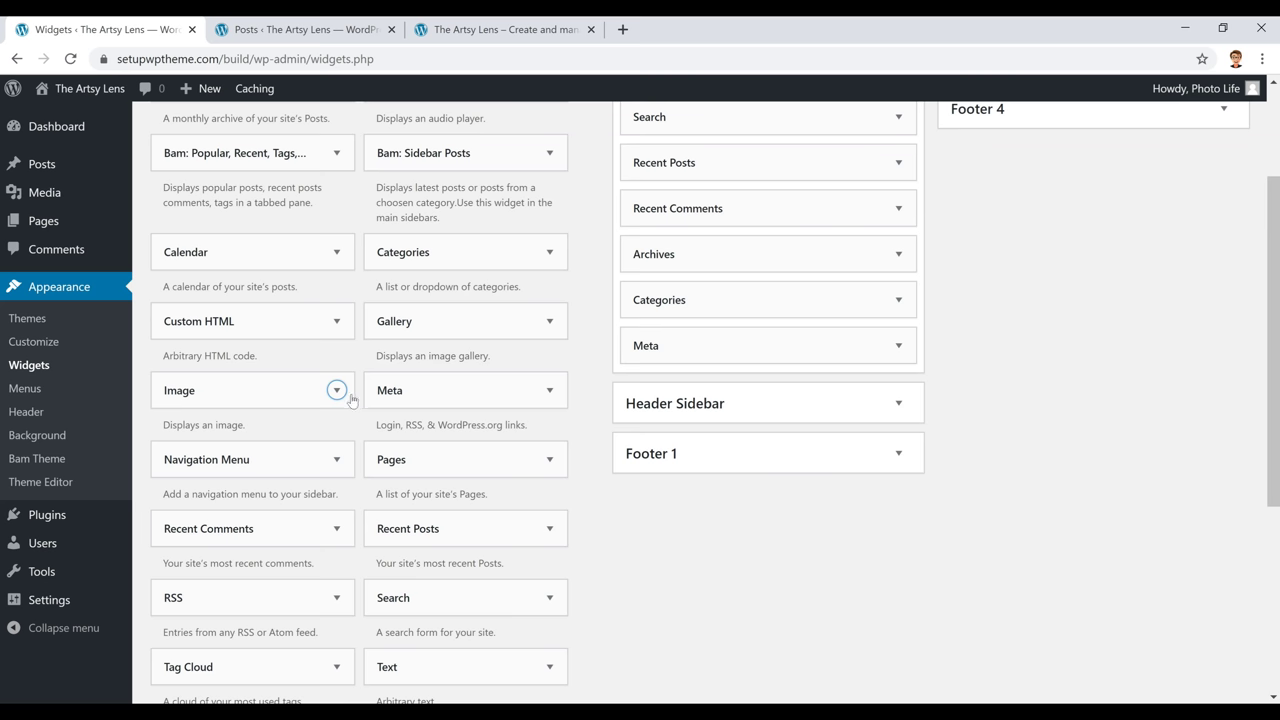
click(336, 391)
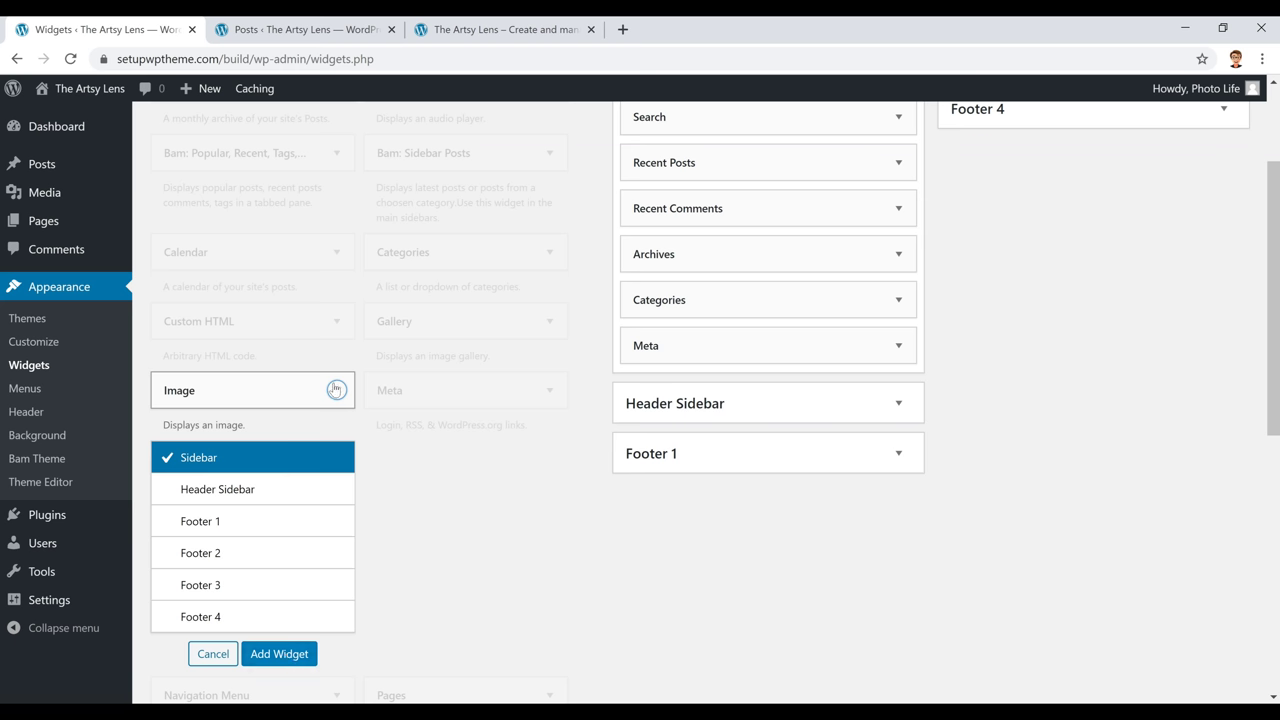
key(Return)
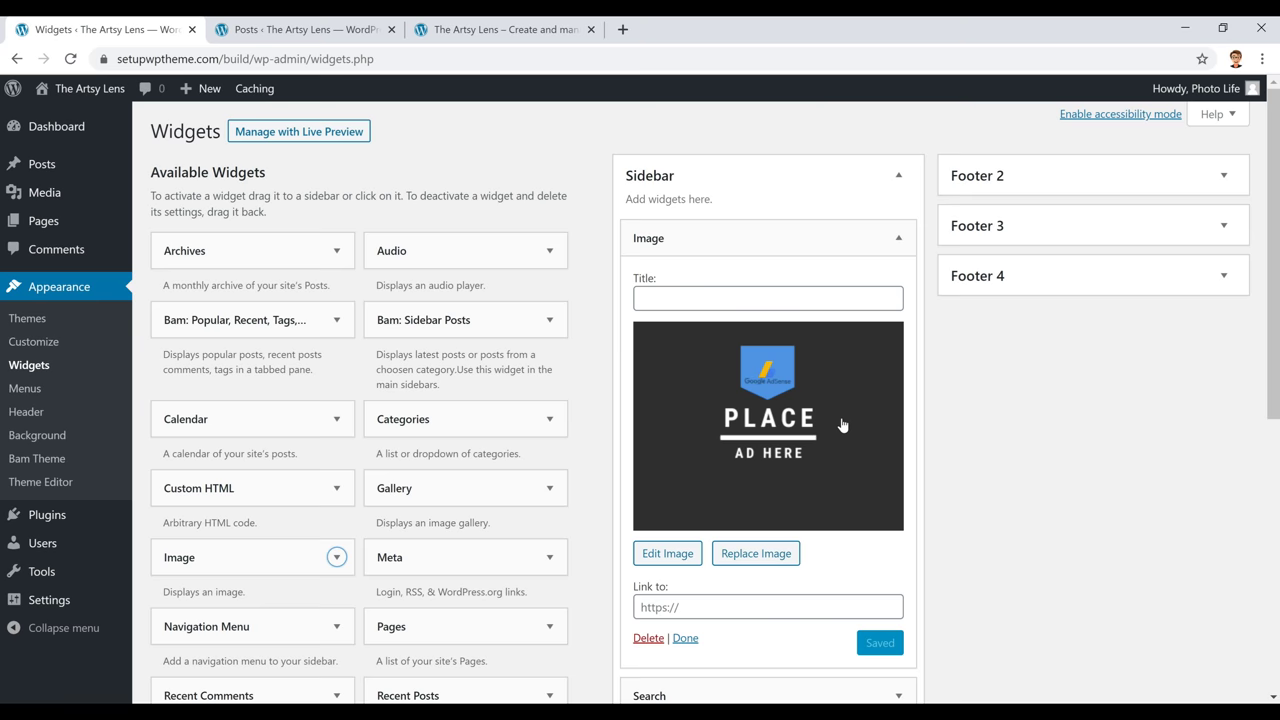
scroll(830, 426, down, 1)
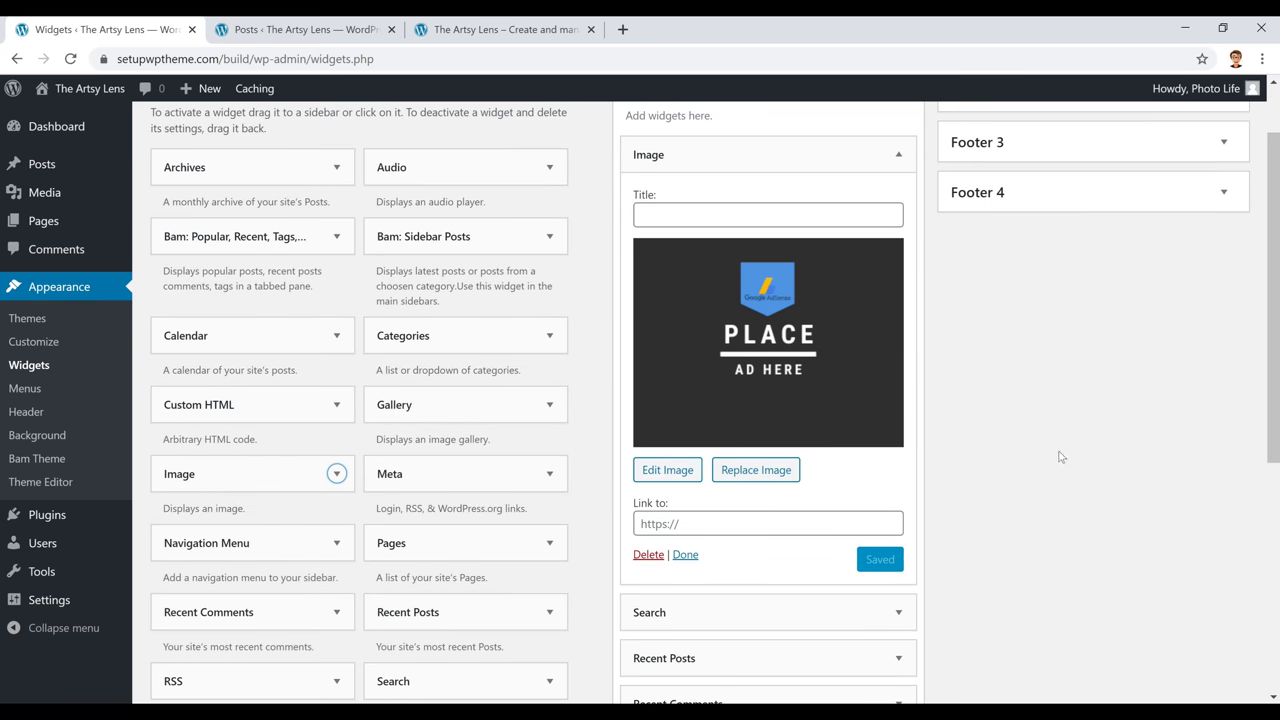
Step: Collapse the Sidebar's Image widget, move Search above it, and restore the original order
click(725, 156)
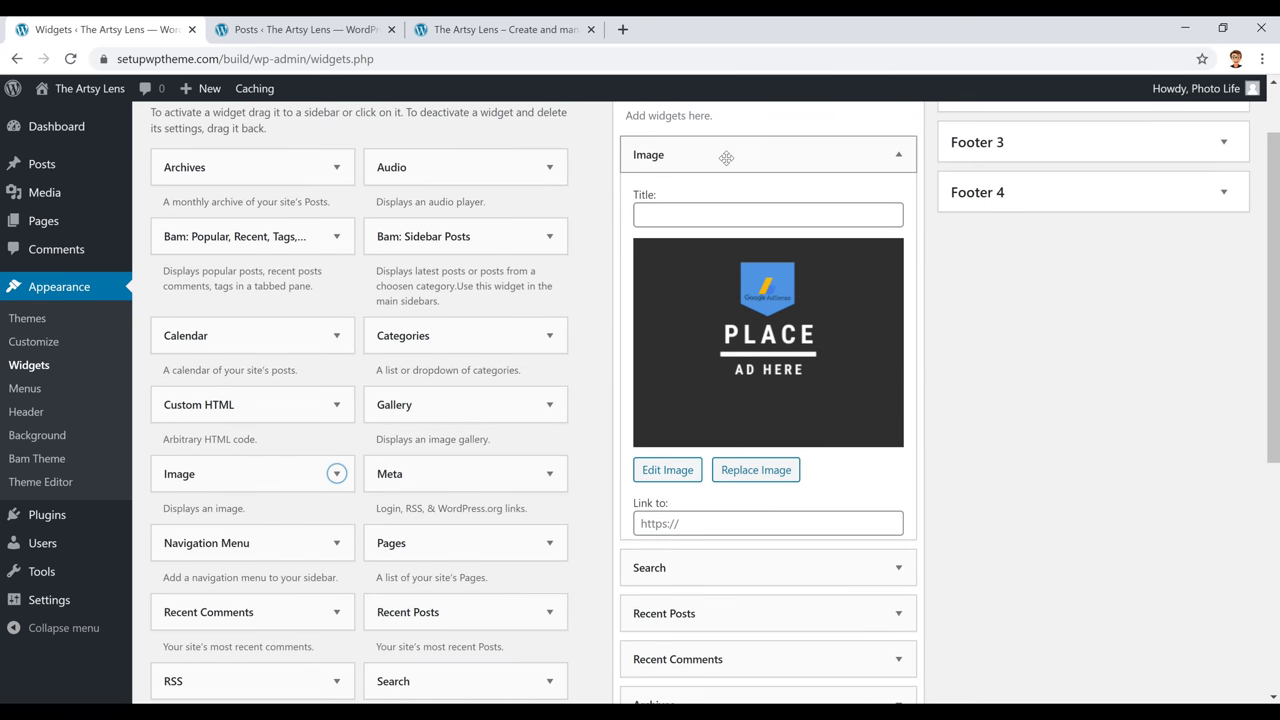
drag(666, 194, 680, 154)
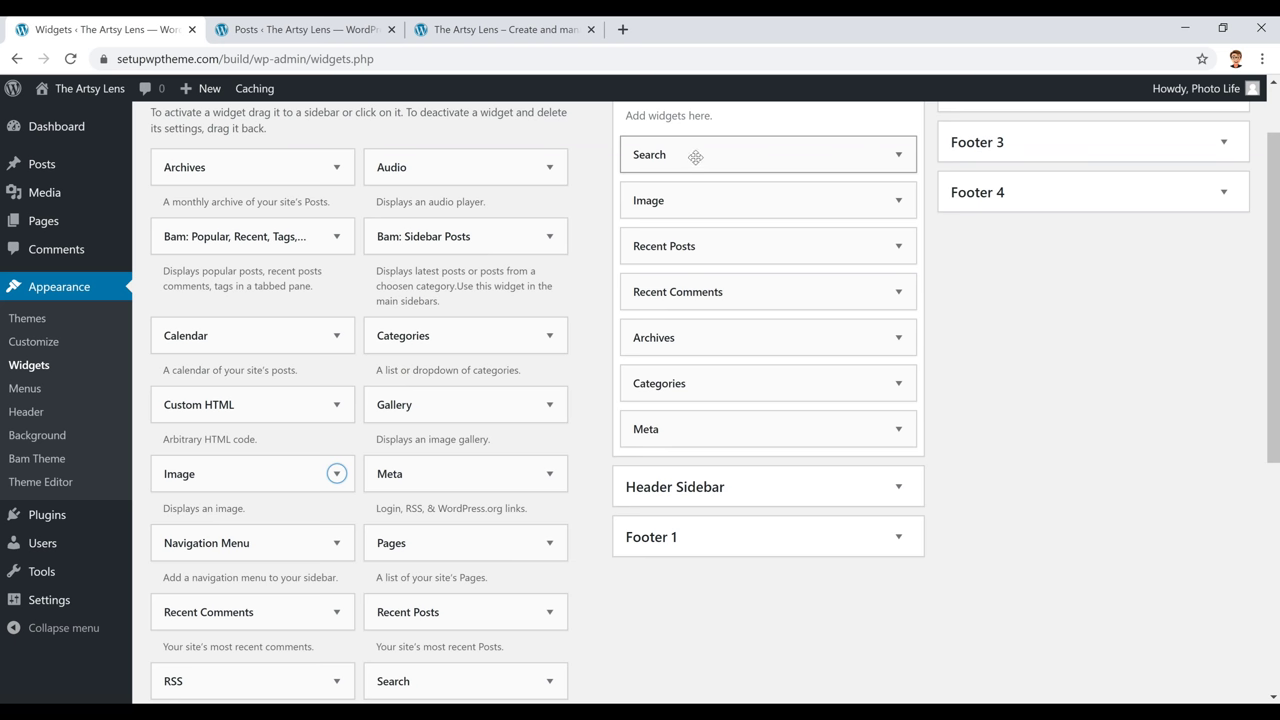
drag(696, 157, 694, 199)
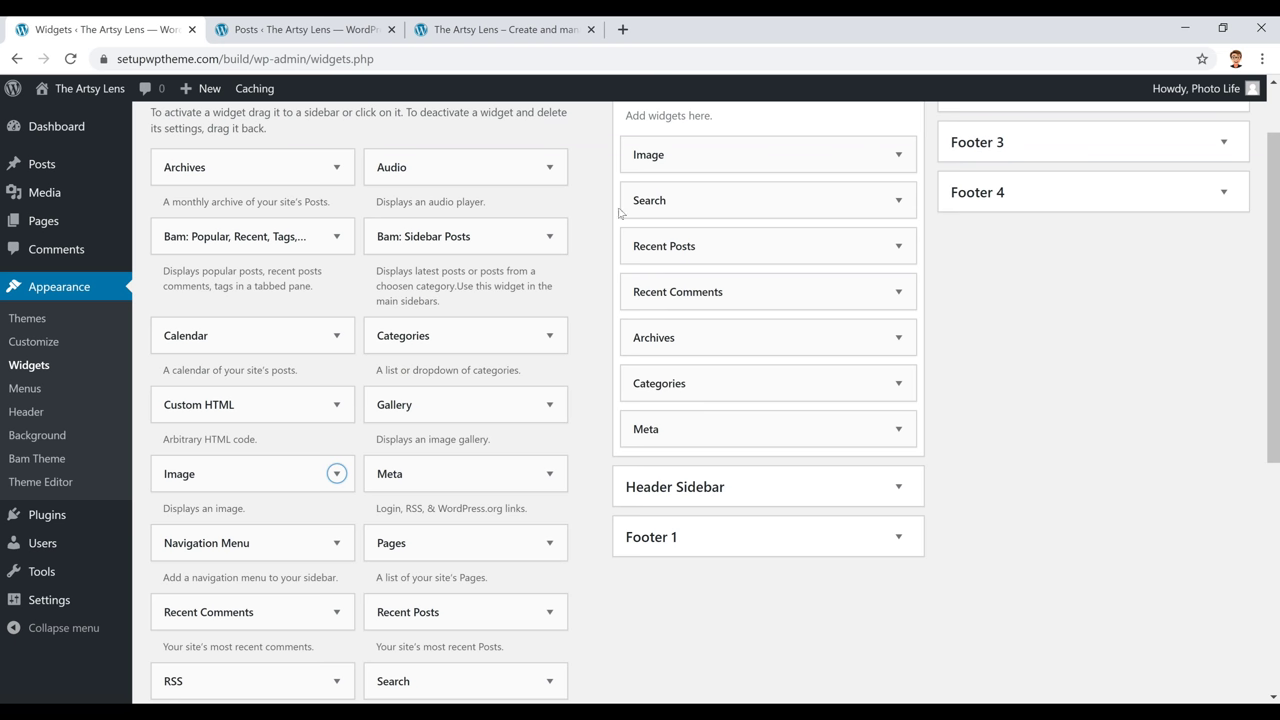
Step: Look through the homepage sidebar sections, from the search box down to Archives, Categories and Meta
click(483, 32)
scroll(800, 268, down, 6)
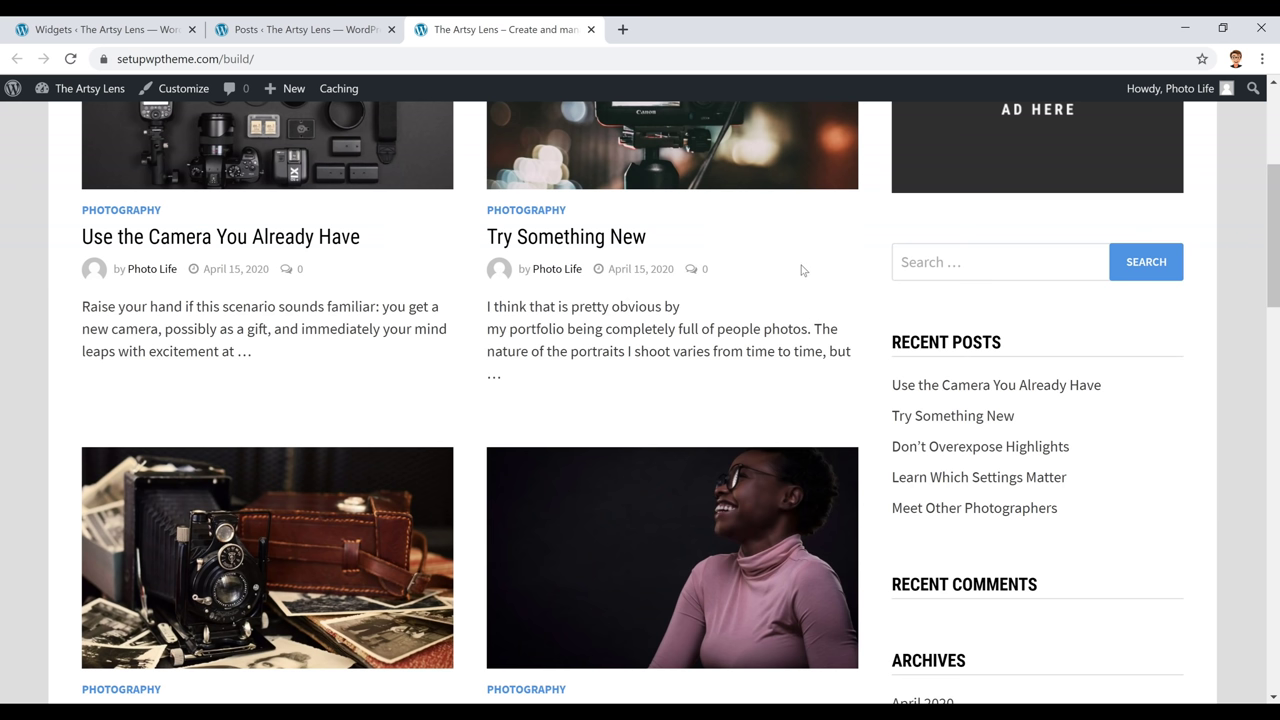
scroll(789, 265, down, 3)
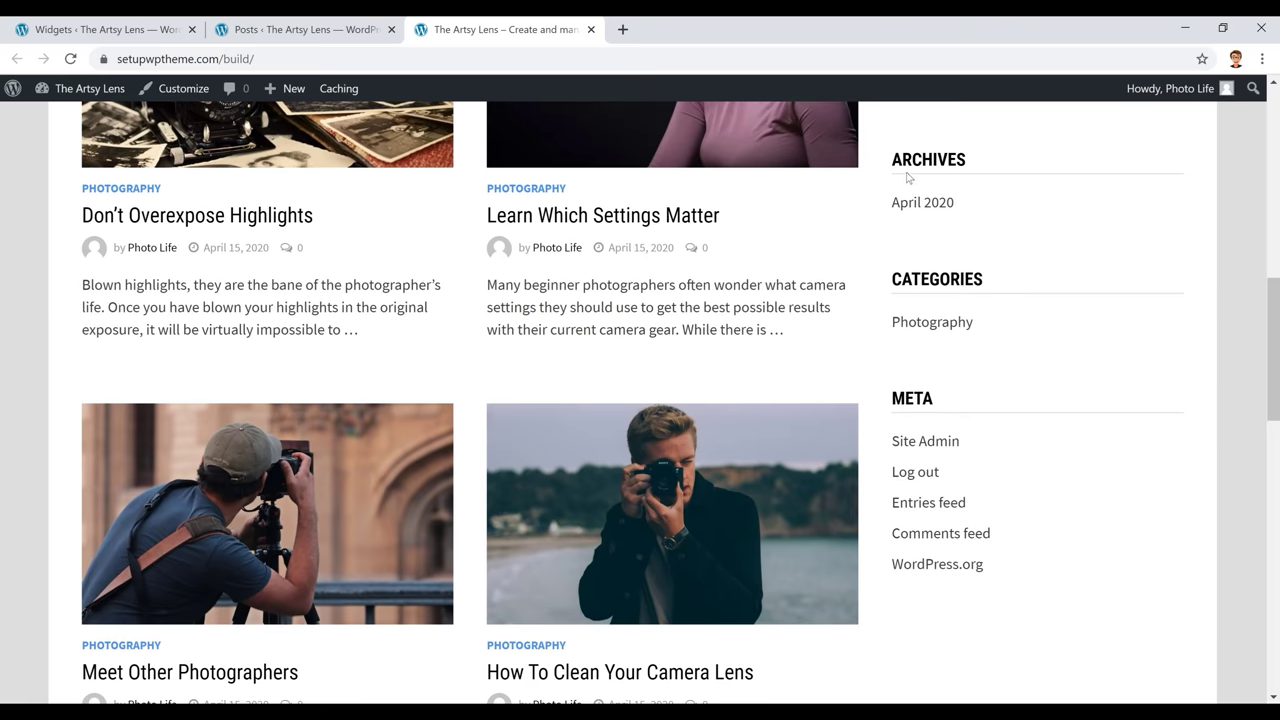
scroll(1025, 256, down, 1)
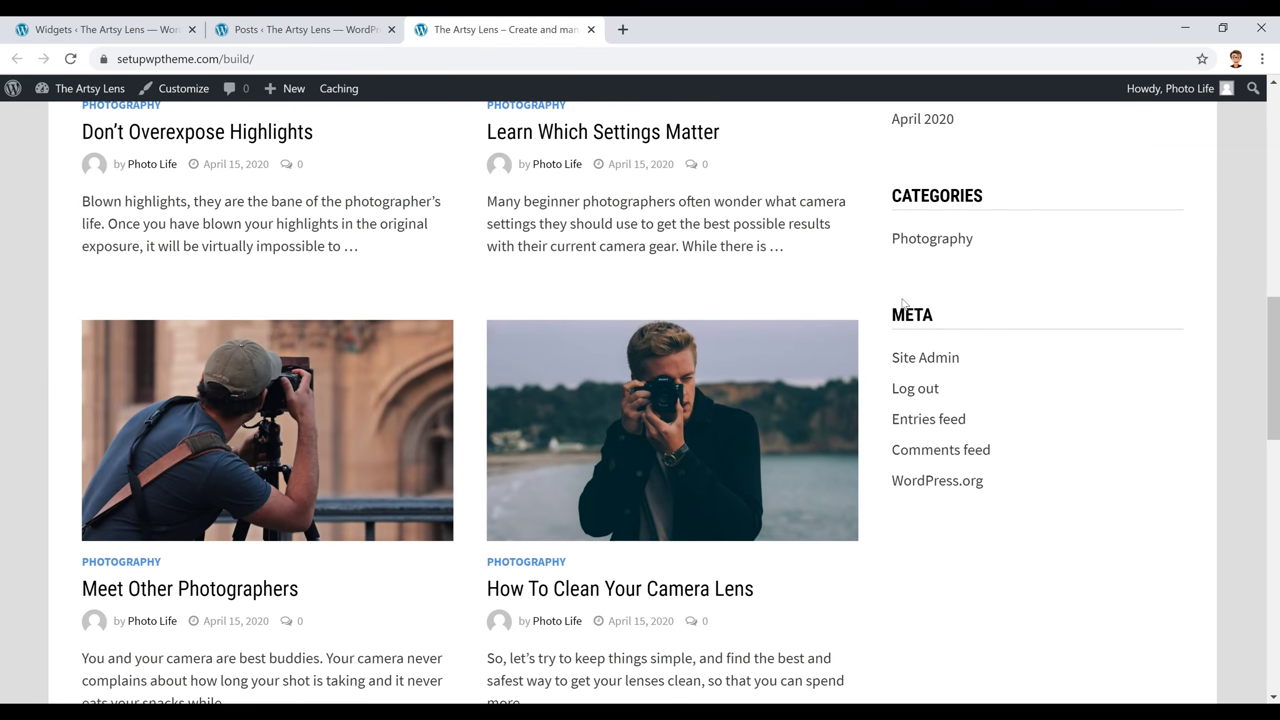
Step: Delete the Meta widget from the Sidebar and switch to the site's homepage
click(356, 32)
click(144, 38)
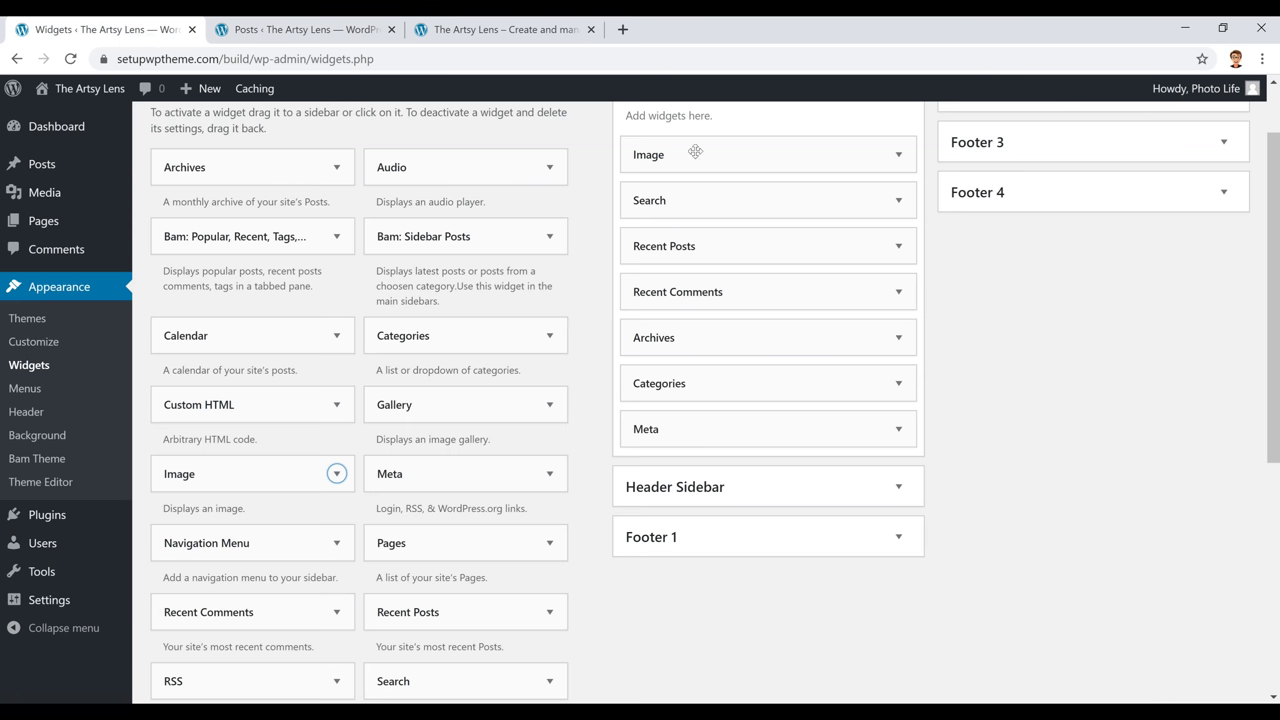
click(897, 430)
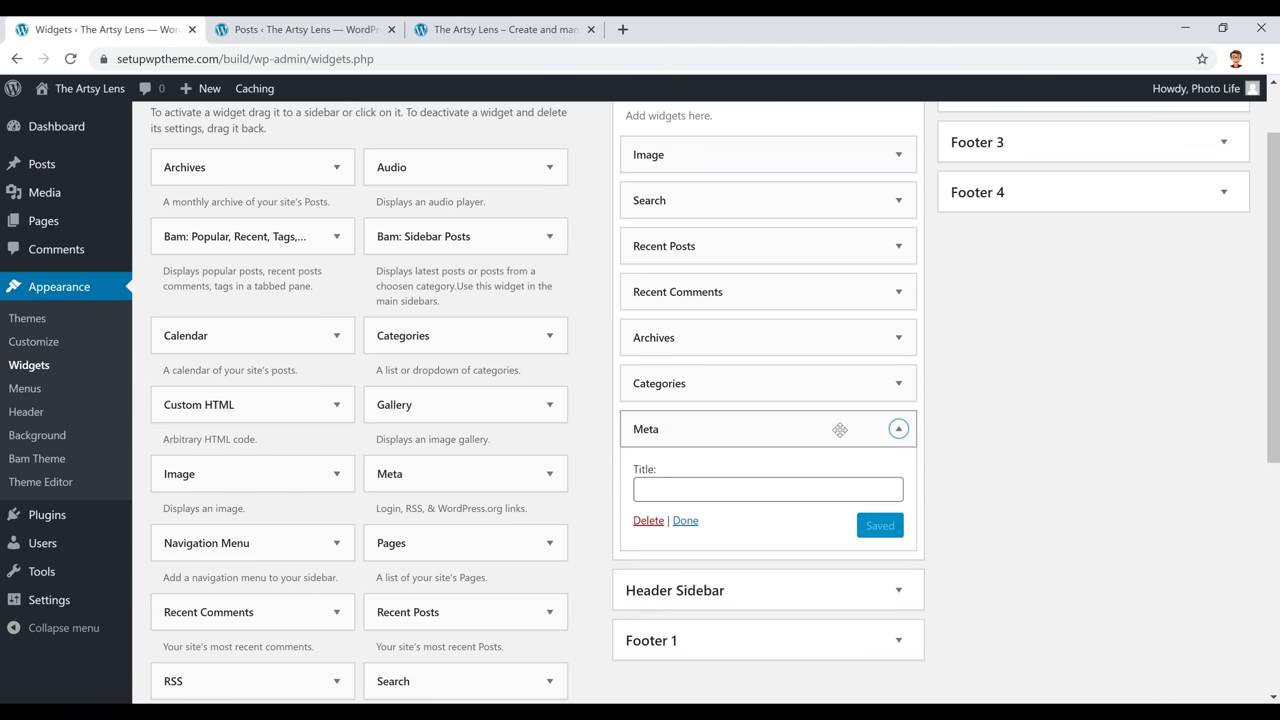
scroll(829, 434, down, 1)
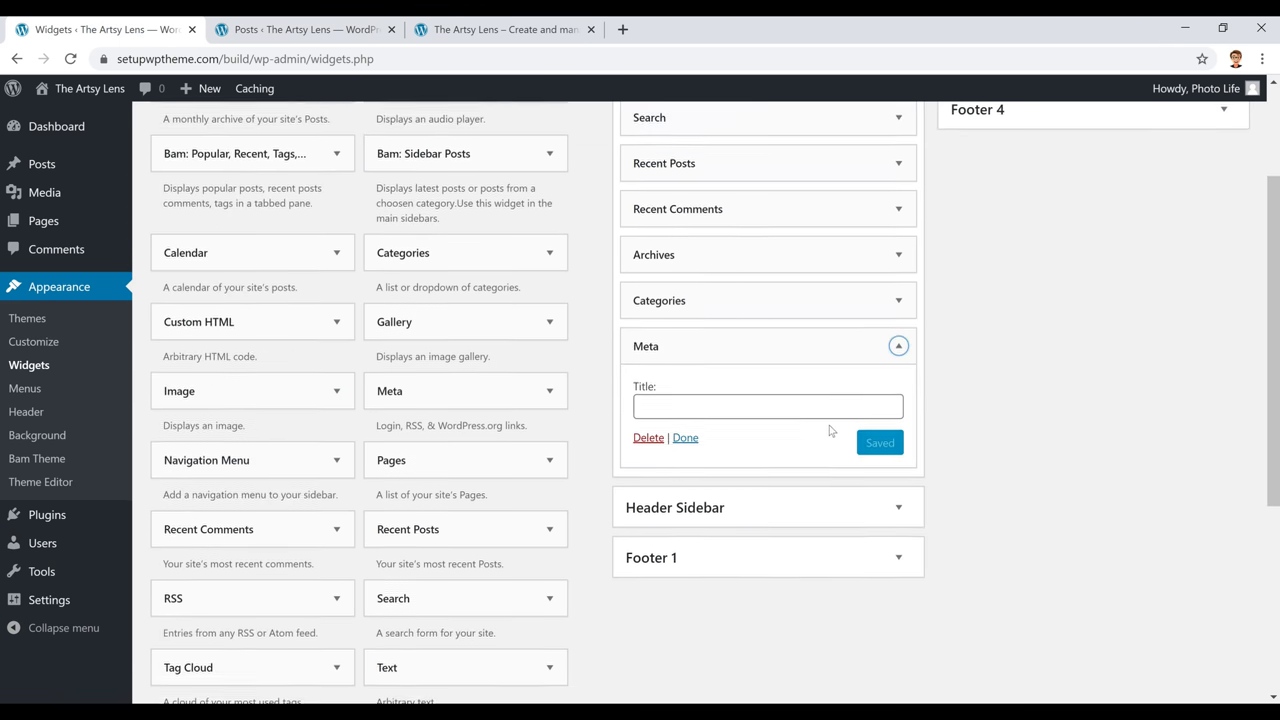
click(647, 438)
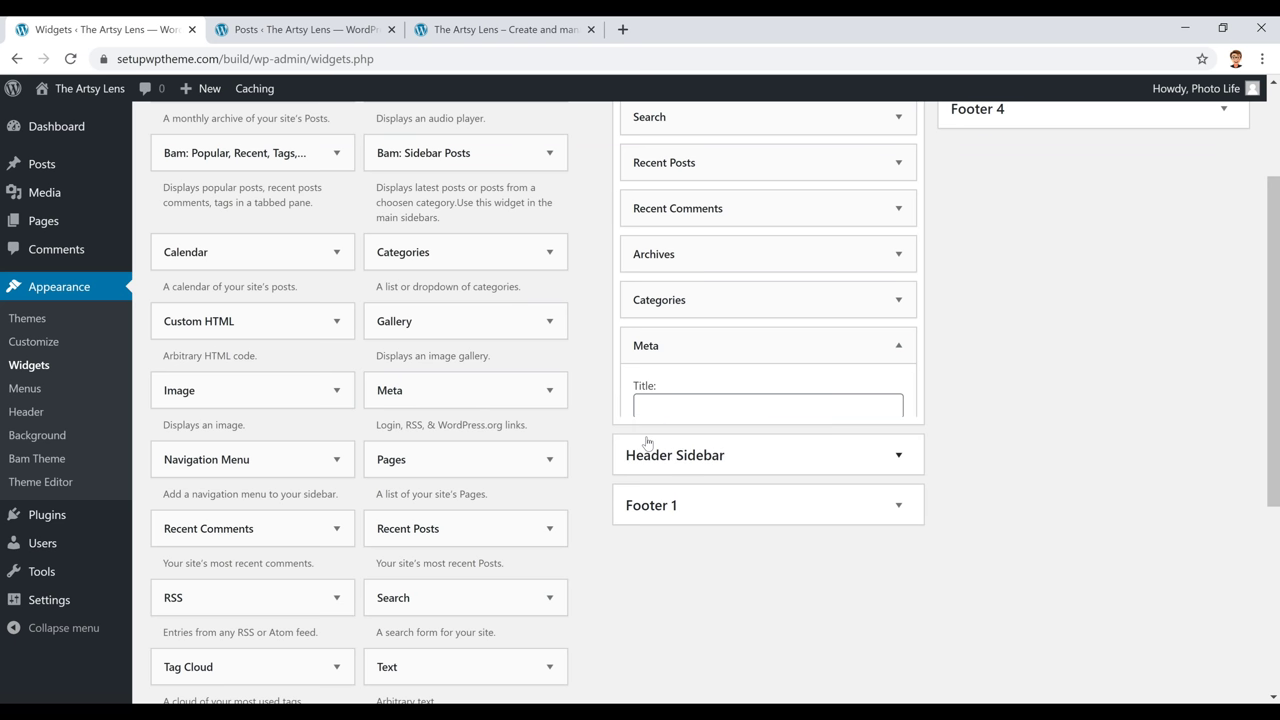
click(500, 29)
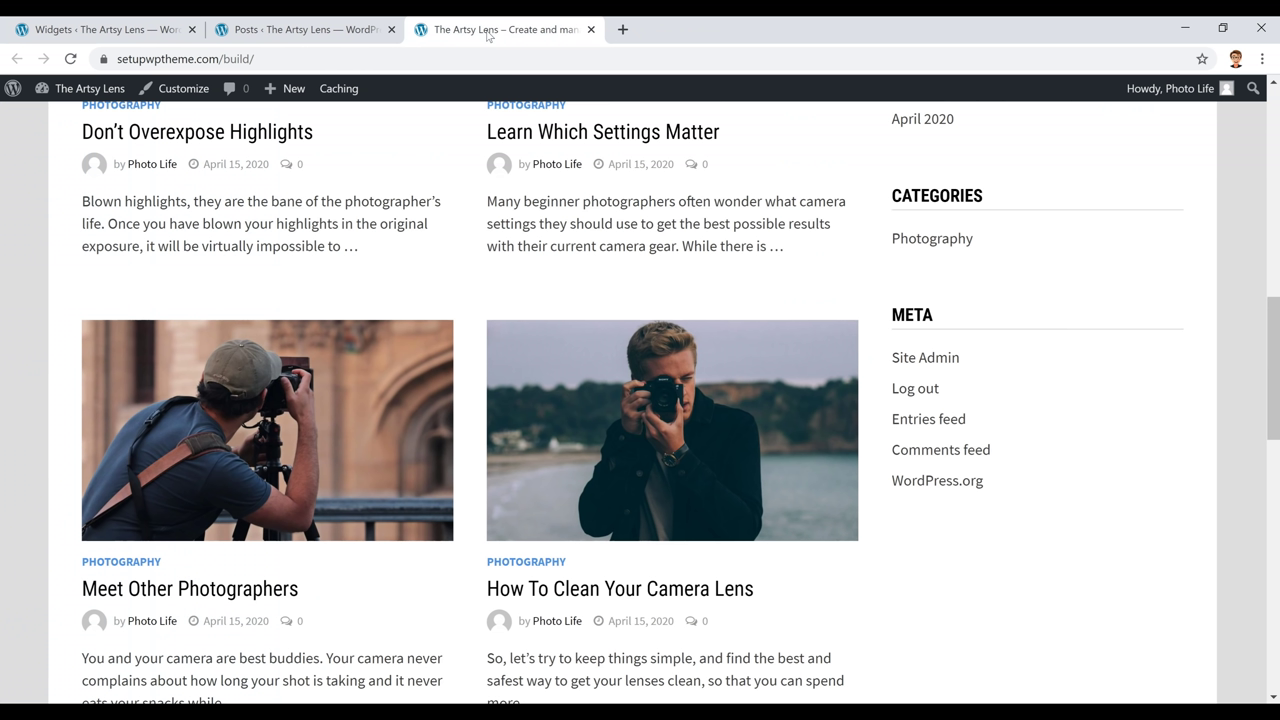
Step: Reload the homepage, look through its sidebar sections, and review the remaining Sidebar widgets on the Widgets page
scroll(648, 180, up, 3)
scroll(648, 183, up, 7)
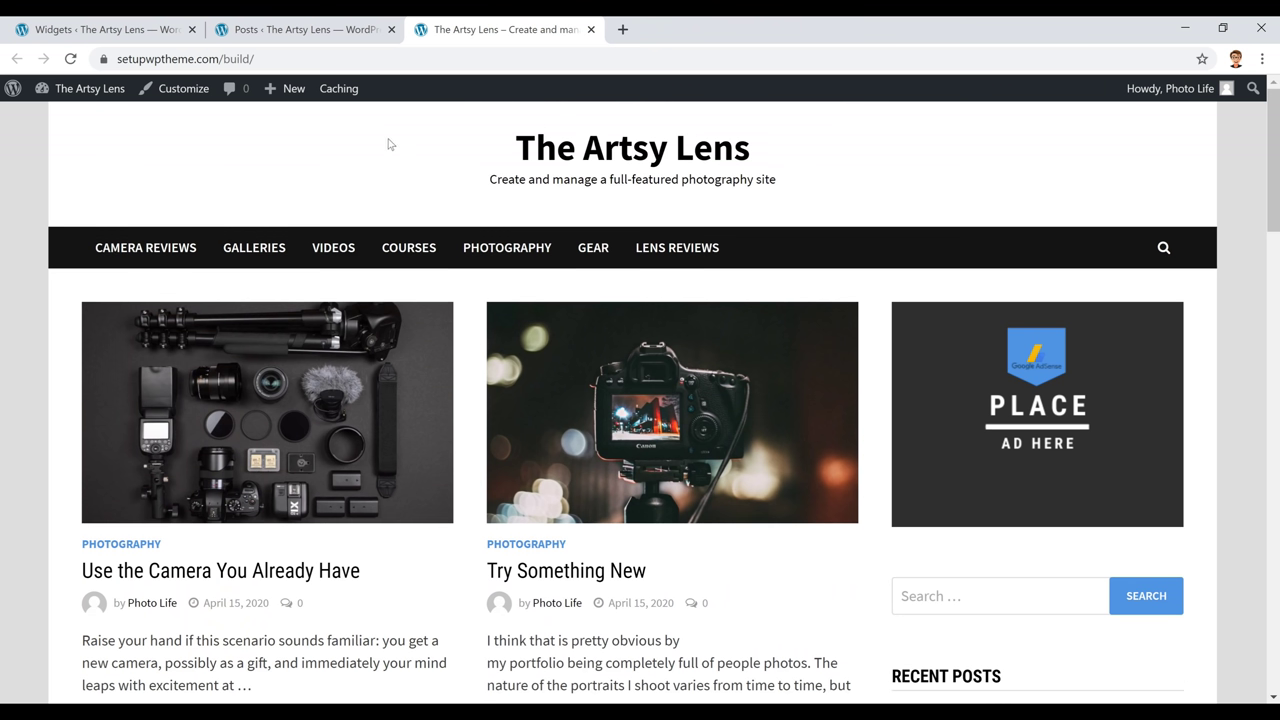
click(70, 59)
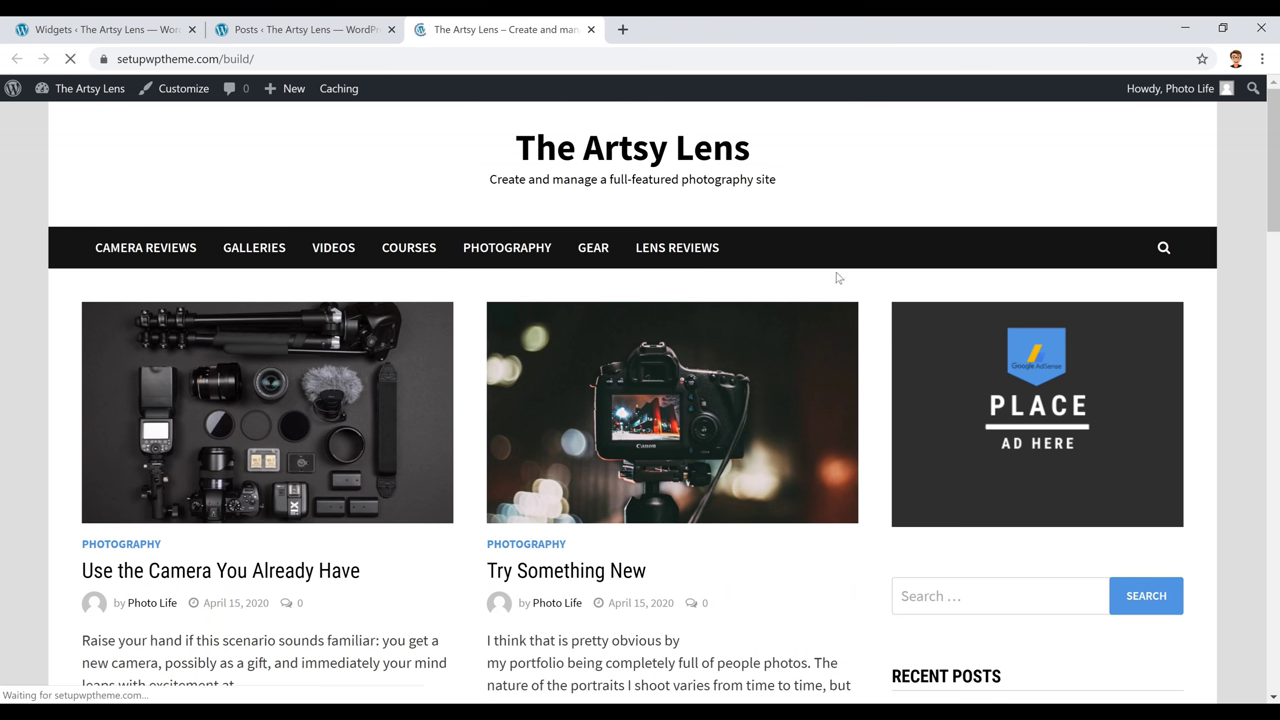
scroll(843, 300, down, 6)
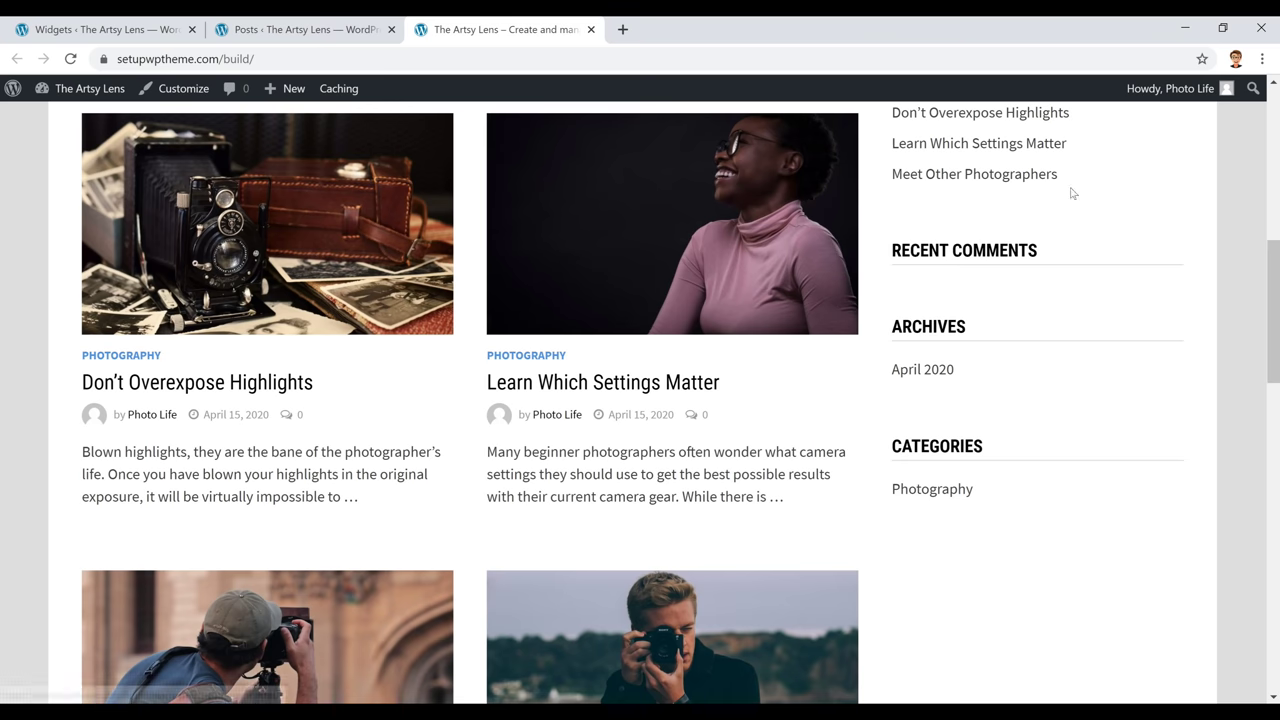
scroll(1000, 480, down, 2)
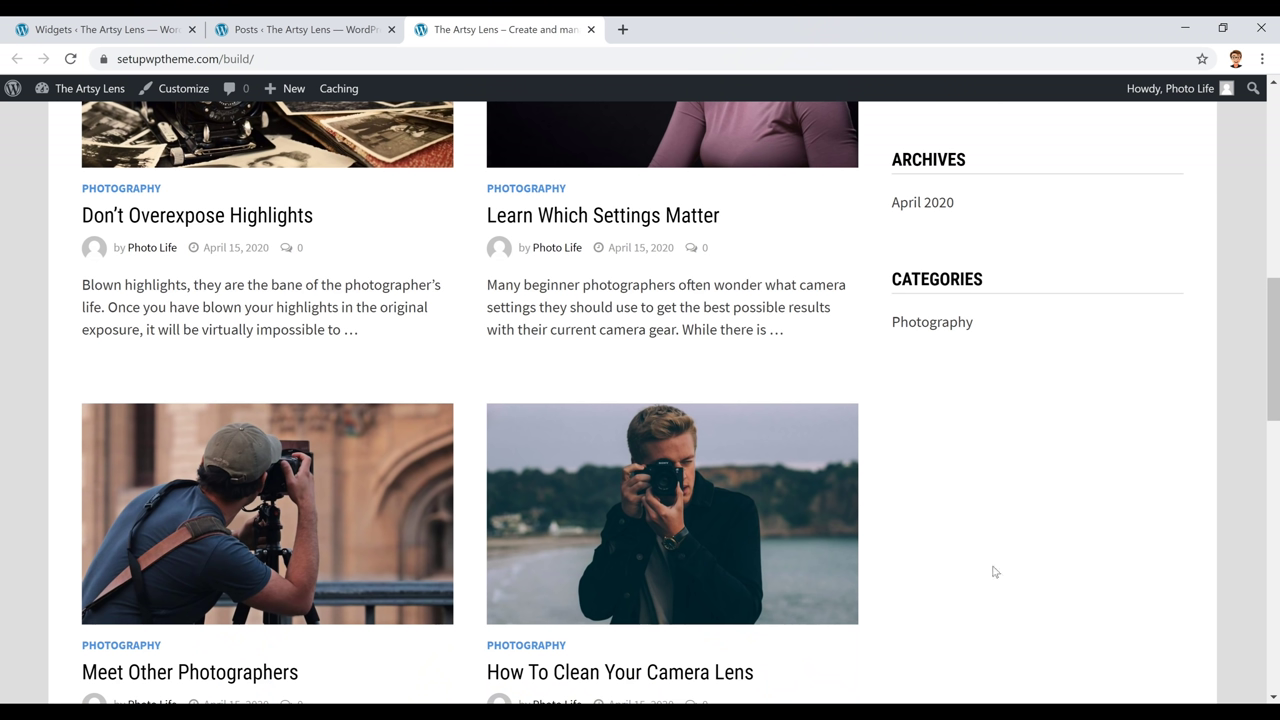
scroll(990, 525, up, 4)
scroll(989, 520, down, 2)
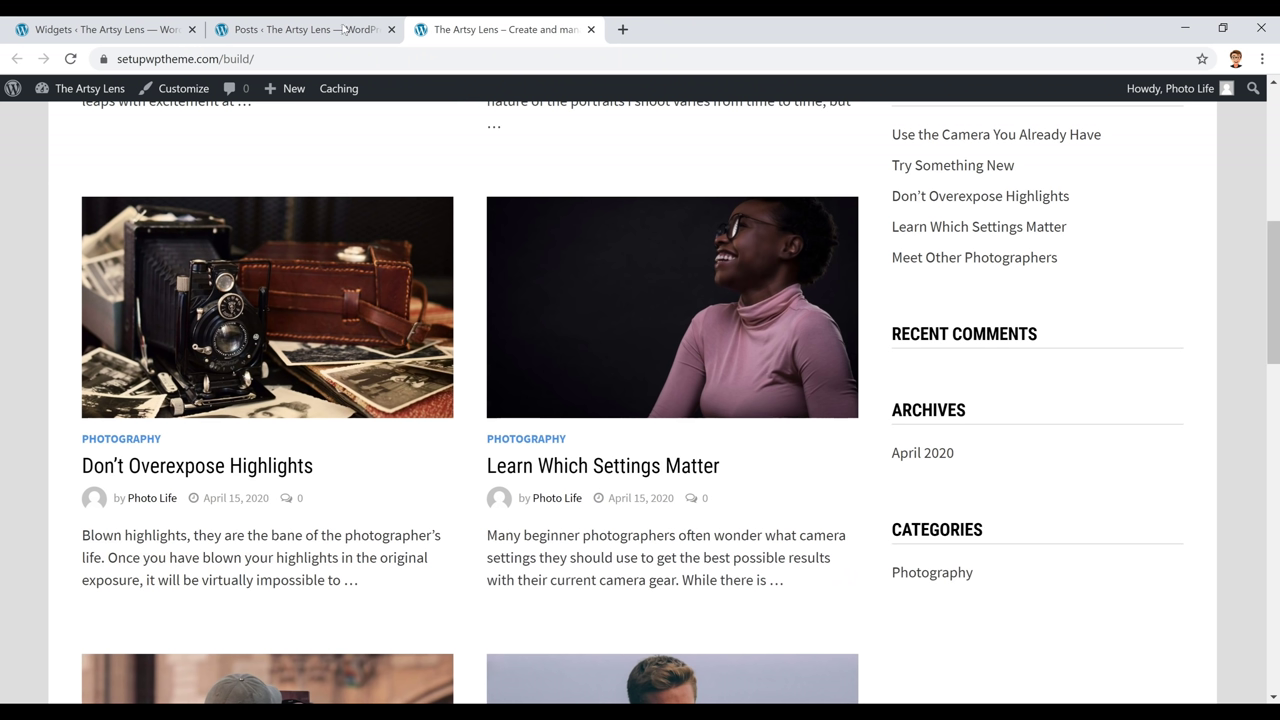
click(100, 29)
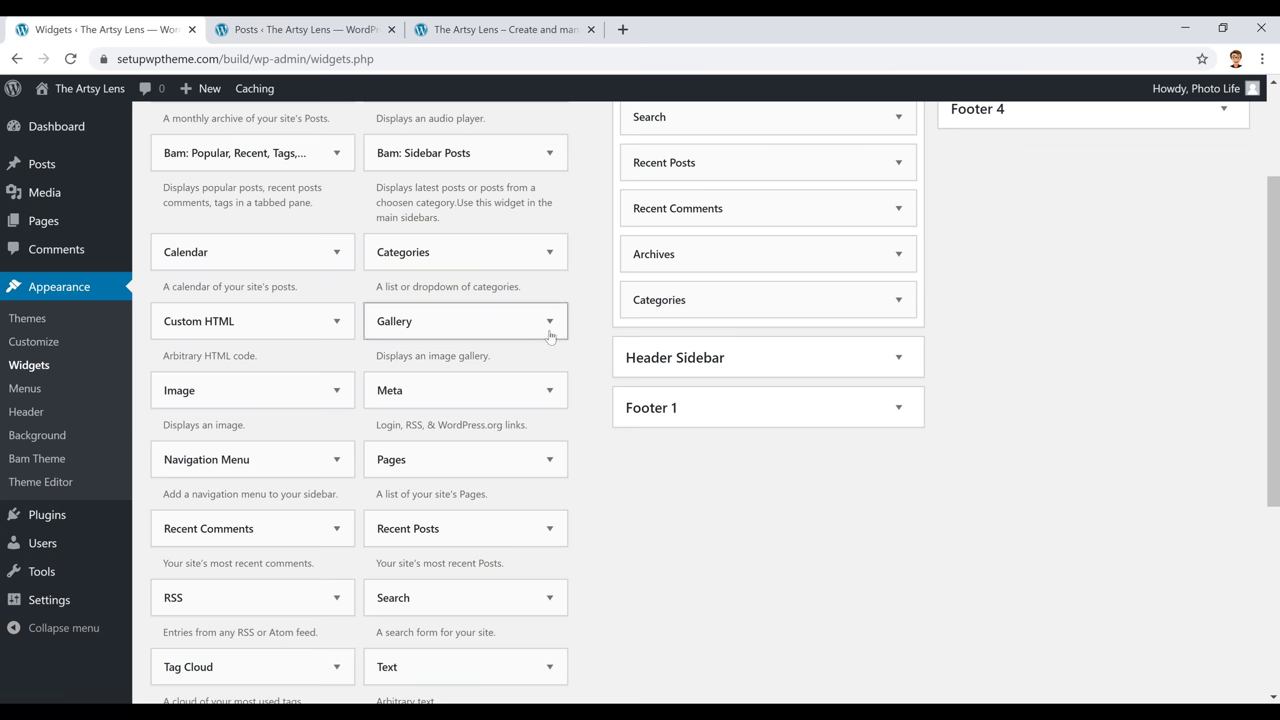
scroll(732, 318, up, 2)
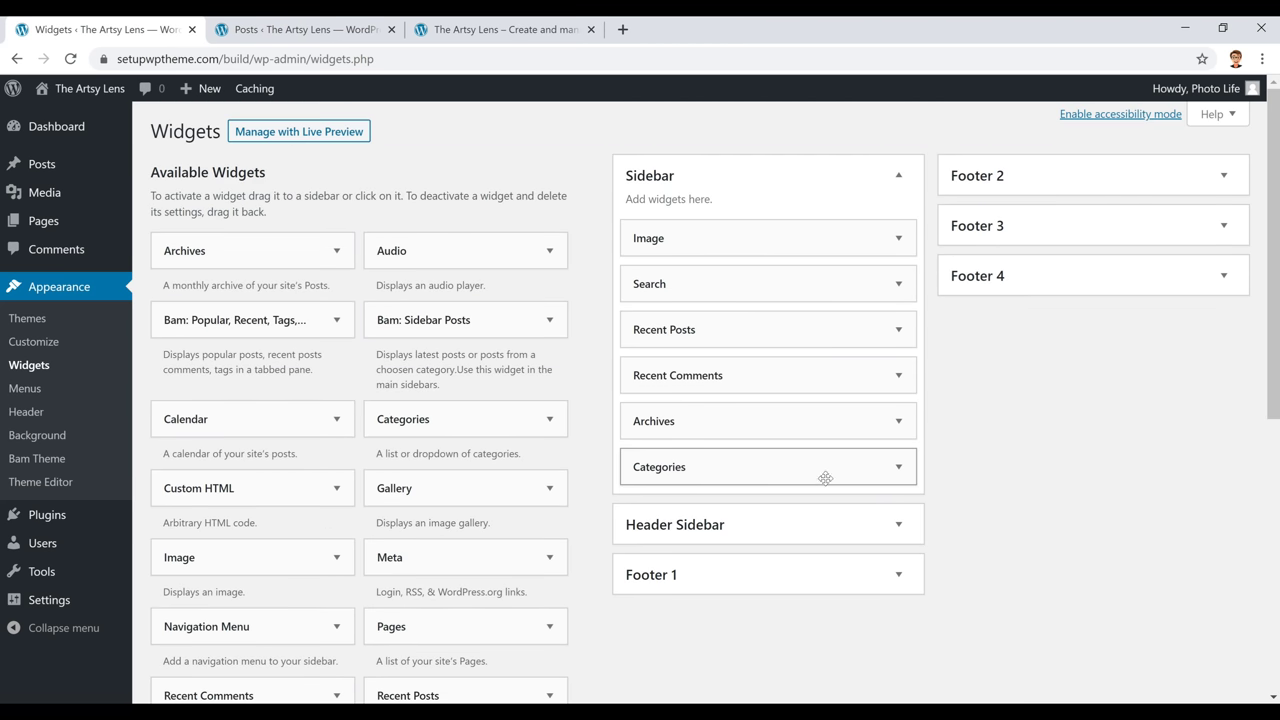
Step: Switch back to the homepage, start customizing it, and open the Site Identity settings
click(500, 29)
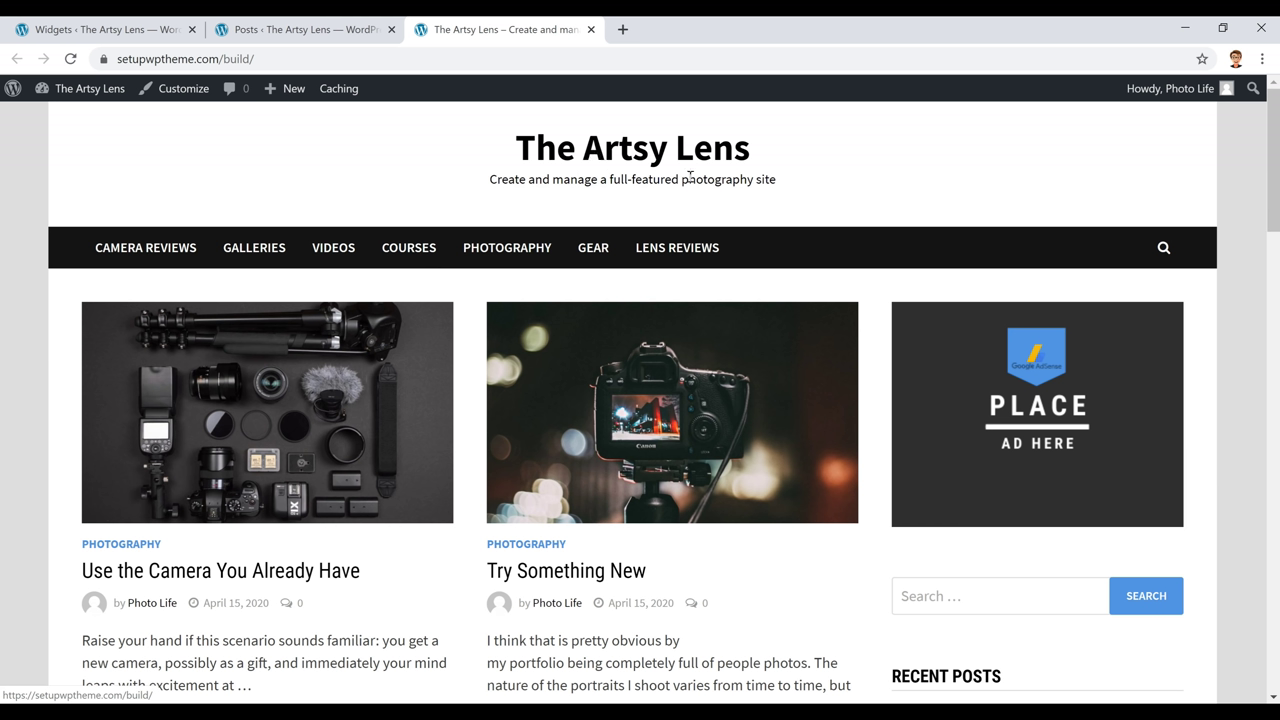
click(181, 90)
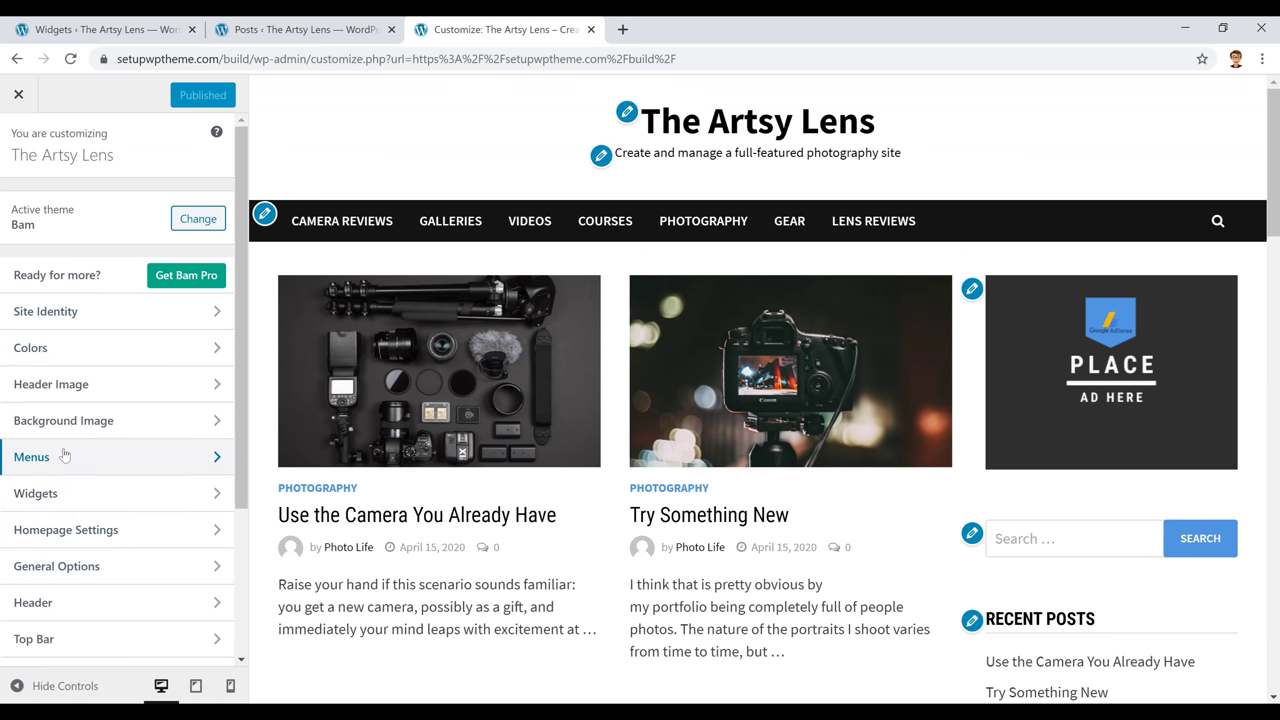
click(125, 320)
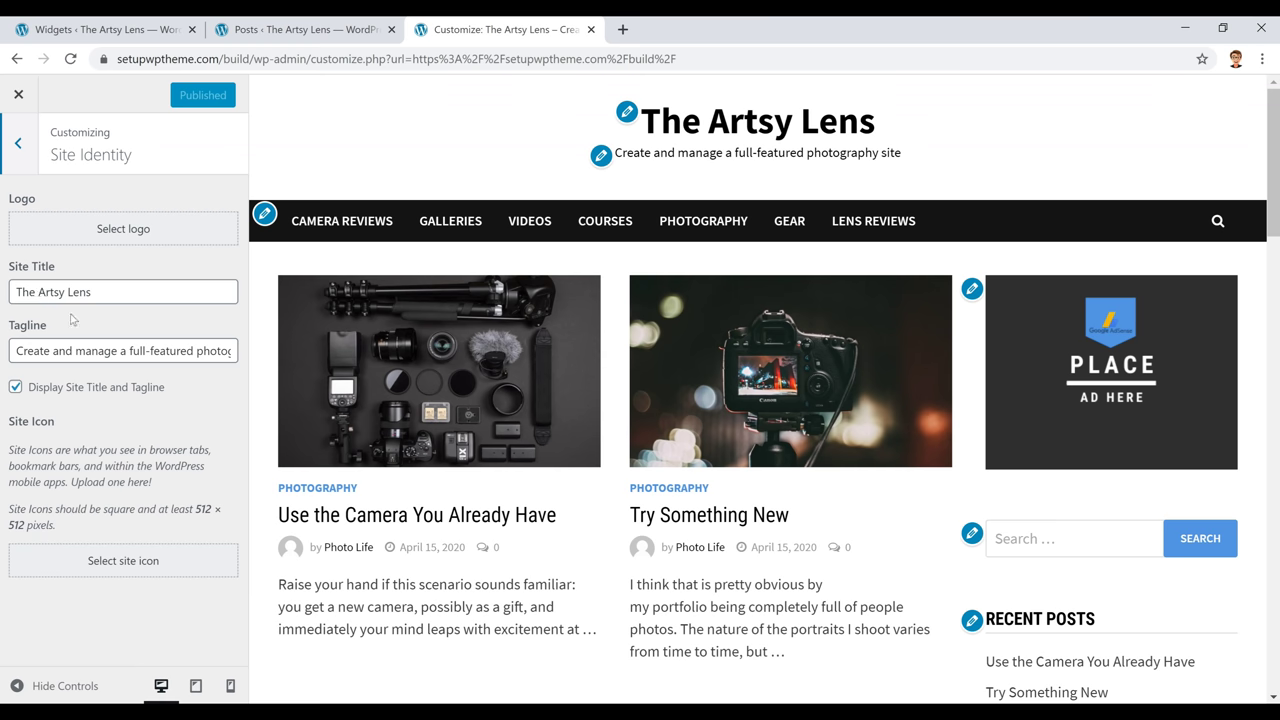
Step: Try hiding the site title and tagline, display them again, and return to the list of customization sections
click(16, 387)
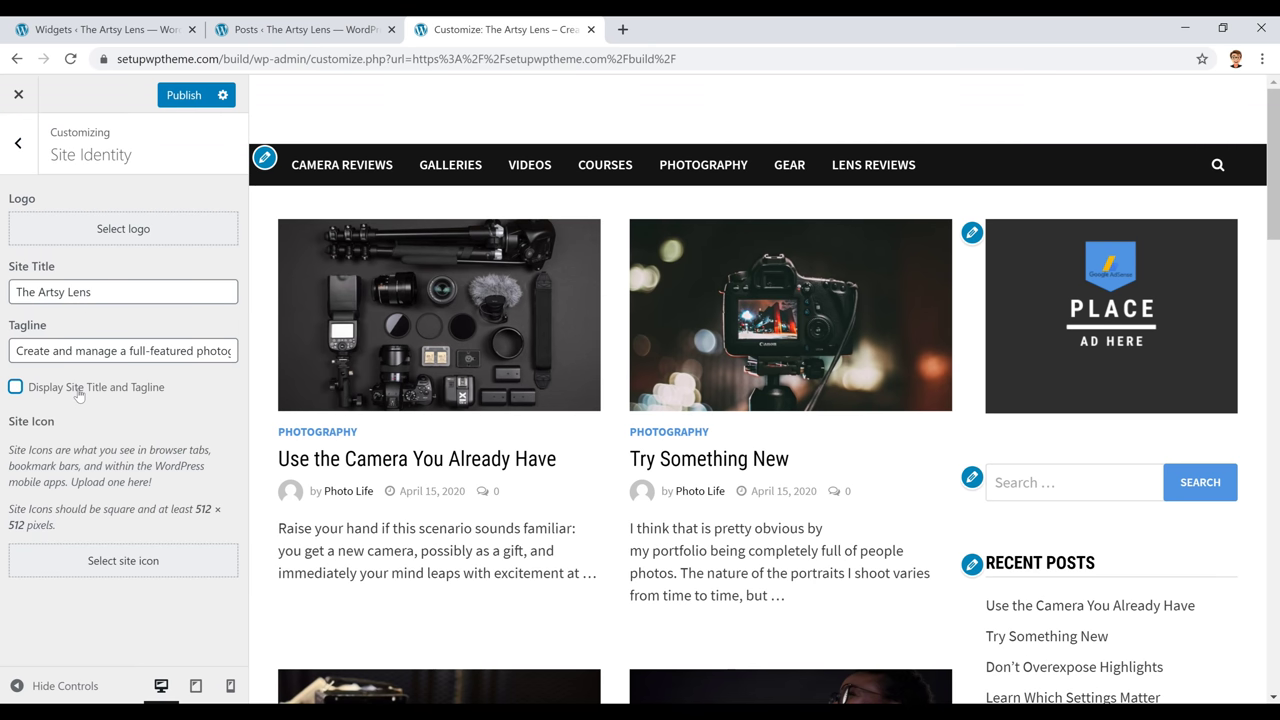
click(16, 387)
click(78, 392)
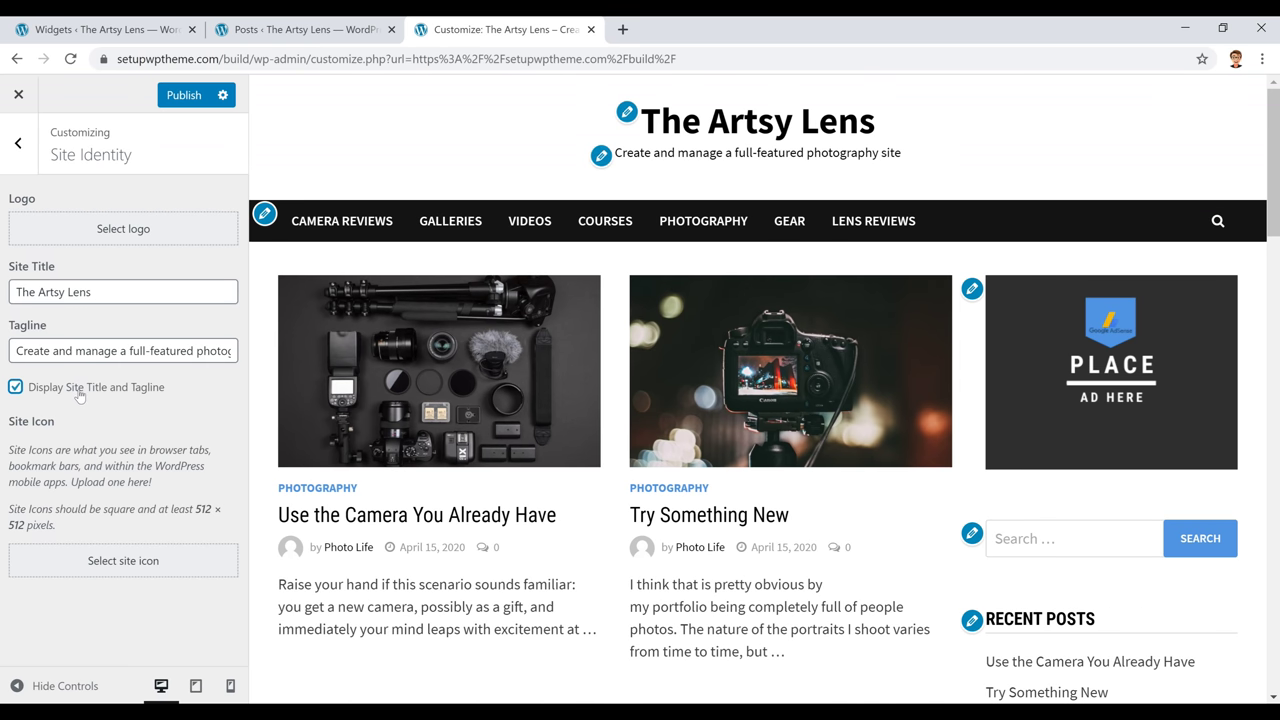
click(24, 148)
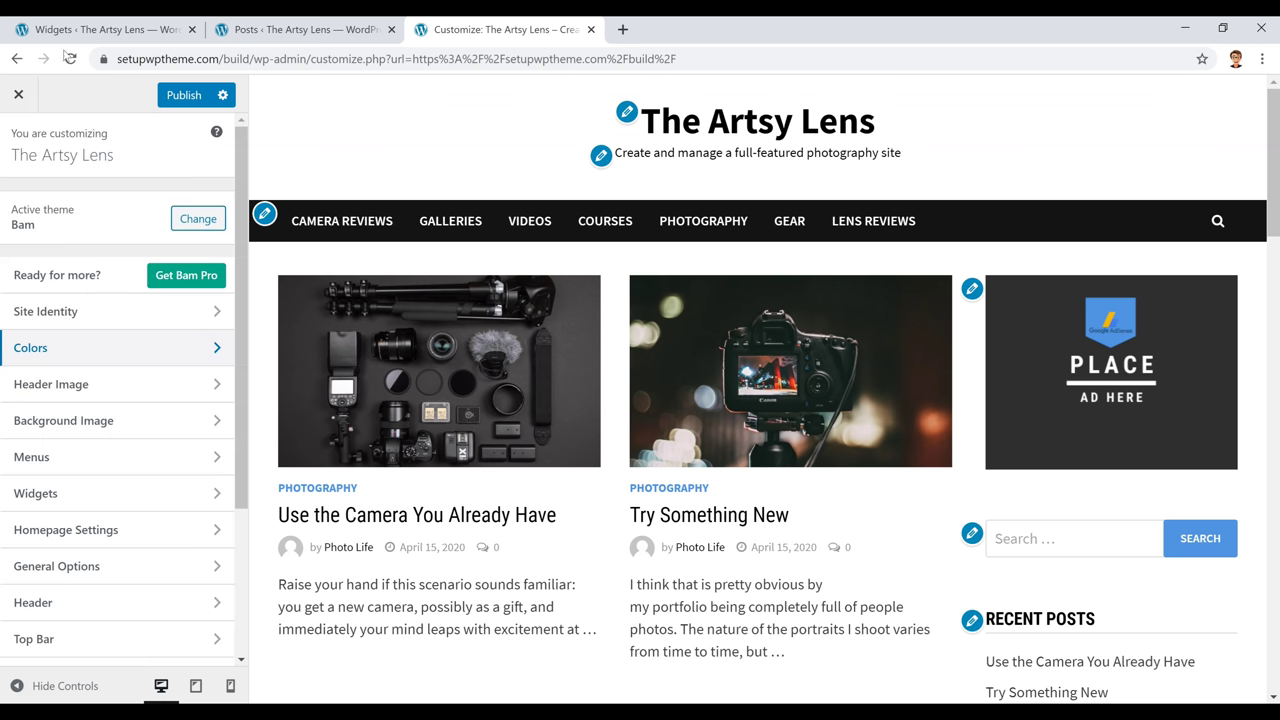
Step: Open the Theme Primary Color picker in the Colors settings and copy its hex code
click(116, 357)
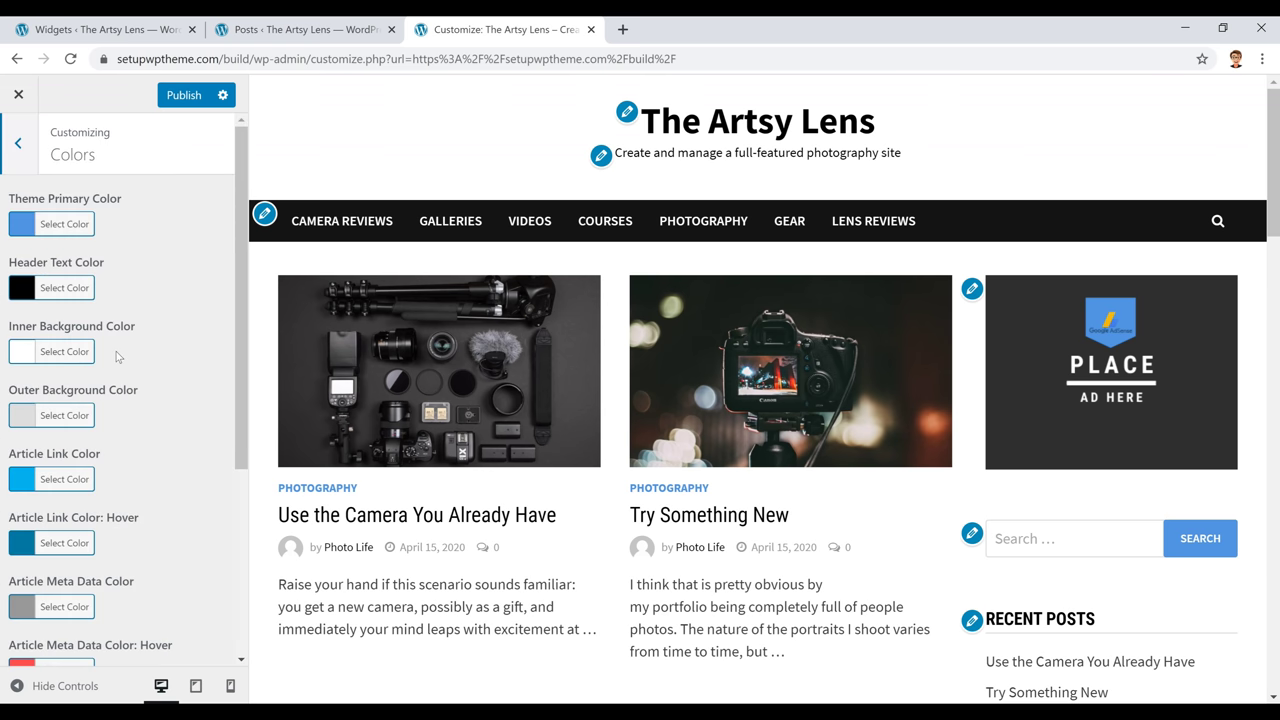
click(63, 229)
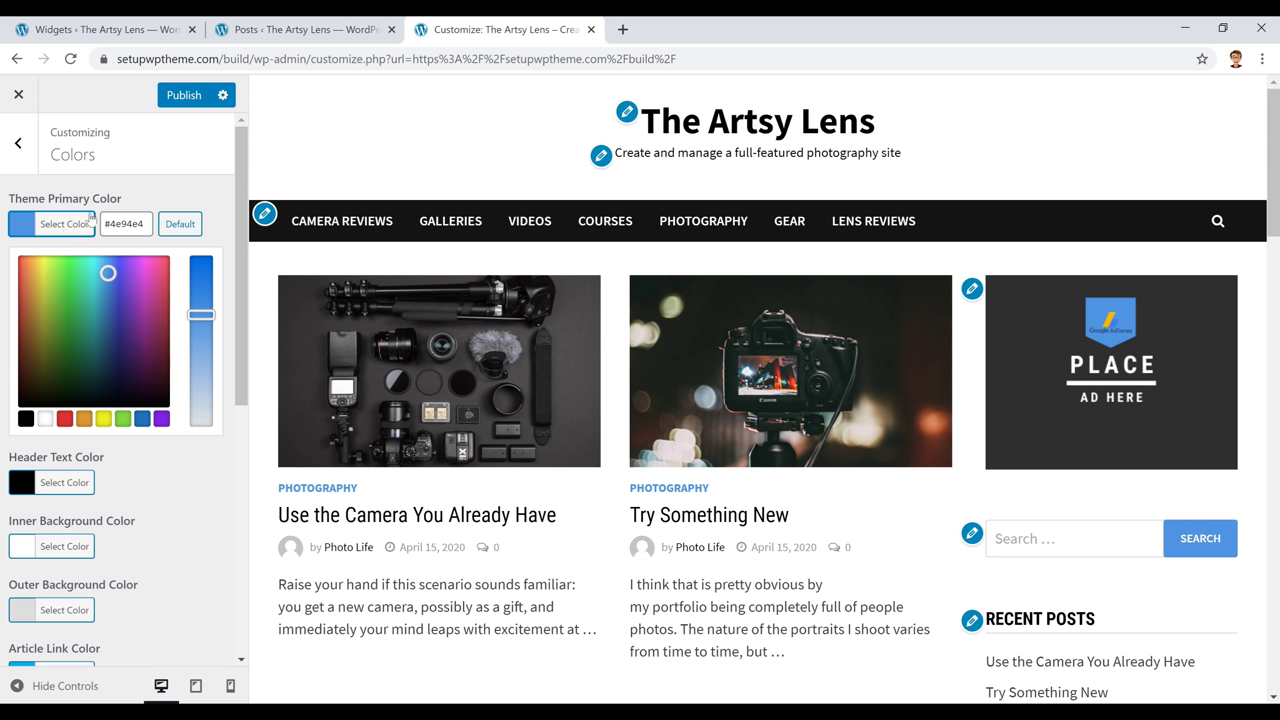
triple_click(131, 226)
key(ctrl+c)
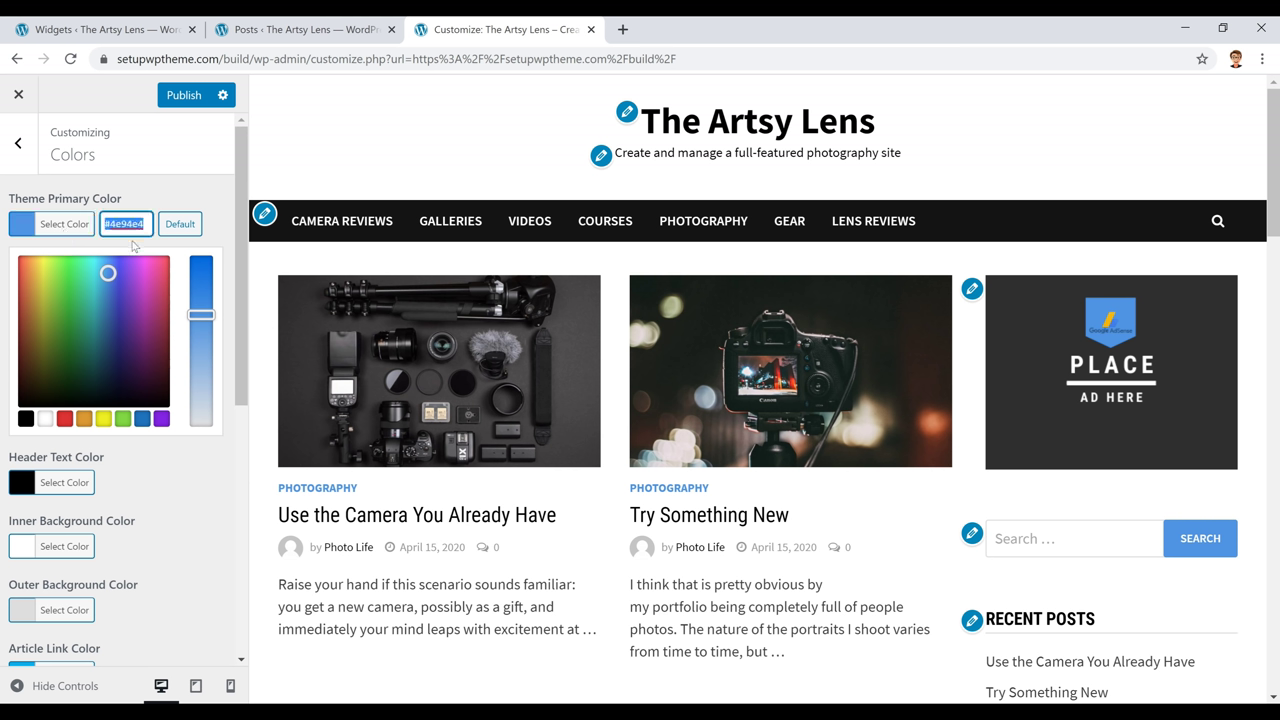
Step: Try green #3aaa6a and blue #3e58b7 as the Theme Primary Color, and restore it to the copied code #4e94e4
click(80, 307)
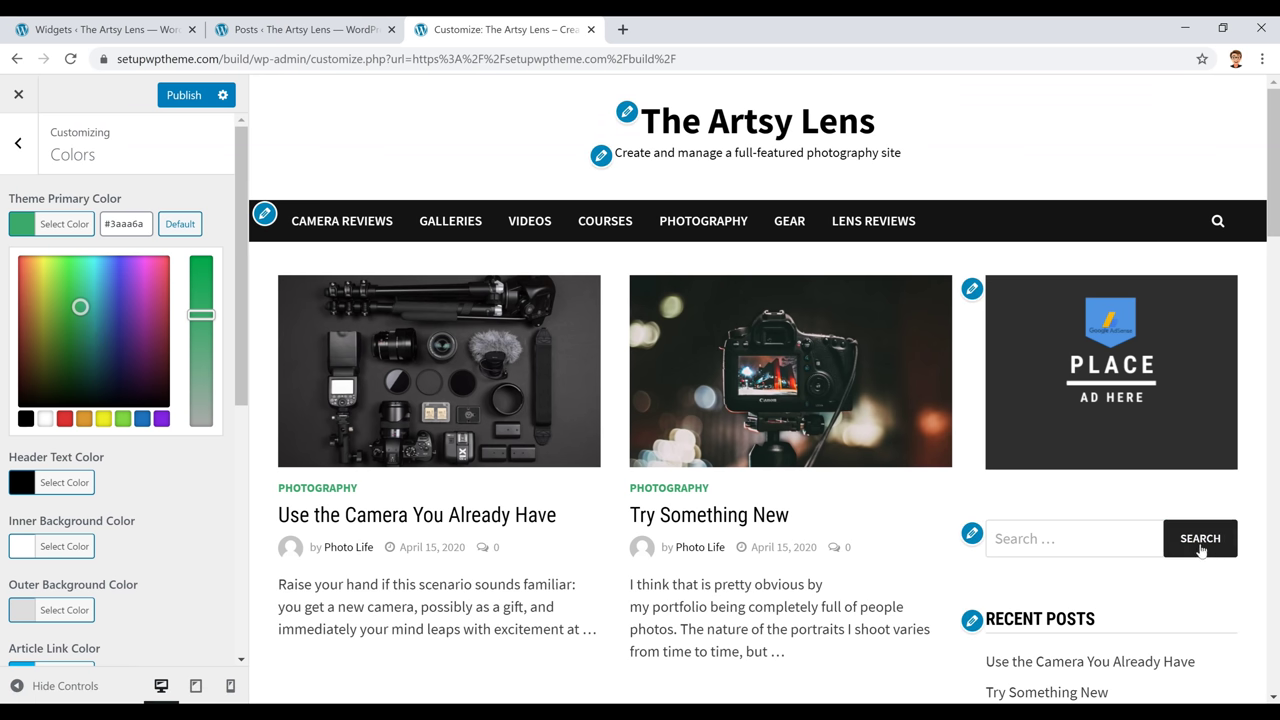
click(115, 299)
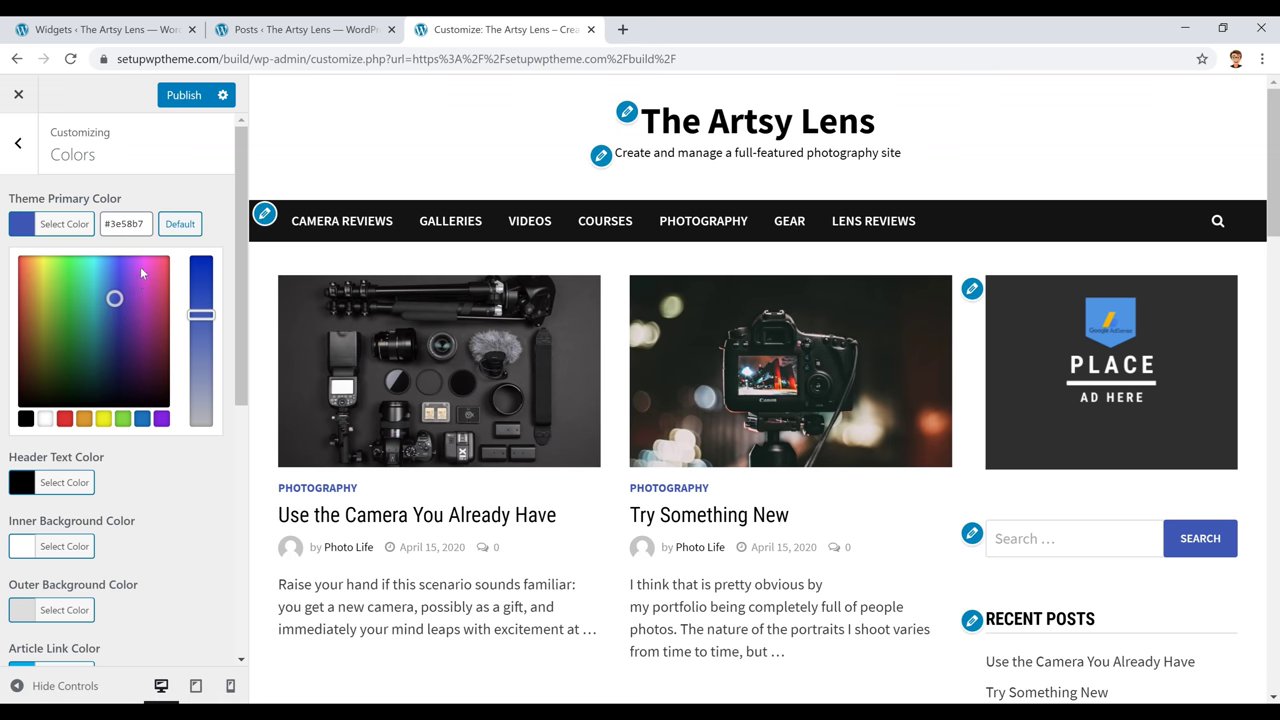
triple_click(119, 222)
key(ctrl+v)
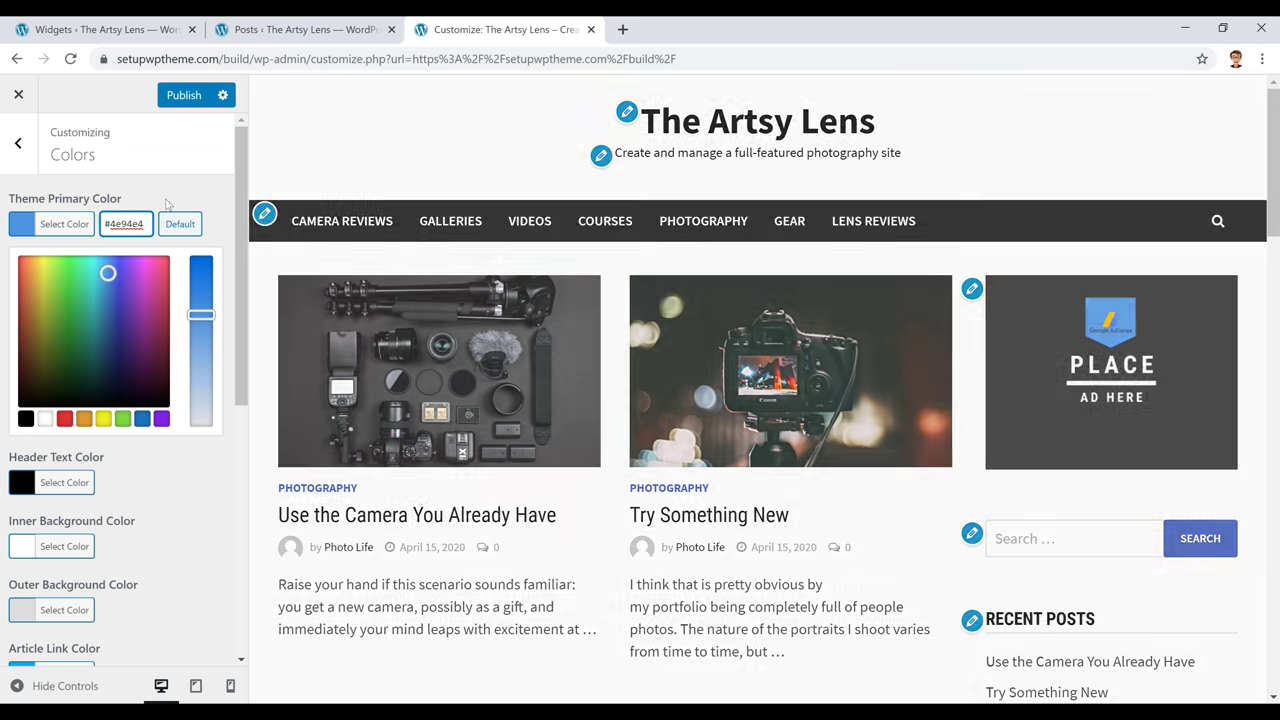